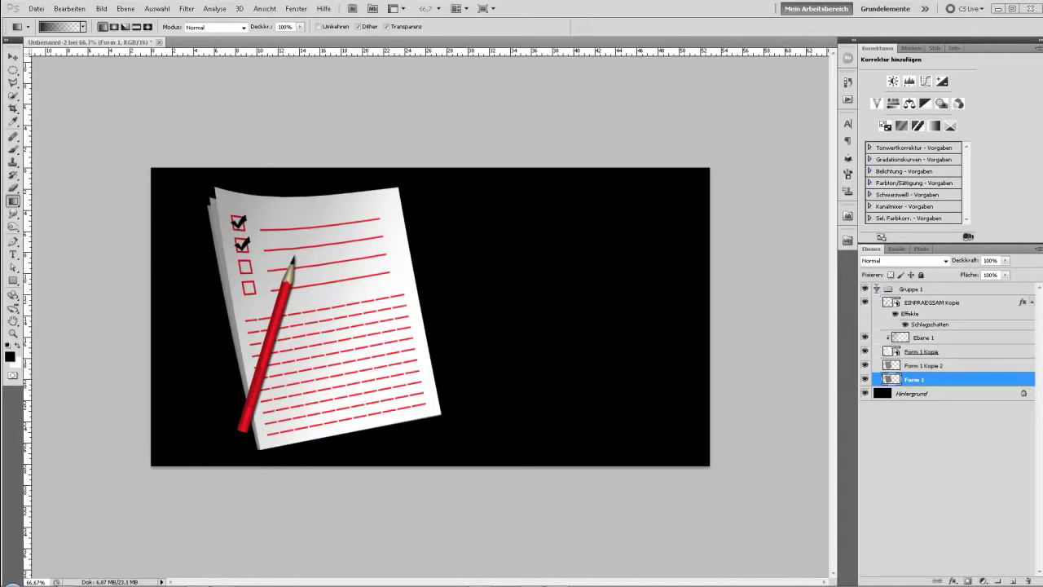
# Collapse the Gruppe 1 layer group and hide the Hintergrund layer in the finished notepad document
pyautogui.click(877, 289)
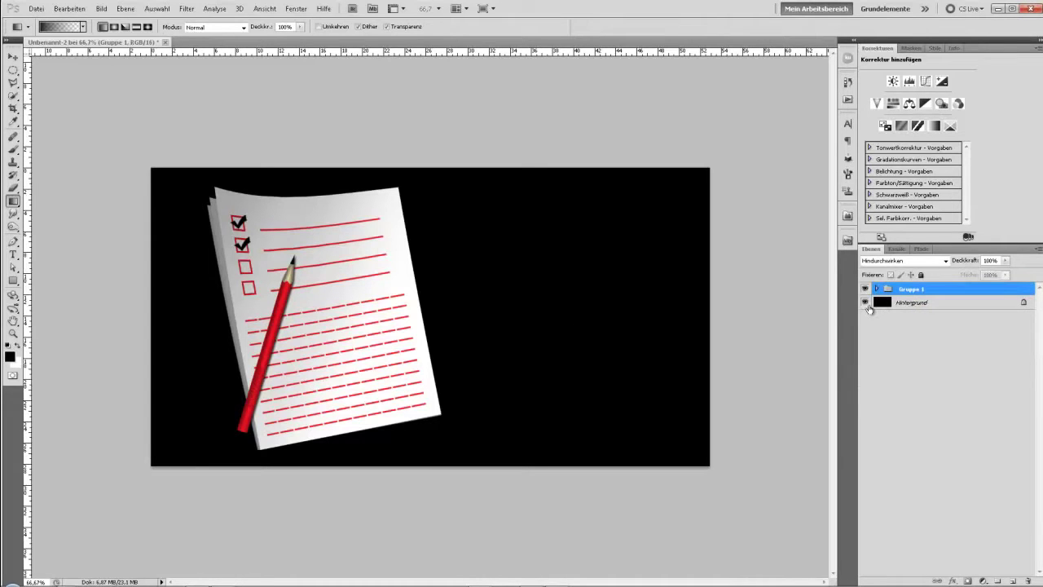
pyautogui.click(866, 303)
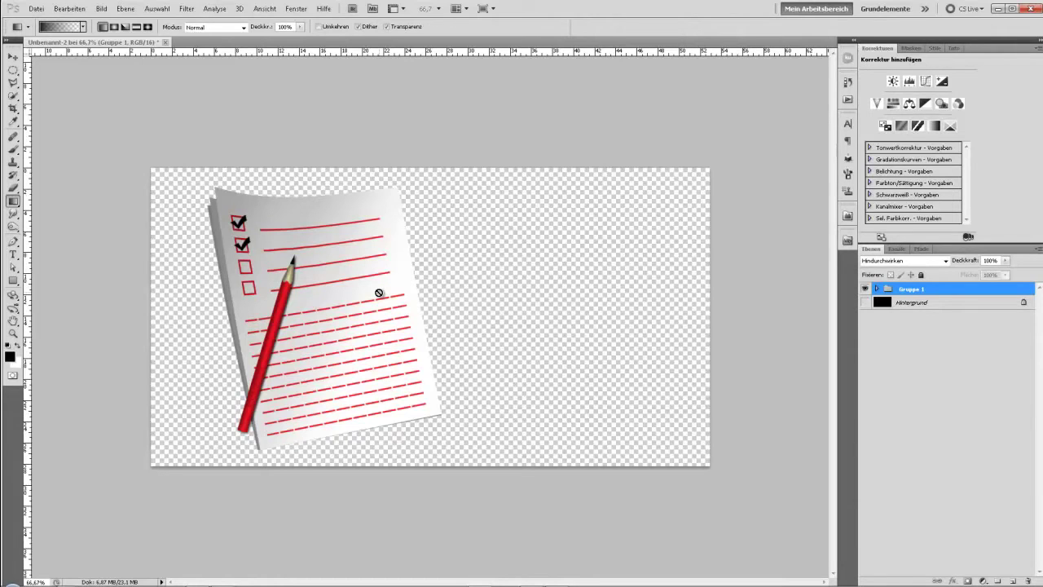
# Create a new 1500 × 800 pixel document at 72 pixels/inch in 16-bit RGB and fill its background with black
pyautogui.click(36, 9)
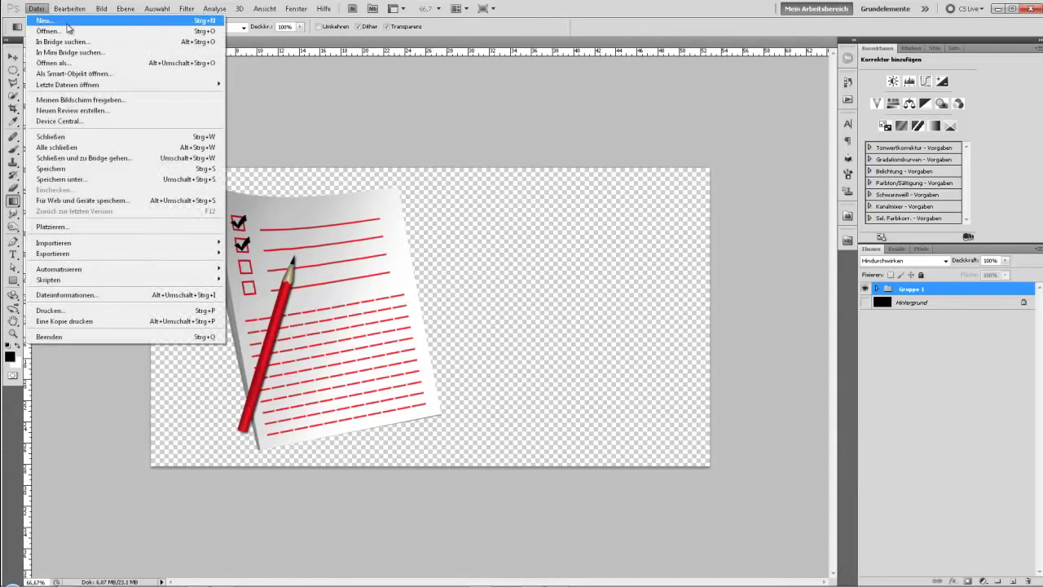
pyautogui.click(69, 21)
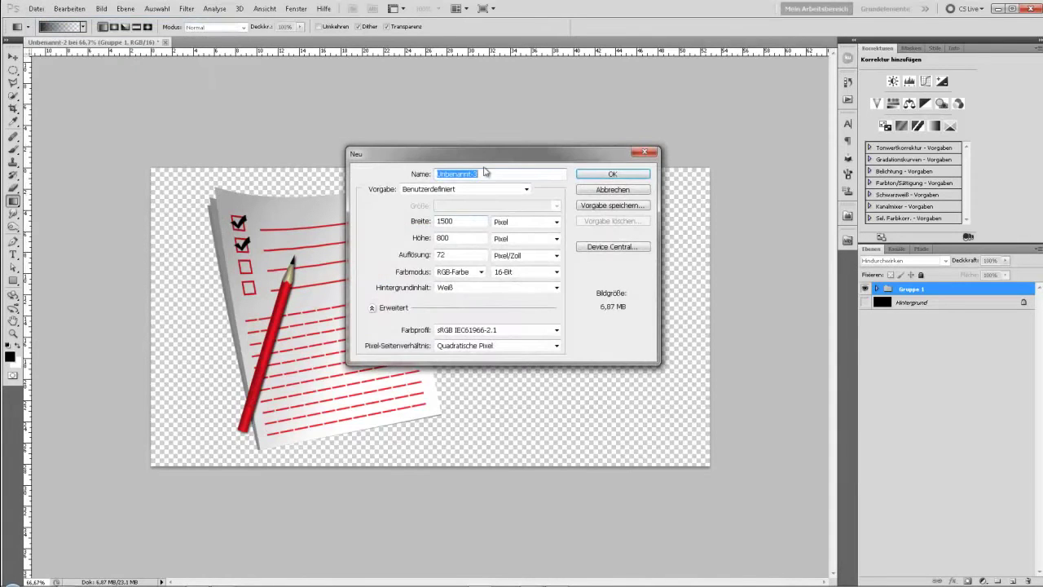
pyautogui.moveTo(487, 157); pyautogui.dragTo(438, 157)
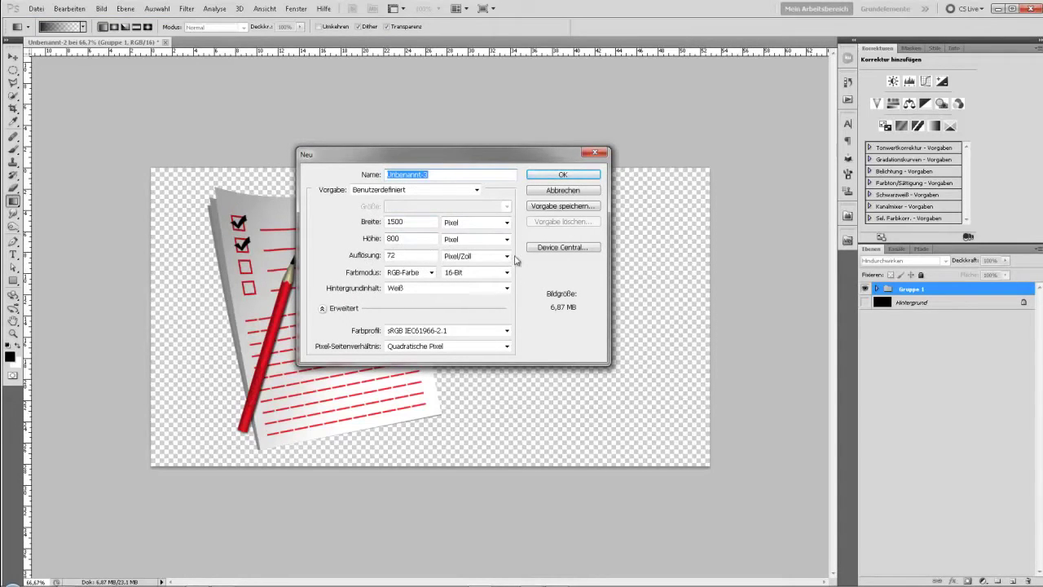
pyautogui.doubleClick(387, 255)
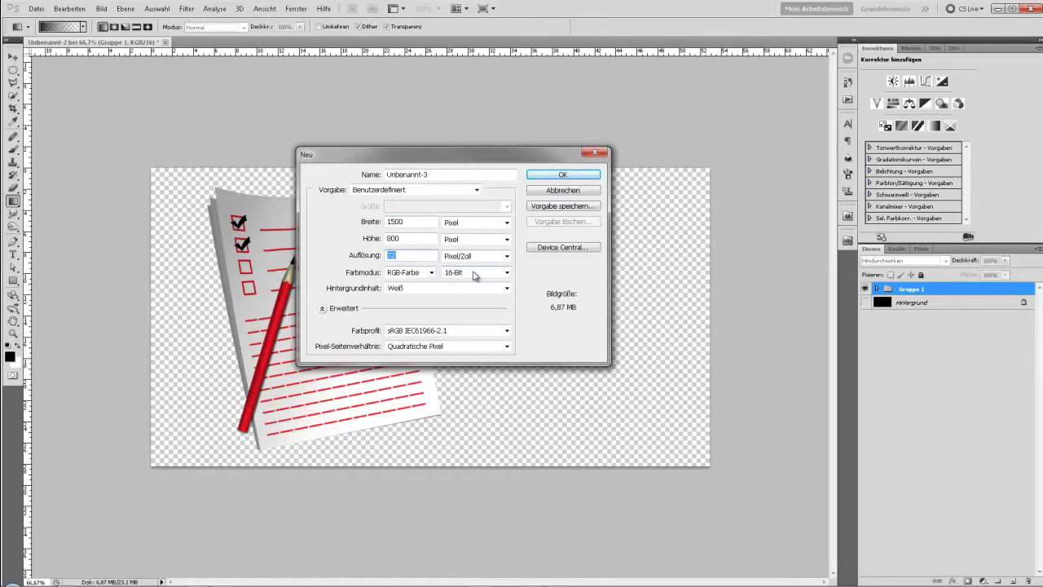
pyautogui.click(563, 174)
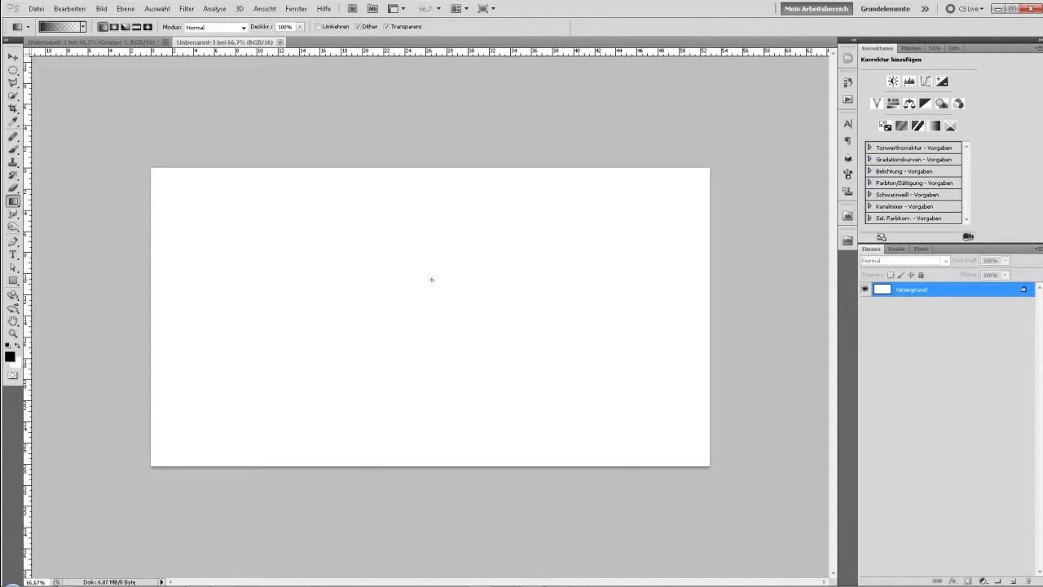
pyautogui.hotkey('alt', 'BackSpace')
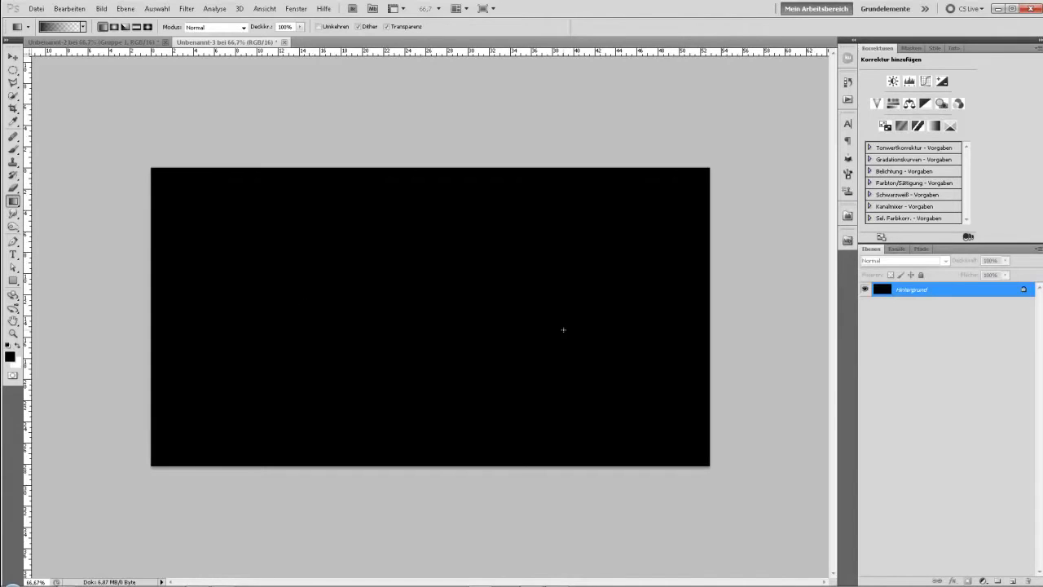
# Draw a white pixel-filled rectangle about 17 × 22 cm in the canvas's left half on a new layer named Blatt
pyautogui.scroll(2, 565, 332)
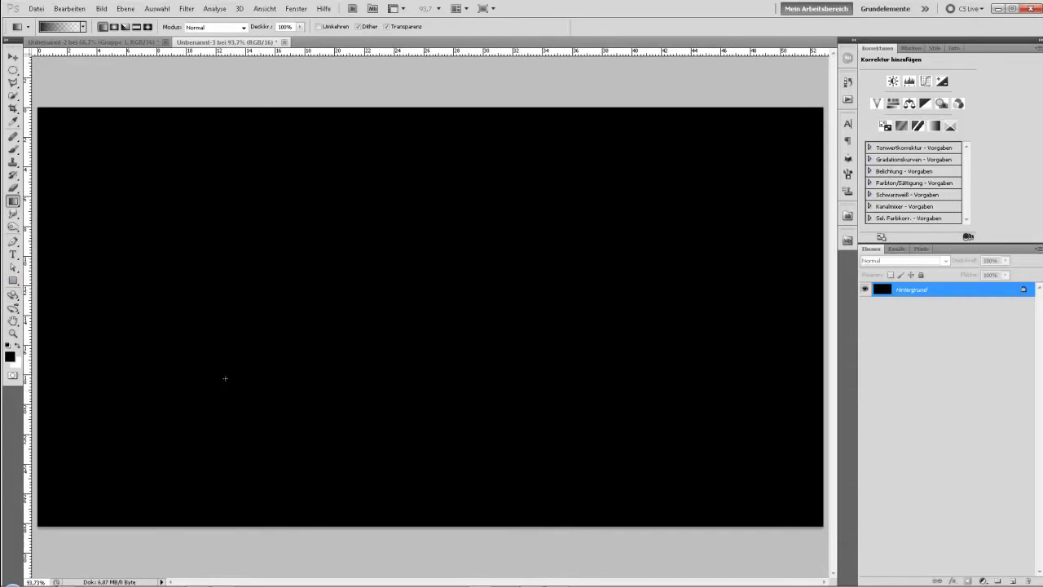
pyautogui.click(13, 280)
pyautogui.moveTo(14, 282); pyautogui.dragTo(48, 279)
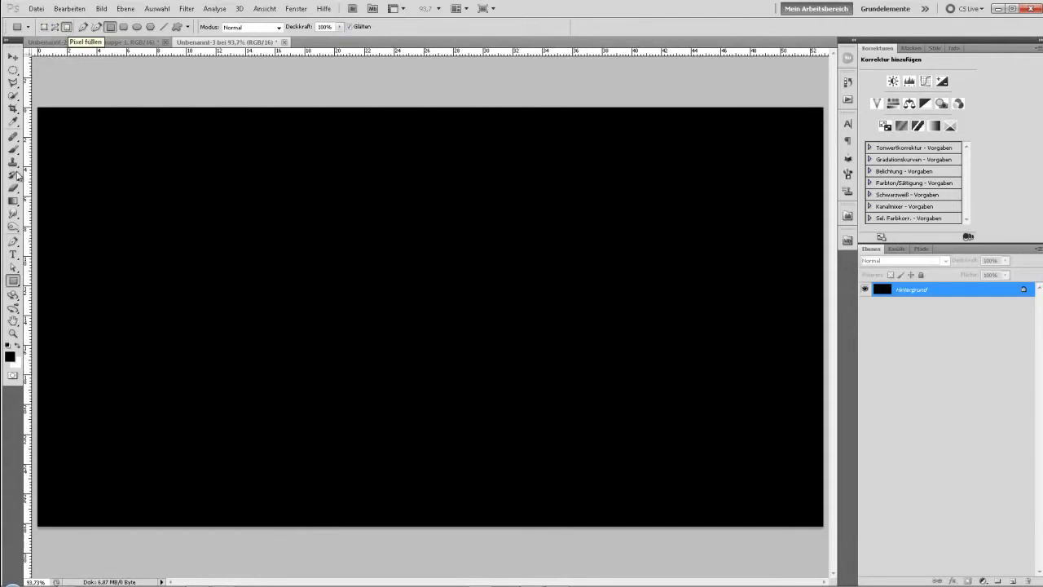
pyautogui.click(17, 346)
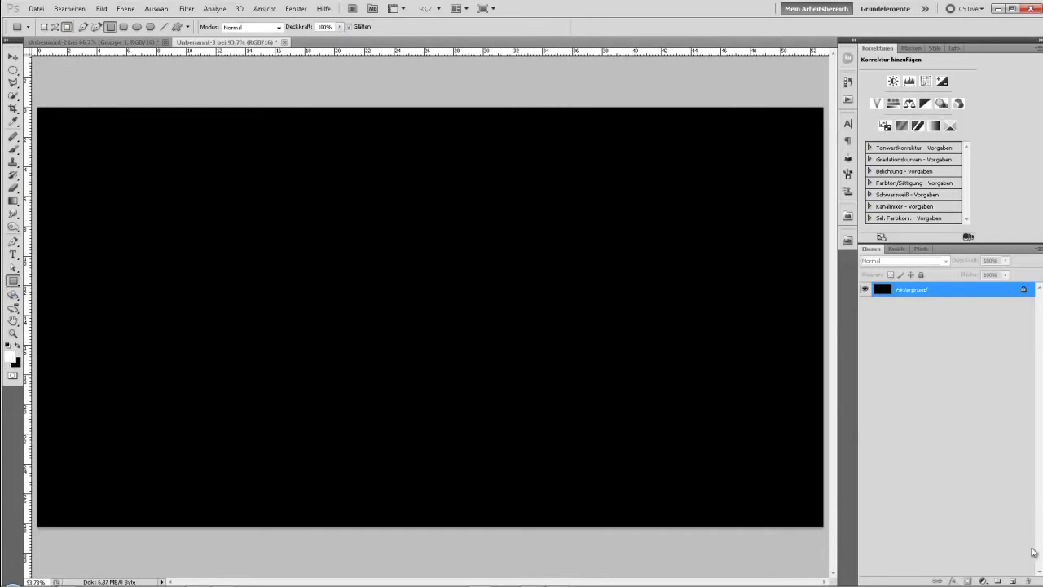
pyautogui.click(1012, 582)
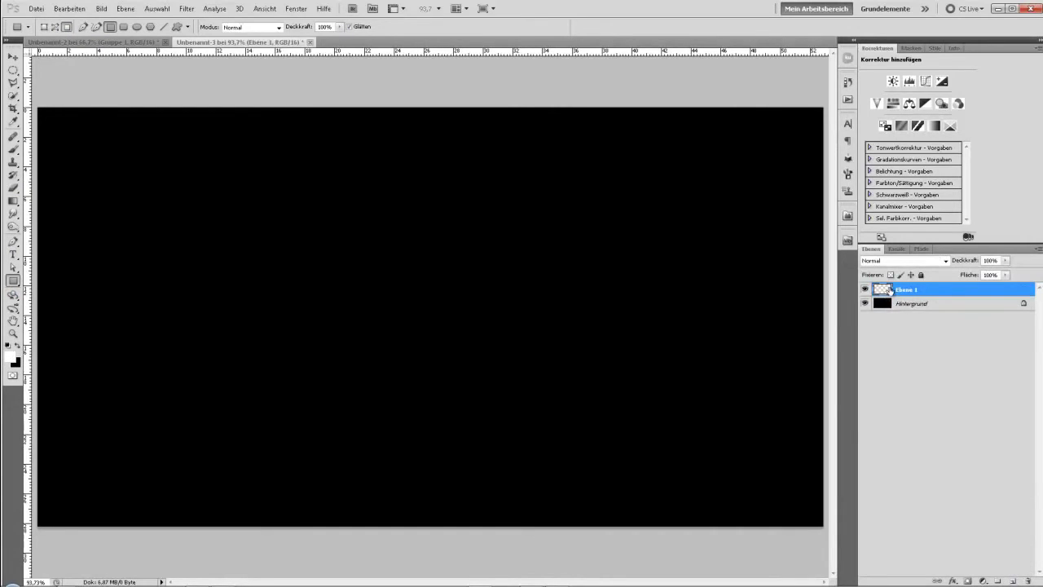
pyautogui.doubleClick(916, 290)
pyautogui.write('Blatt')
pyautogui.press('Return')
pyautogui.moveTo(107, 147); pyautogui.dragTo(361, 473)
# Move the white rectangle about 4 cm to the right and slightly down on the canvas
pyautogui.click(14, 56)
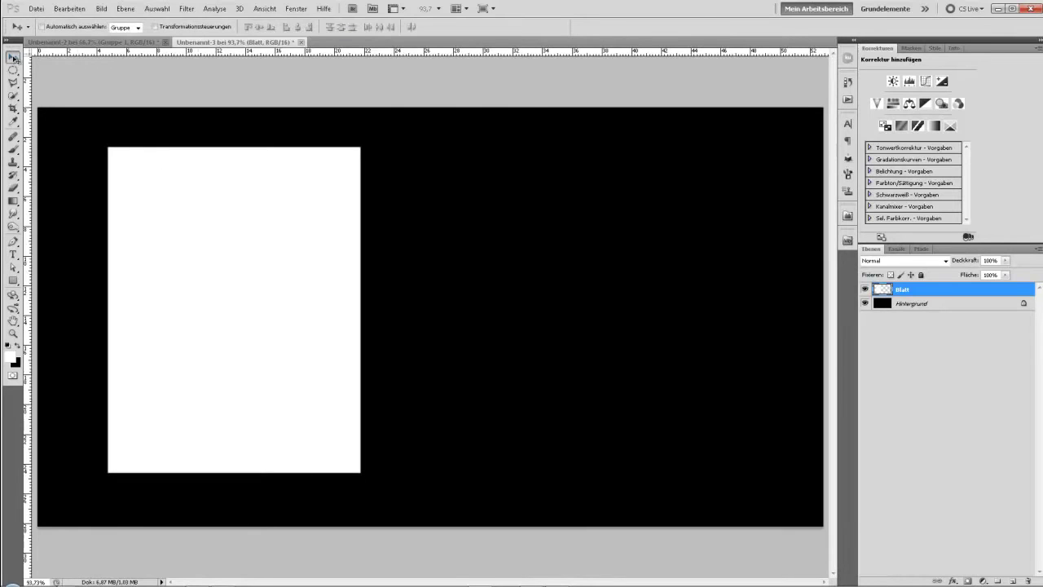
pyautogui.moveTo(203, 227); pyautogui.dragTo(242, 229)
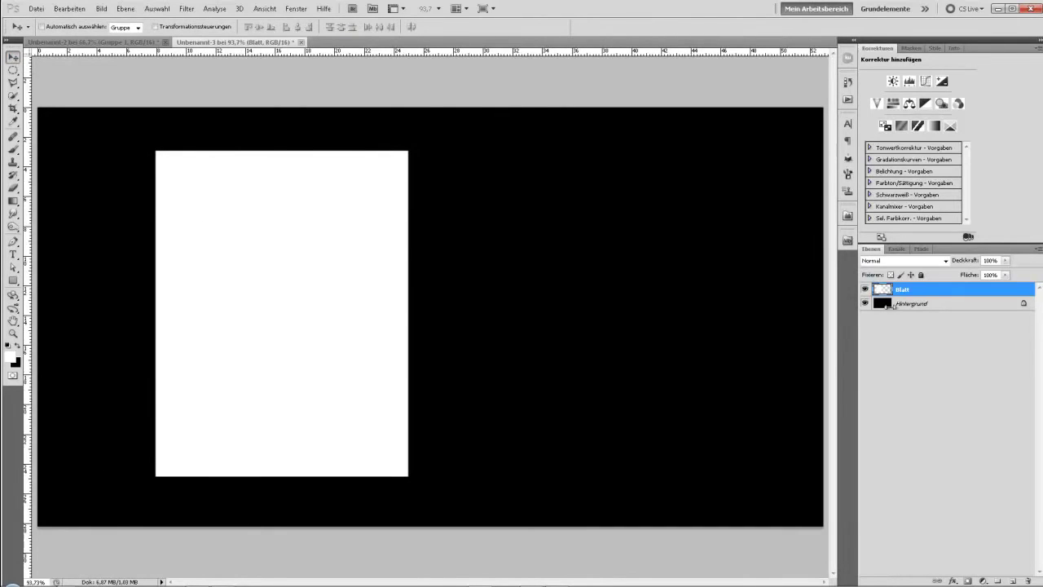
pyautogui.moveTo(255, 265)
pyautogui.mouseDown()
pyautogui.moveTo(286, 280)
pyautogui.moveTo(264, 268)
pyautogui.mouseUp()
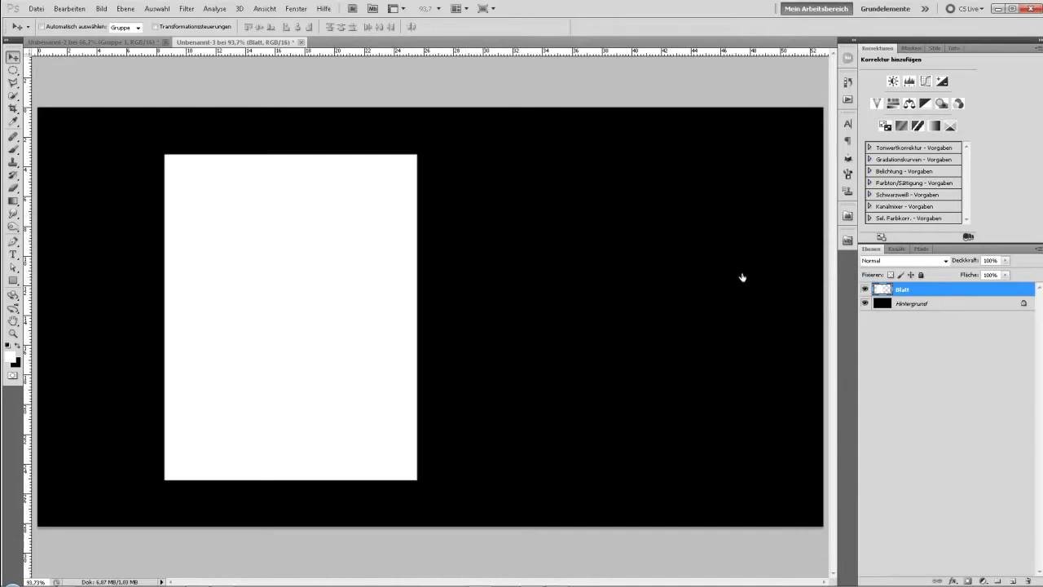
# Convert the Blatt layer into a smart object and shift the sheet slightly right and down
pyautogui.rightClick(924, 291)
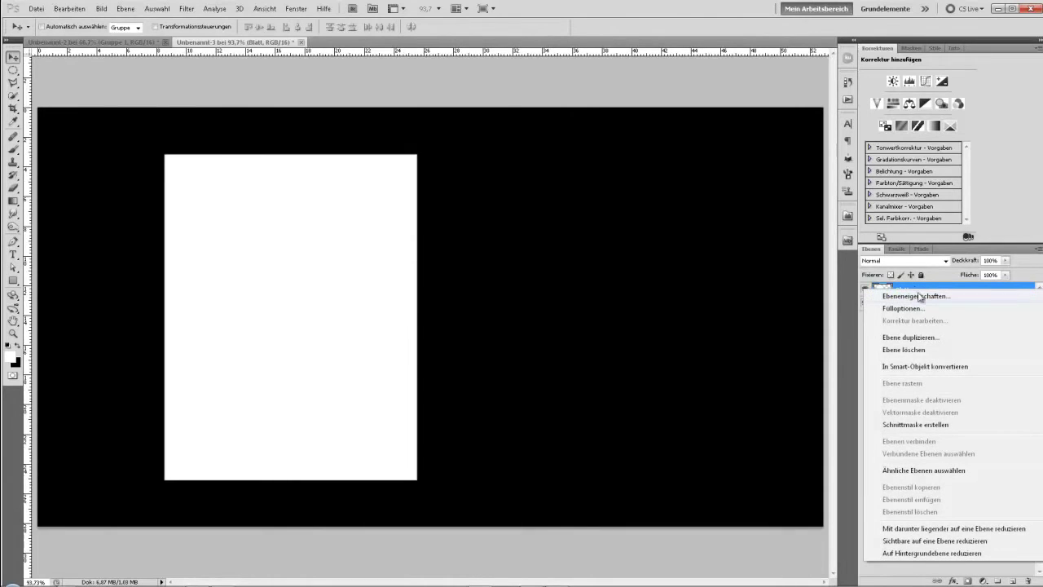
pyautogui.click(935, 369)
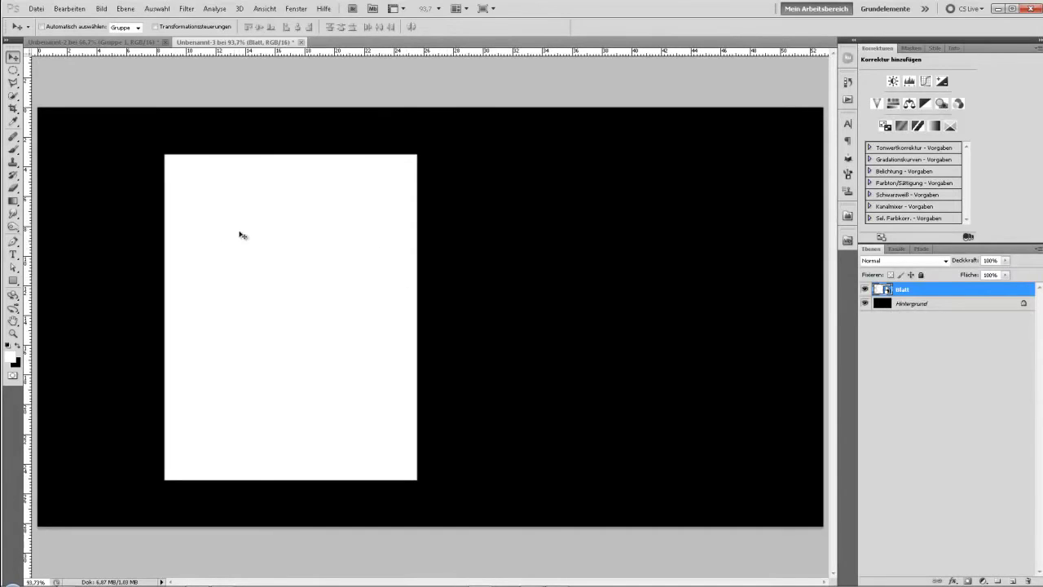
pyautogui.moveTo(222, 228); pyautogui.dragTo(247, 236)
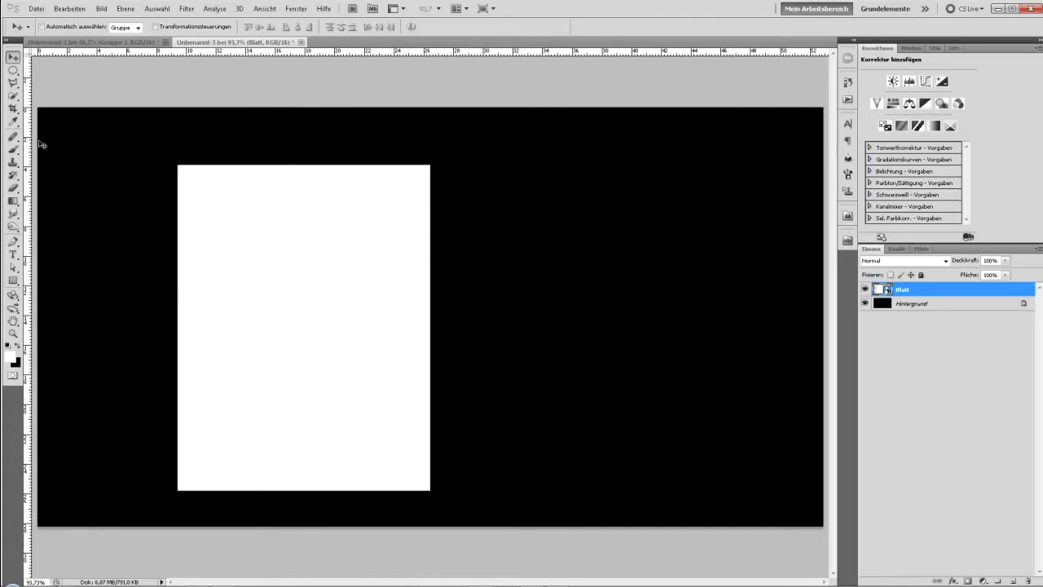
# Rotate the sheet by about -4.64° with Free Transform and nudge it slightly upward
pyautogui.hotkey('ctrl', 't')
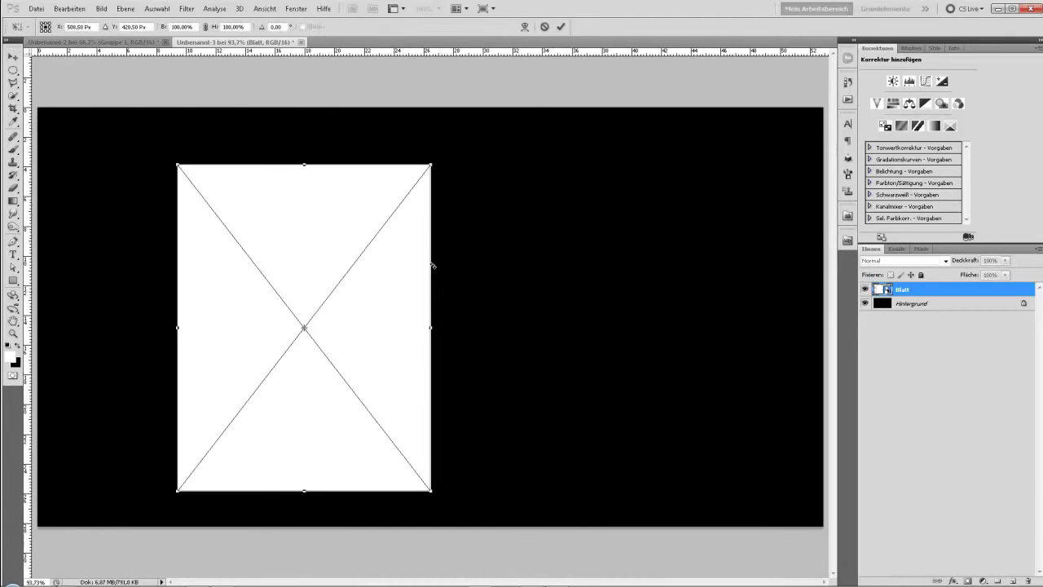
pyautogui.moveTo(454, 165); pyautogui.dragTo(448, 145)
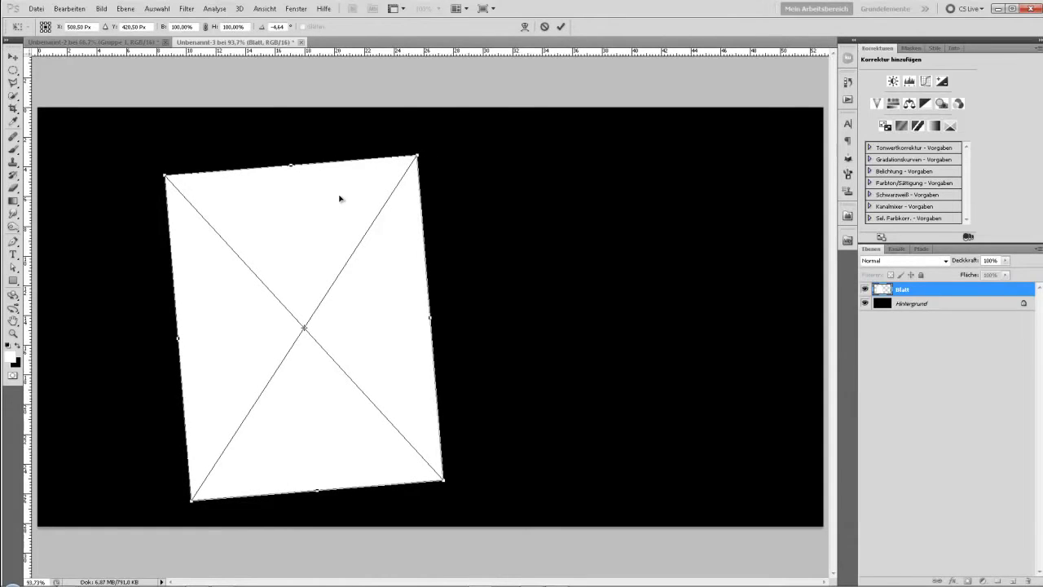
pyautogui.moveTo(340, 198); pyautogui.dragTo(339, 194)
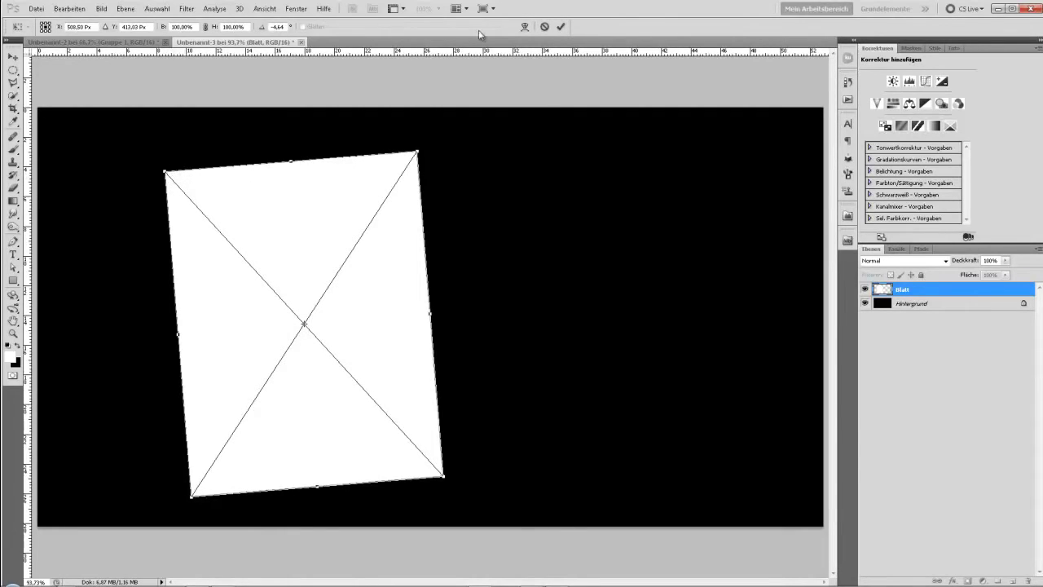
# Warp the sheet so its upper-left corner curls upward and its lower-left corner lifts slightly
pyautogui.click(525, 26)
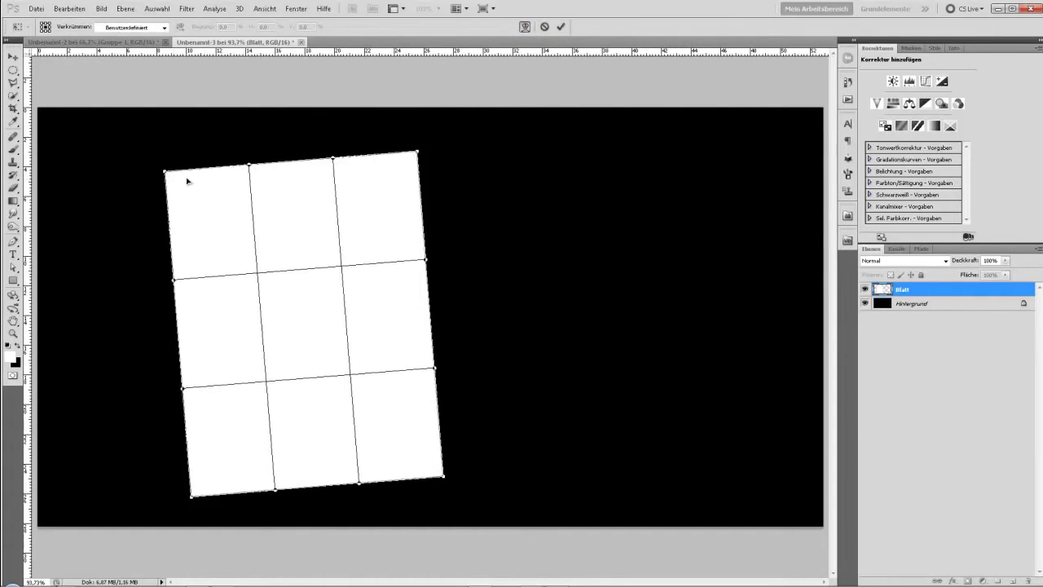
pyautogui.moveTo(166, 173); pyautogui.dragTo(167, 148)
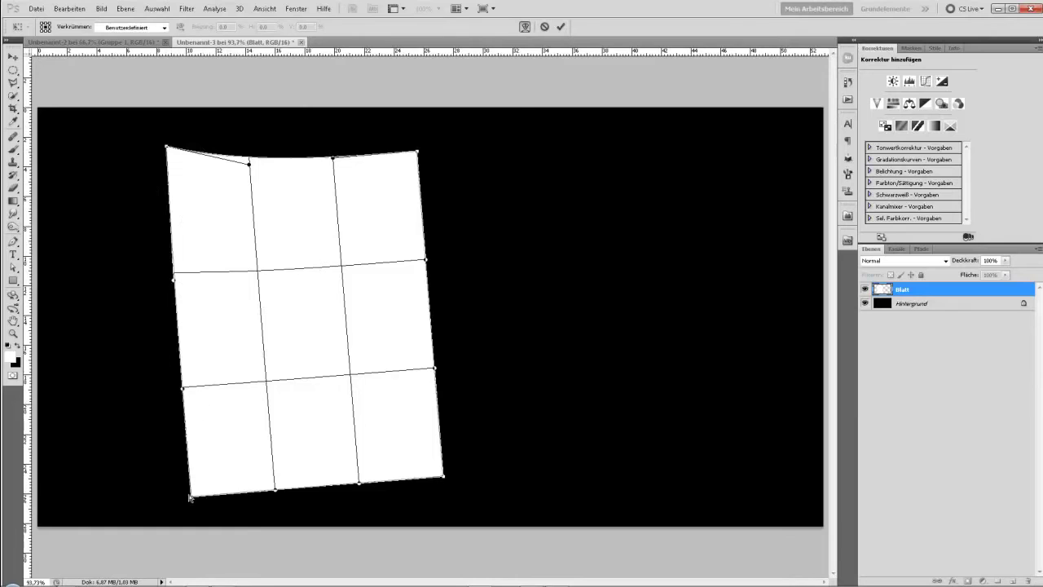
pyautogui.moveTo(192, 501); pyautogui.dragTo(191, 490)
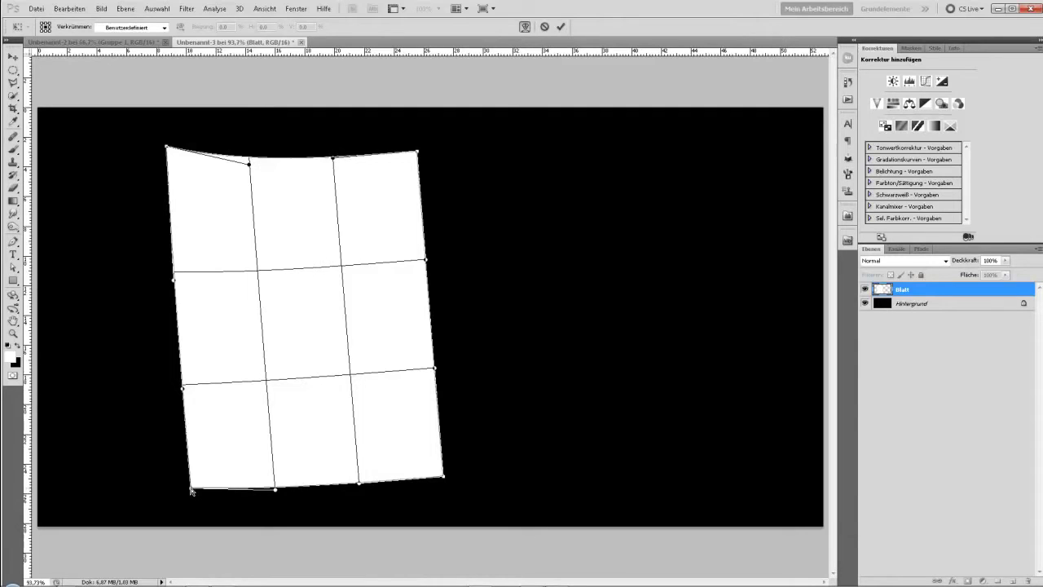
pyautogui.click(561, 26)
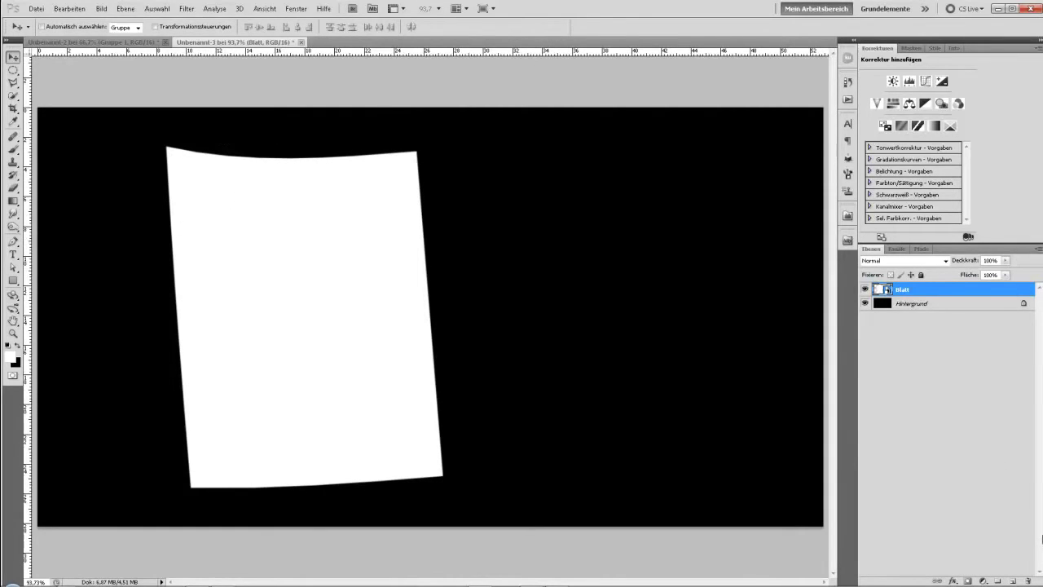
# Add a new layer named Schatten above Blatt and clip it to the sheet
pyautogui.click(1013, 582)
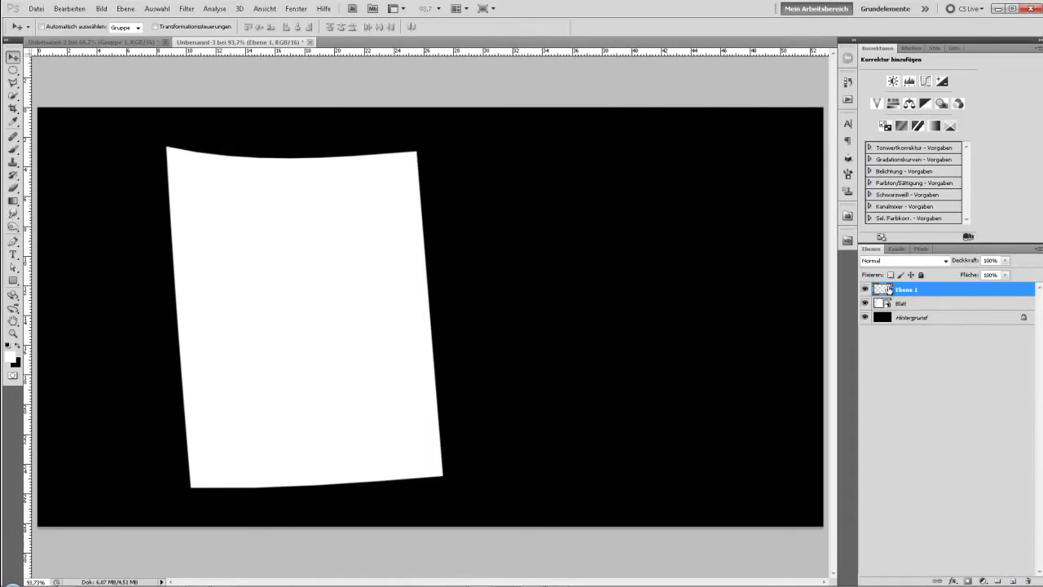
pyautogui.doubleClick(920, 290)
pyautogui.write('Sch')
pyautogui.press('Return')
pyautogui.keyDown('alt'); pyautogui.click(906, 295); pyautogui.keyUp('alt')
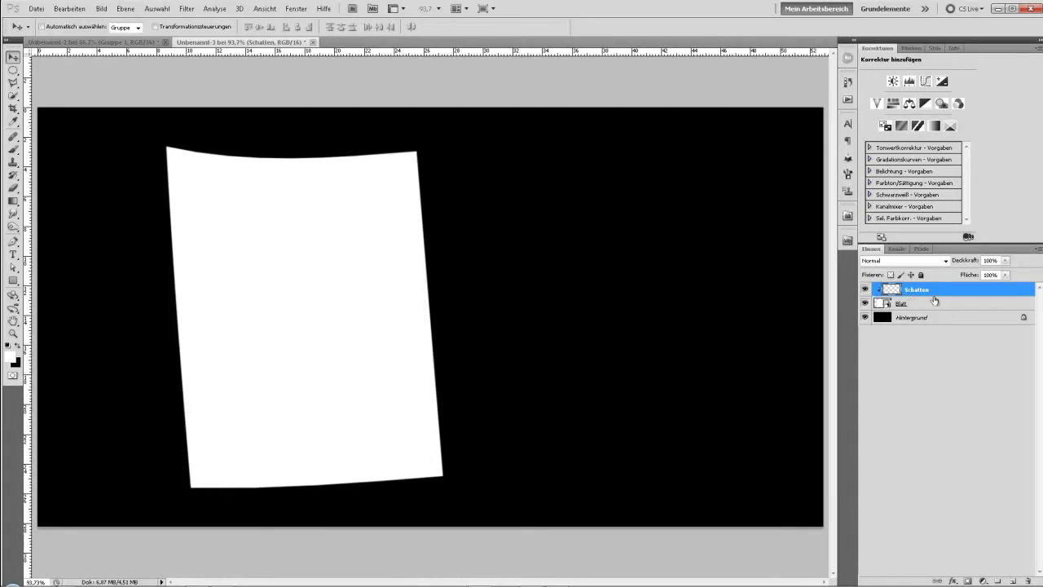
# Shade the sheet's left side and upper-left corner on Schatten with a soft black 250 px brush at 5% opacity
pyautogui.click(13, 149)
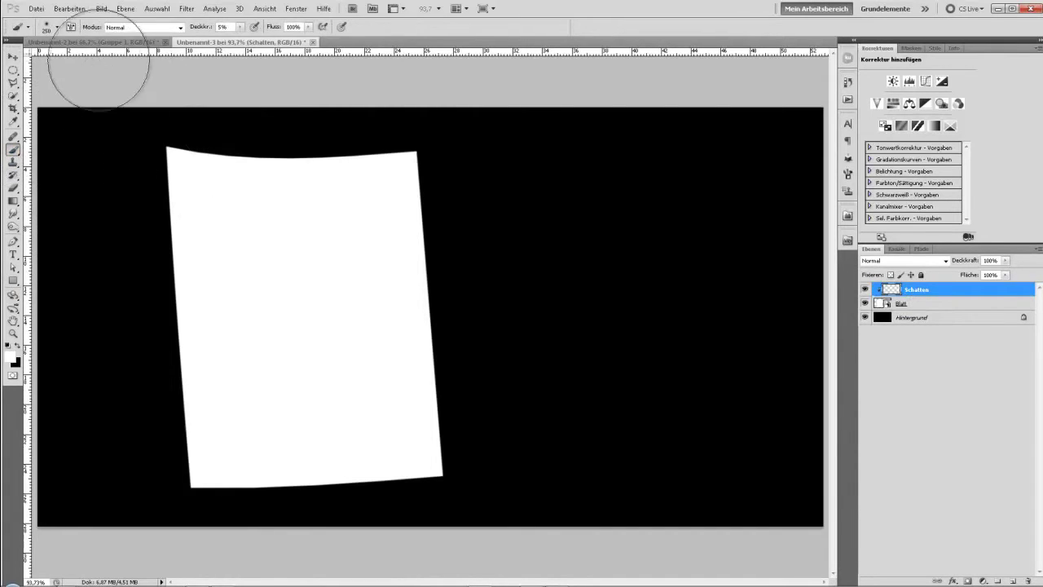
pyautogui.click(57, 29)
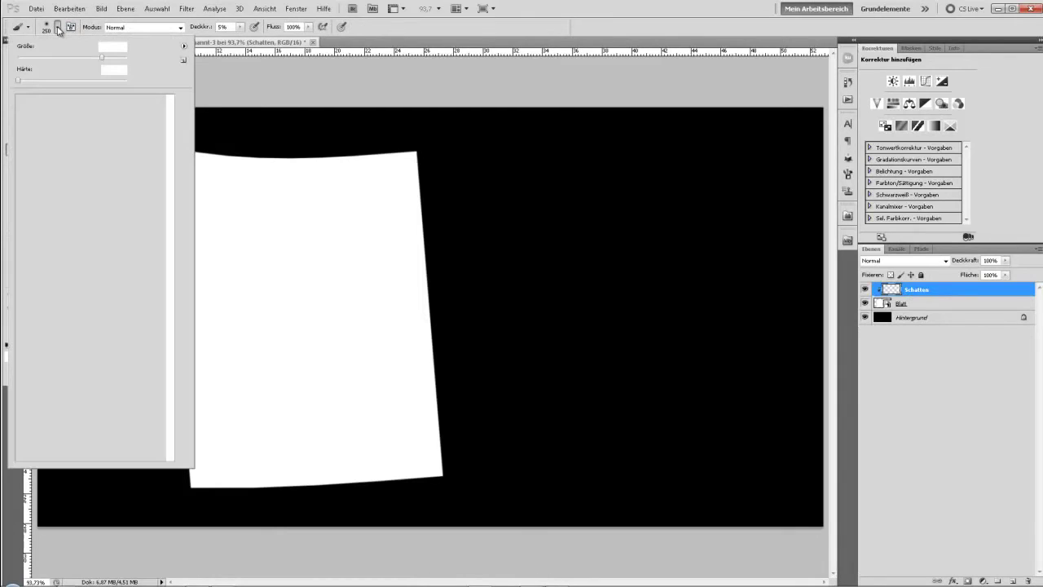
pyautogui.click(19, 82)
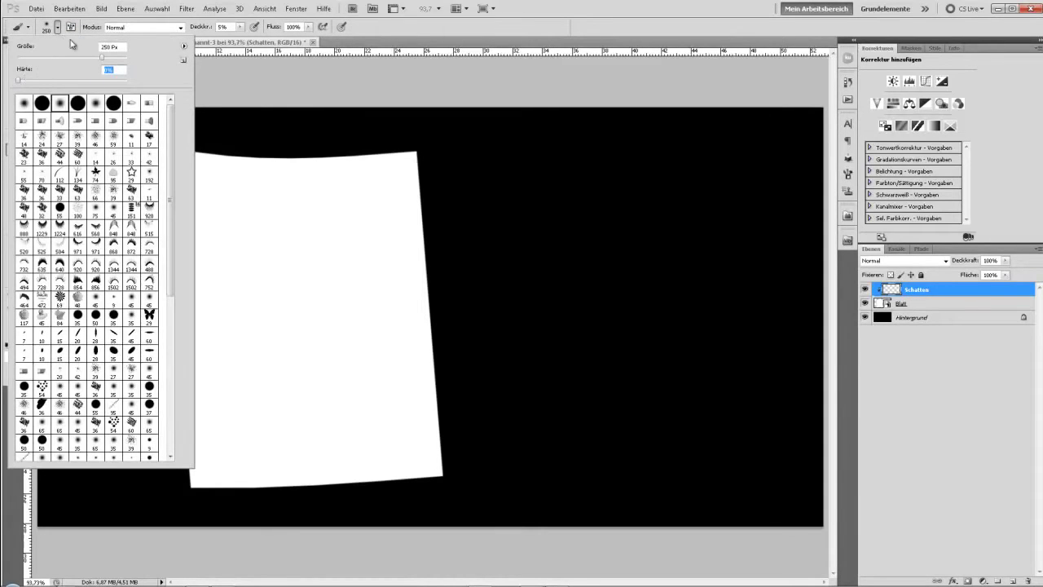
pyautogui.click(505, 29)
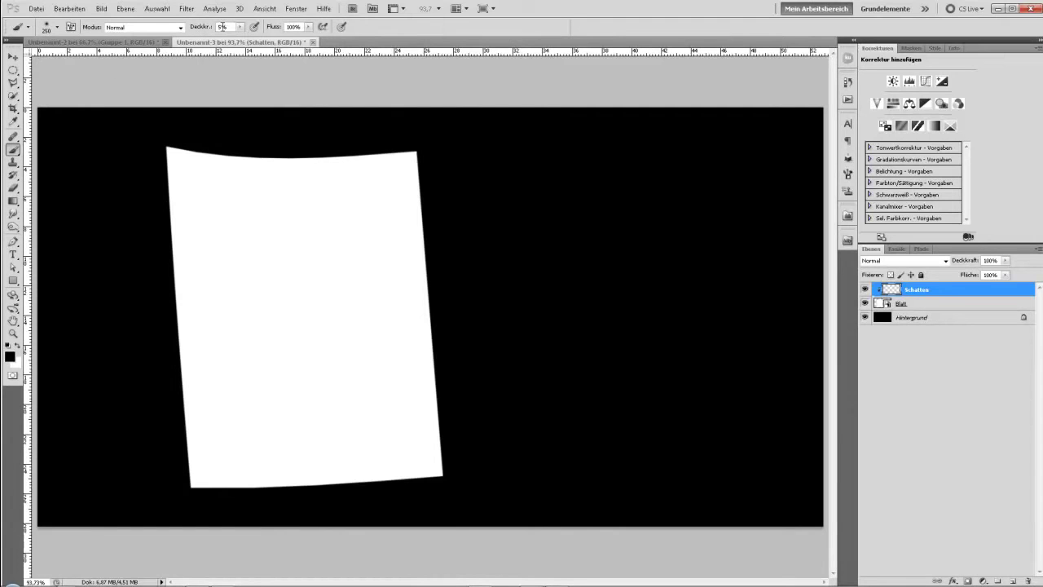
pyautogui.moveTo(116, 233); pyautogui.dragTo(240, 120)
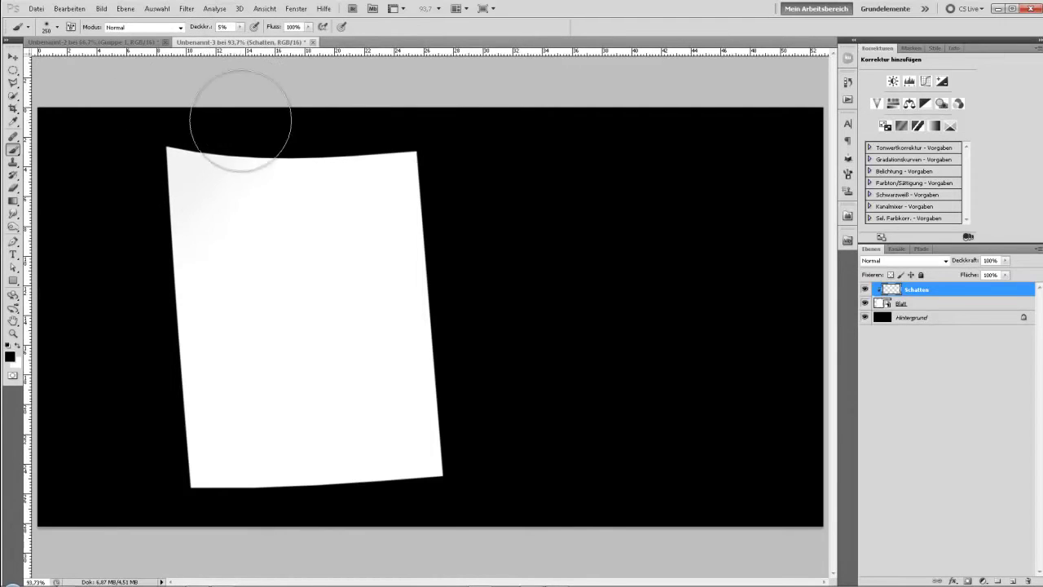
pyautogui.moveTo(89, 346); pyautogui.dragTo(292, 92)
pyautogui.moveTo(117, 378)
pyautogui.mouseDown()
pyautogui.moveTo(345, 81)
pyautogui.moveTo(121, 478)
pyautogui.mouseUp()
pyautogui.moveTo(65, 313); pyautogui.dragTo(198, 111)
pyautogui.moveTo(107, 259); pyautogui.dragTo(224, 100)
pyautogui.moveTo(59, 301); pyautogui.dragTo(244, 114)
pyautogui.moveTo(77, 322); pyautogui.dragTo(206, 94)
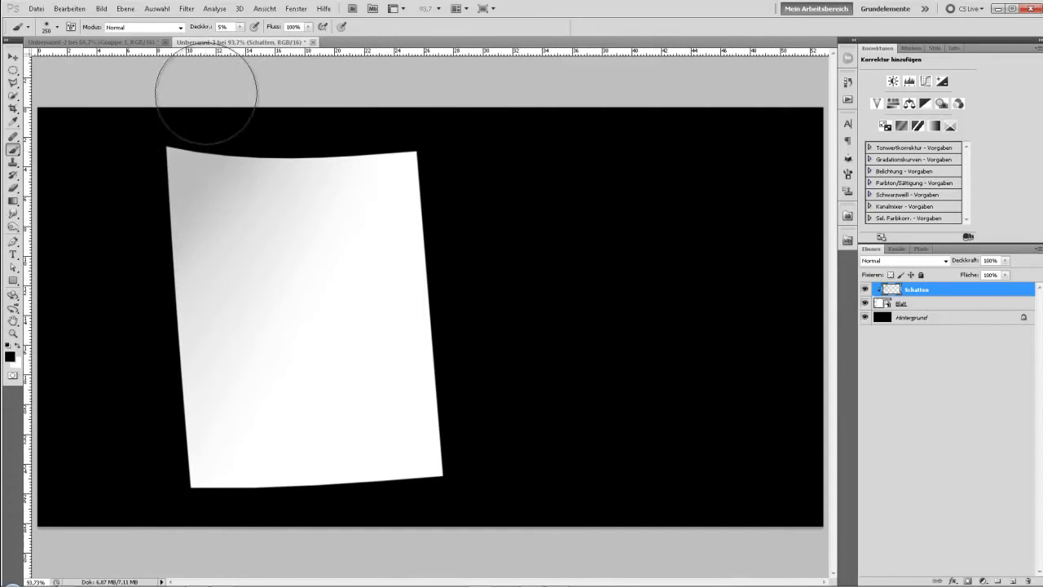
pyautogui.moveTo(58, 268)
pyautogui.mouseDown()
pyautogui.moveTo(232, 167)
pyautogui.moveTo(226, 128)
pyautogui.mouseUp()
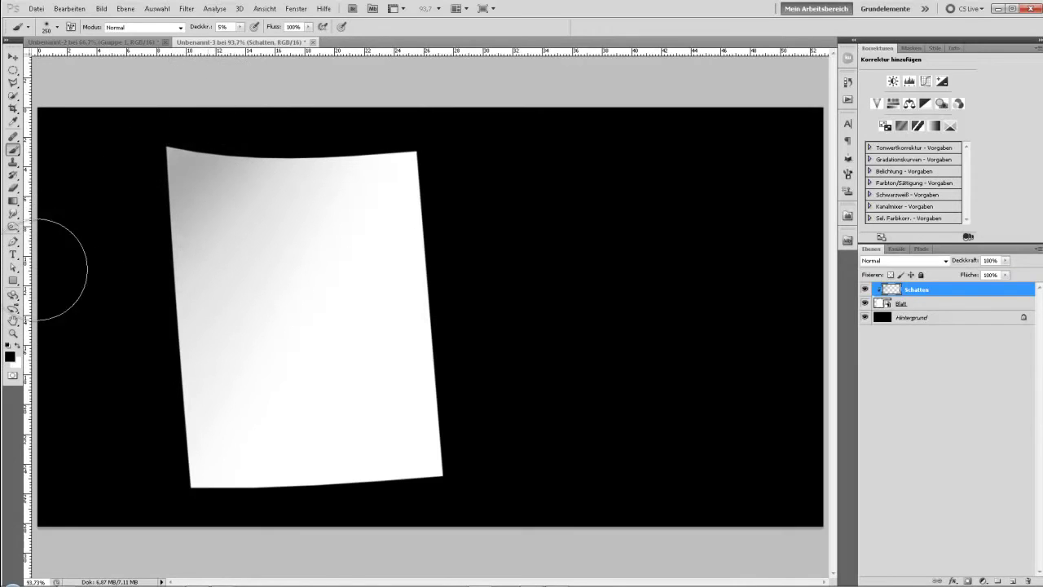
pyautogui.moveTo(122, 443)
pyautogui.mouseDown()
pyautogui.moveTo(275, 212)
pyautogui.moveTo(298, 117)
pyautogui.mouseUp()
pyautogui.moveTo(192, 490); pyautogui.dragTo(283, 343)
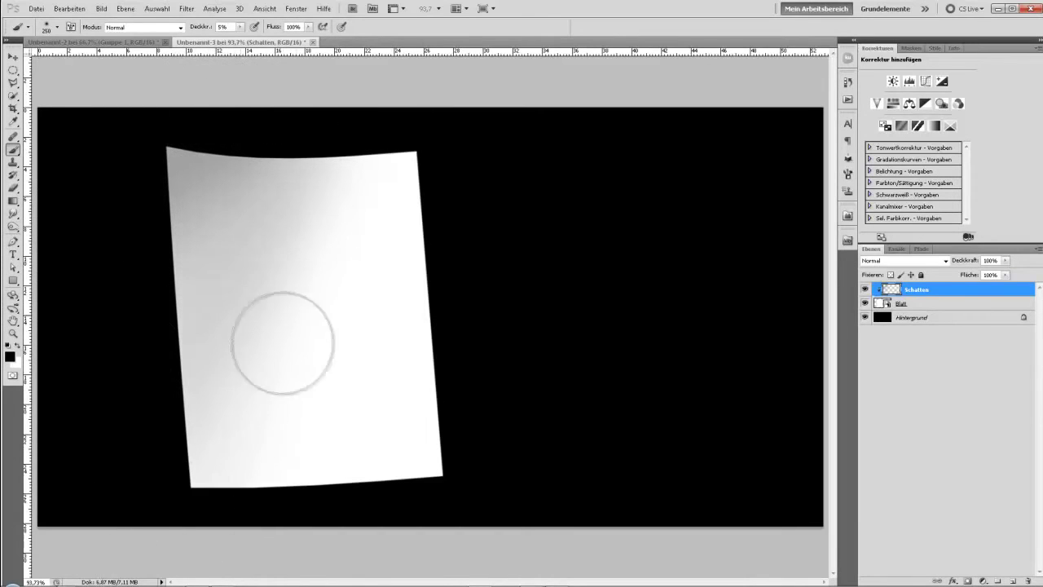
# Extend the soft brush shading down the left half of the sheet on the Schatten layer
pyautogui.moveTo(331, 198); pyautogui.dragTo(321, 496)
pyautogui.moveTo(263, 296)
pyautogui.mouseDown()
pyautogui.moveTo(233, 385)
pyautogui.moveTo(251, 135)
pyautogui.moveTo(205, 568)
pyautogui.moveTo(246, 276)
pyautogui.moveTo(248, 178)
pyautogui.moveTo(192, 545)
pyautogui.moveTo(232, 390)
pyautogui.moveTo(214, 399)
pyautogui.moveTo(281, 188)
pyautogui.moveTo(334, 184)
pyautogui.moveTo(327, 155)
pyautogui.moveTo(245, 183)
pyautogui.moveTo(276, 181)
pyautogui.moveTo(315, 119)
pyautogui.moveTo(225, 121)
pyautogui.moveTo(183, 142)
pyautogui.moveTo(218, 157)
pyautogui.moveTo(260, 120)
pyautogui.moveTo(125, 410)
pyautogui.moveTo(103, 429)
pyautogui.moveTo(206, 274)
pyautogui.moveTo(268, 233)
pyautogui.moveTo(406, 225)
pyautogui.moveTo(220, 168)
pyautogui.moveTo(164, 201)
pyautogui.moveTo(418, 423)
pyautogui.moveTo(416, 411)
pyautogui.moveTo(375, 393)
pyautogui.moveTo(312, 263)
pyautogui.moveTo(309, 239)
pyautogui.moveTo(350, 238)
pyautogui.moveTo(266, 221)
pyautogui.moveTo(307, 237)
pyautogui.moveTo(310, 212)
pyautogui.moveTo(438, 259)
pyautogui.moveTo(175, 222)
pyautogui.moveTo(157, 193)
pyautogui.moveTo(322, 203)
pyautogui.moveTo(341, 217)
pyautogui.moveTo(175, 210)
pyautogui.moveTo(326, 216)
pyautogui.moveTo(348, 245)
pyautogui.moveTo(366, 236)
pyautogui.moveTo(361, 216)
pyautogui.moveTo(374, 212)
pyautogui.moveTo(498, 239)
pyautogui.moveTo(338, 173)
pyautogui.moveTo(760, 205)
pyautogui.mouseUp()
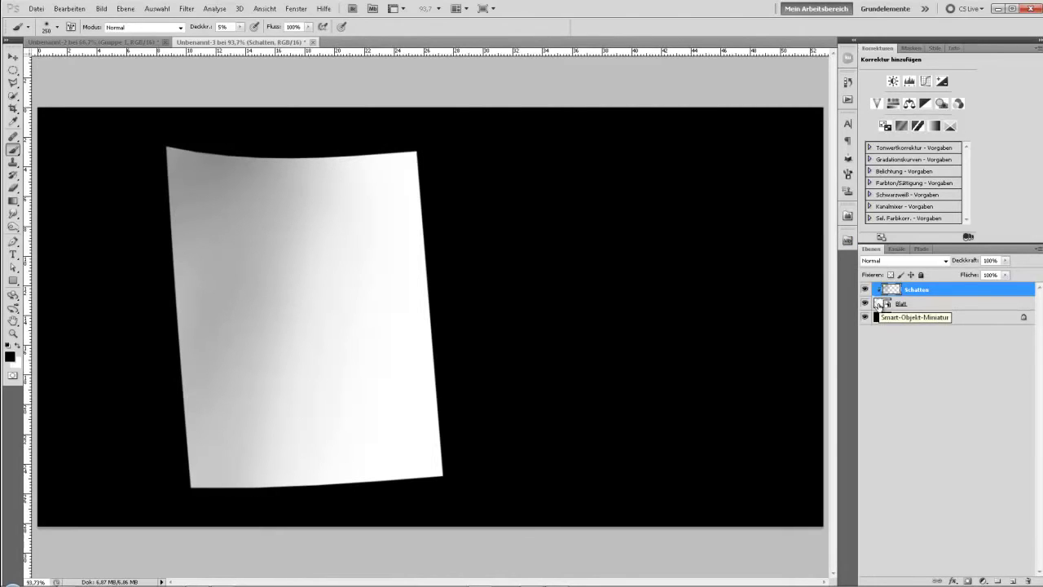
# Open the contents of the Blatt smart object for editing
pyautogui.doubleClick(884, 304)
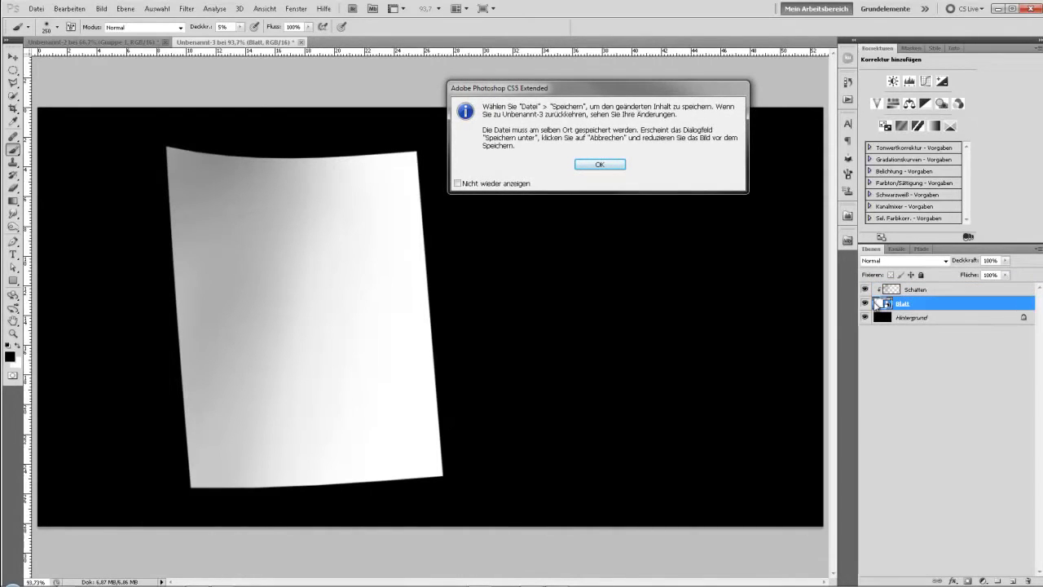
pyautogui.click(599, 166)
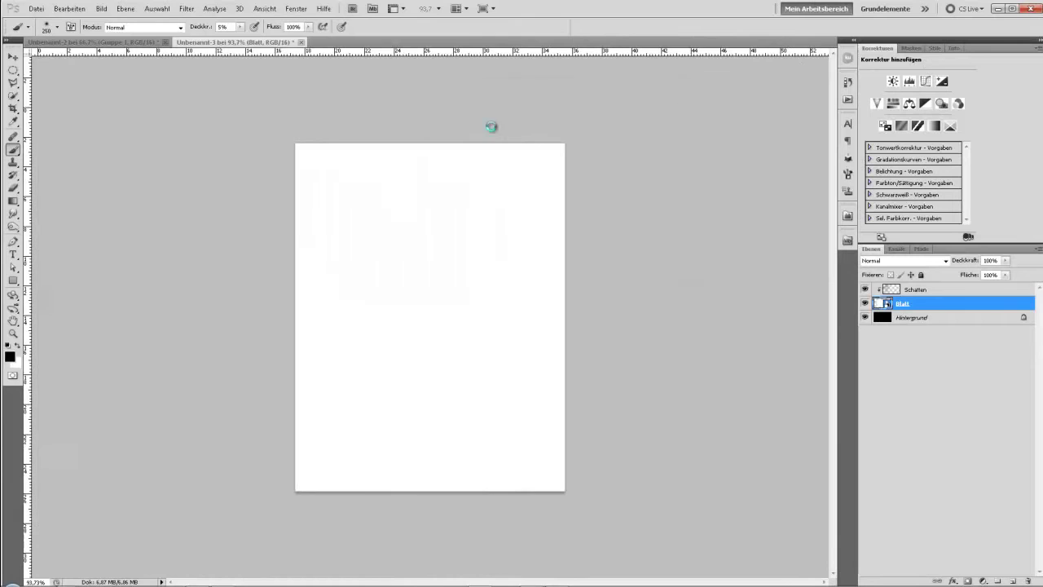
pyautogui.click(562, 264)
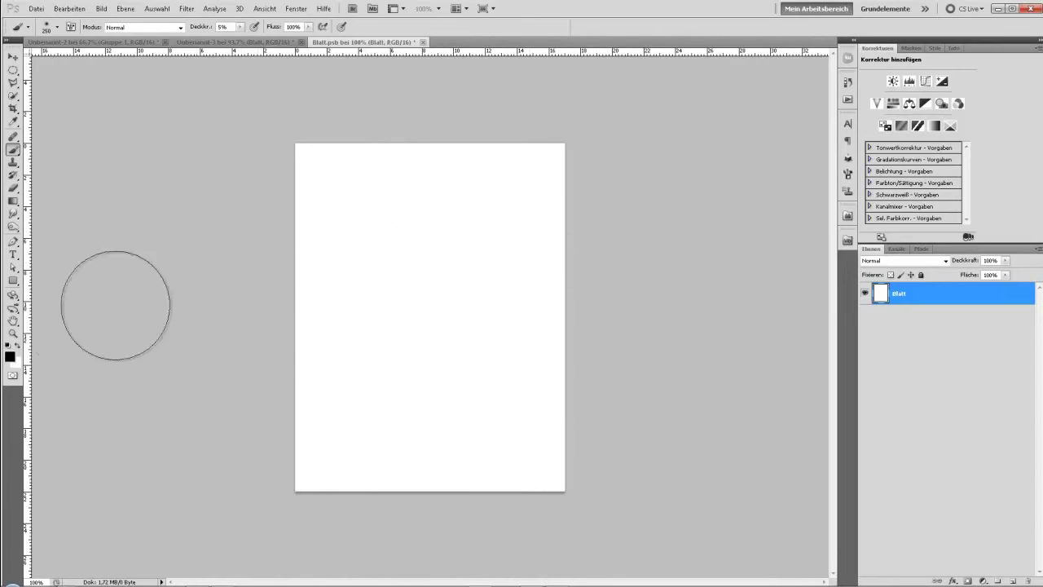
# Draw a small black square on a new layer near the sheet's upper-left corner with the Rectangle tool
pyautogui.click(14, 283)
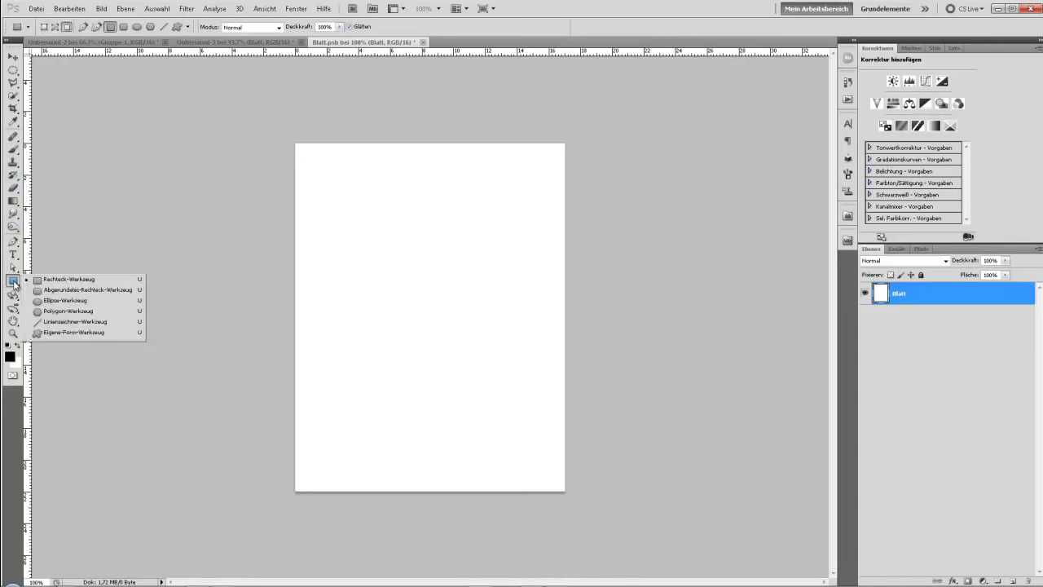
pyautogui.click(37, 281)
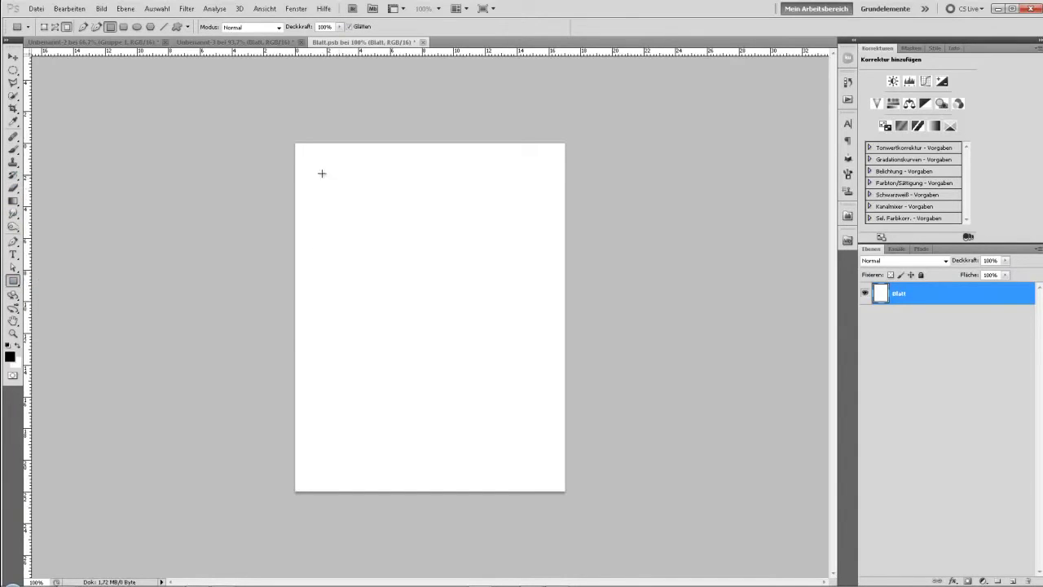
pyautogui.click(1009, 580)
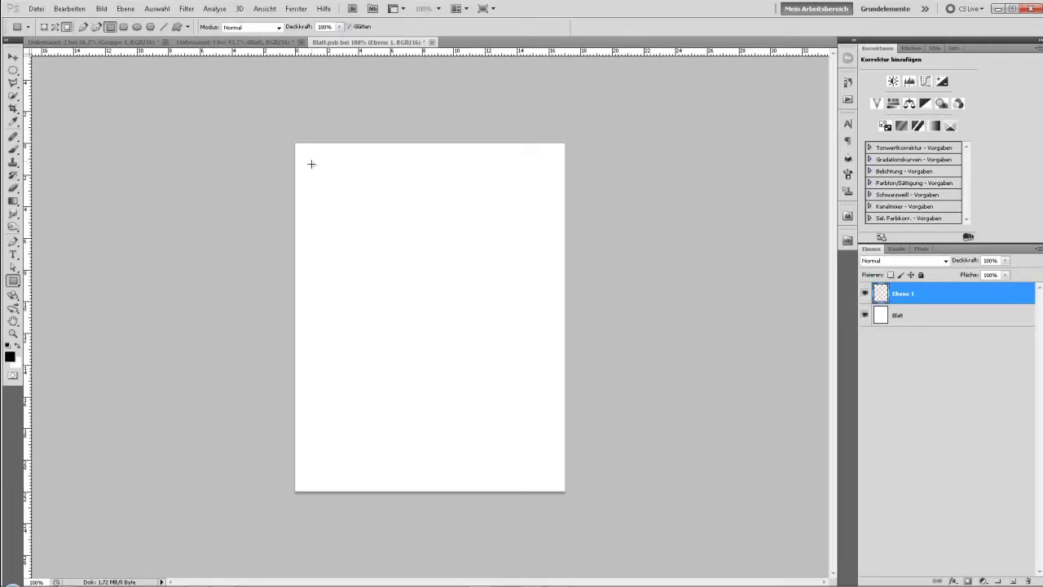
pyautogui.moveTo(320, 173); pyautogui.dragTo(329, 180)
pyautogui.moveTo(330, 181); pyautogui.dragTo(330, 181)
# Add a red (ff0000) Kontur stroke positioned inside (Innen) to the square's layer
pyautogui.doubleClick(923, 295)
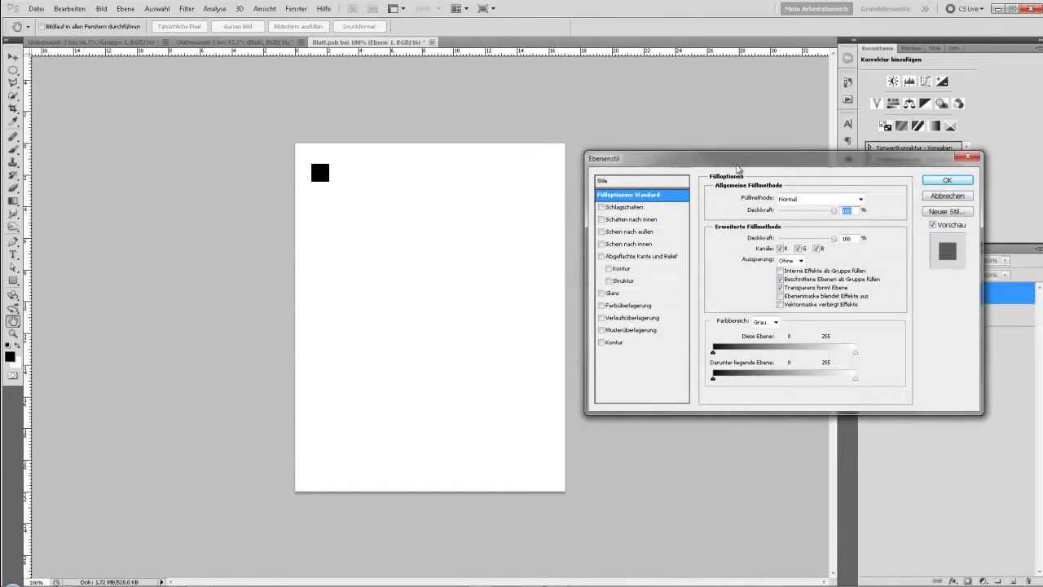
pyautogui.moveTo(737, 167); pyautogui.dragTo(695, 187)
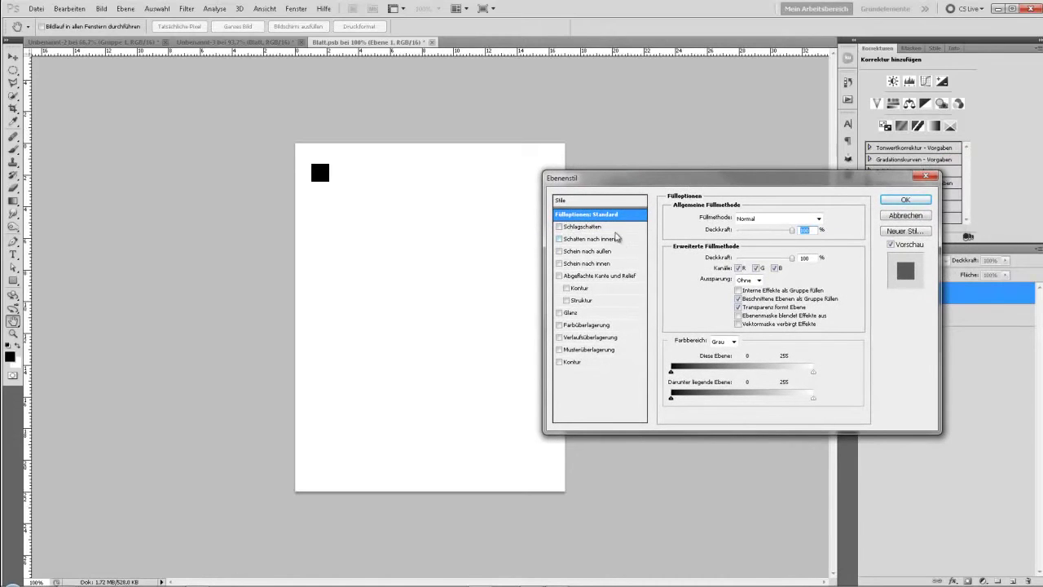
pyautogui.click(577, 364)
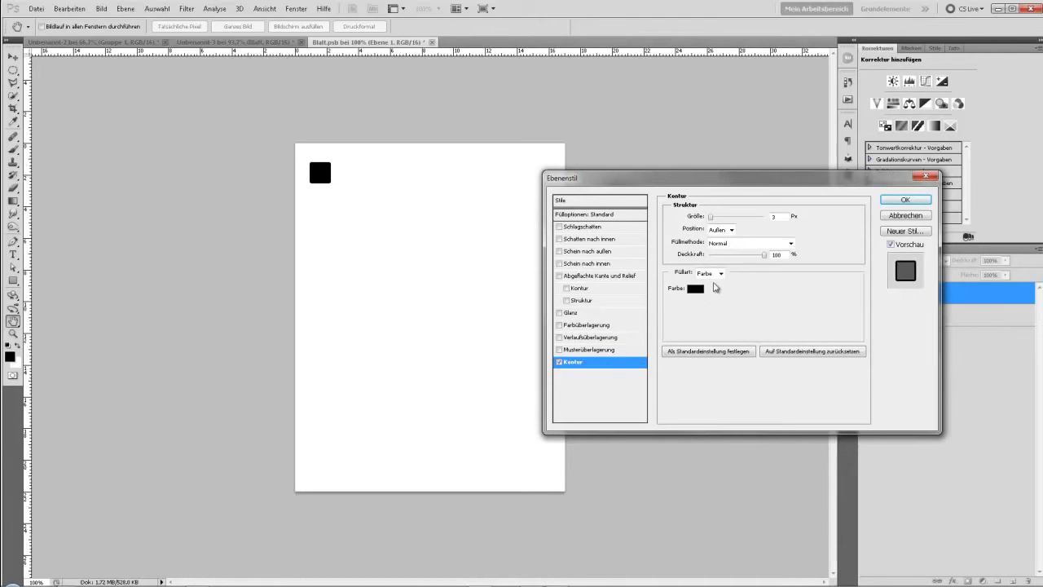
pyautogui.click(696, 288)
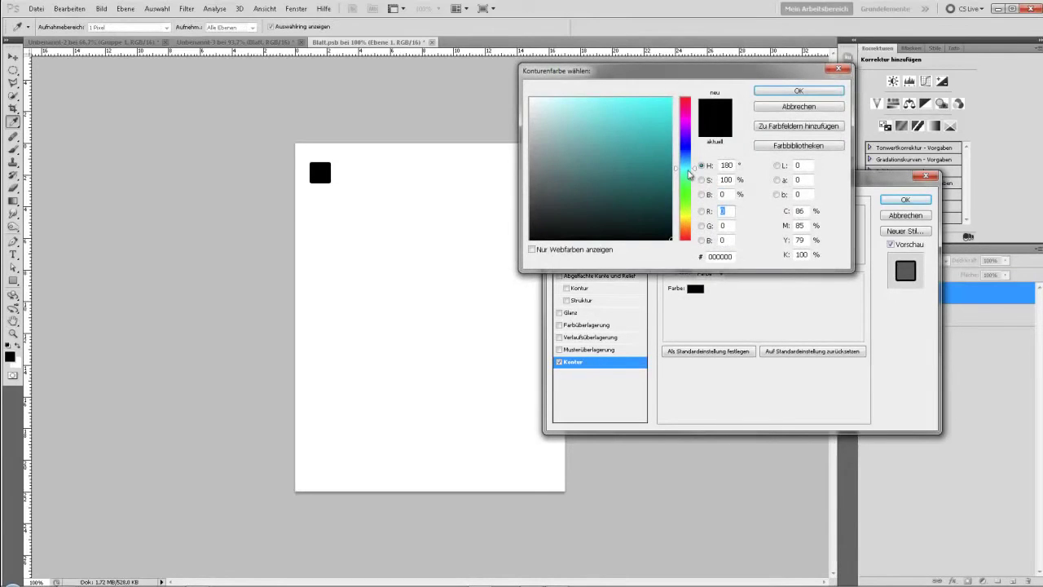
pyautogui.moveTo(690, 174); pyautogui.dragTo(699, 89)
pyautogui.write('255')
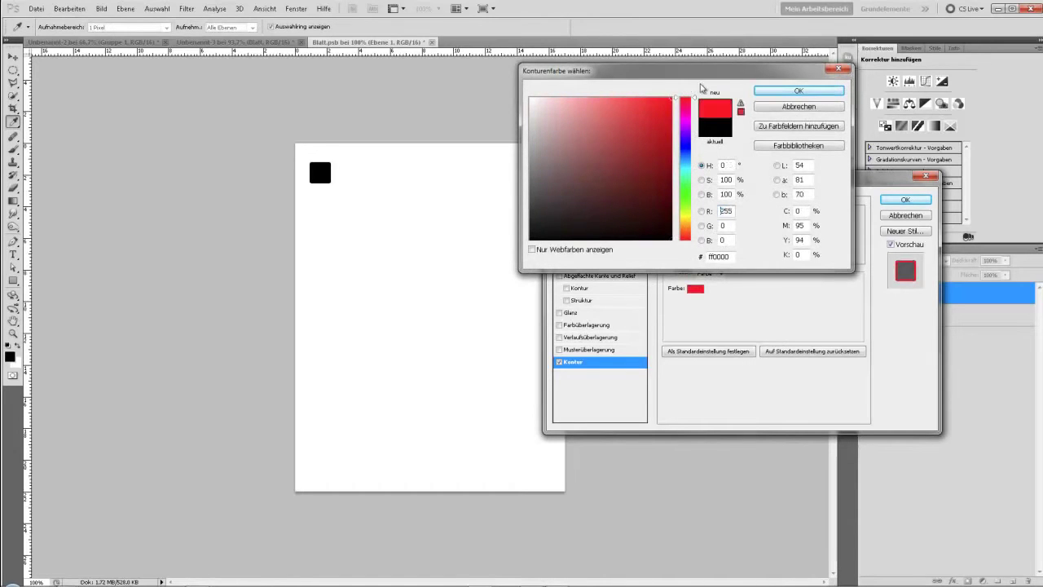
pyautogui.click(780, 91)
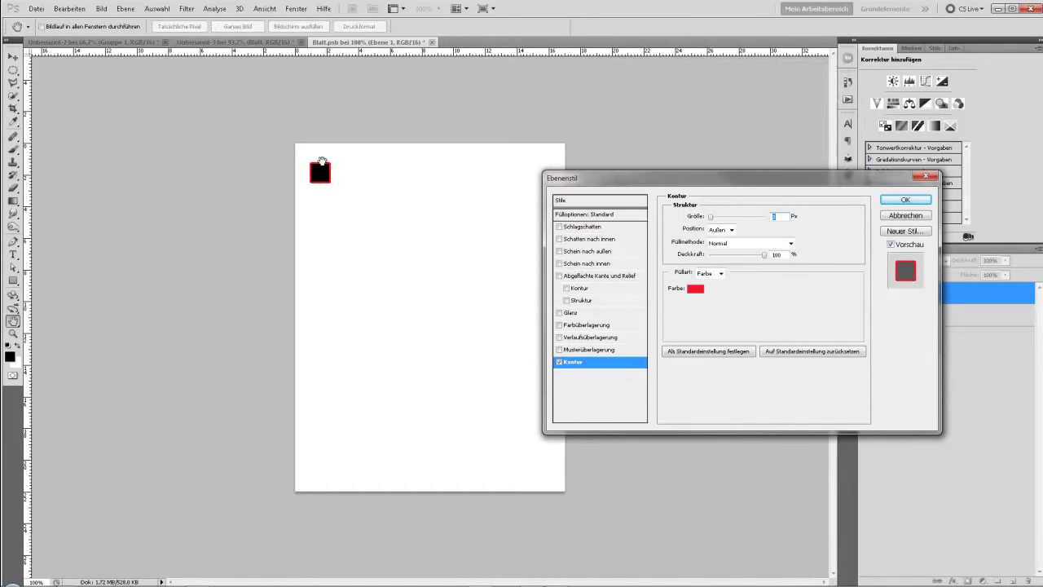
pyautogui.click(732, 230)
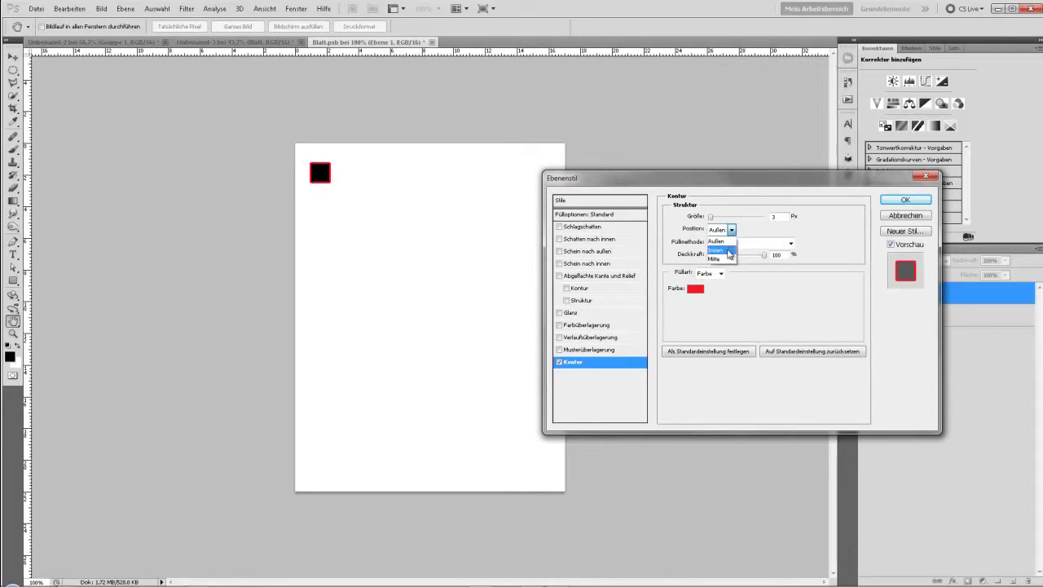
pyautogui.click(729, 252)
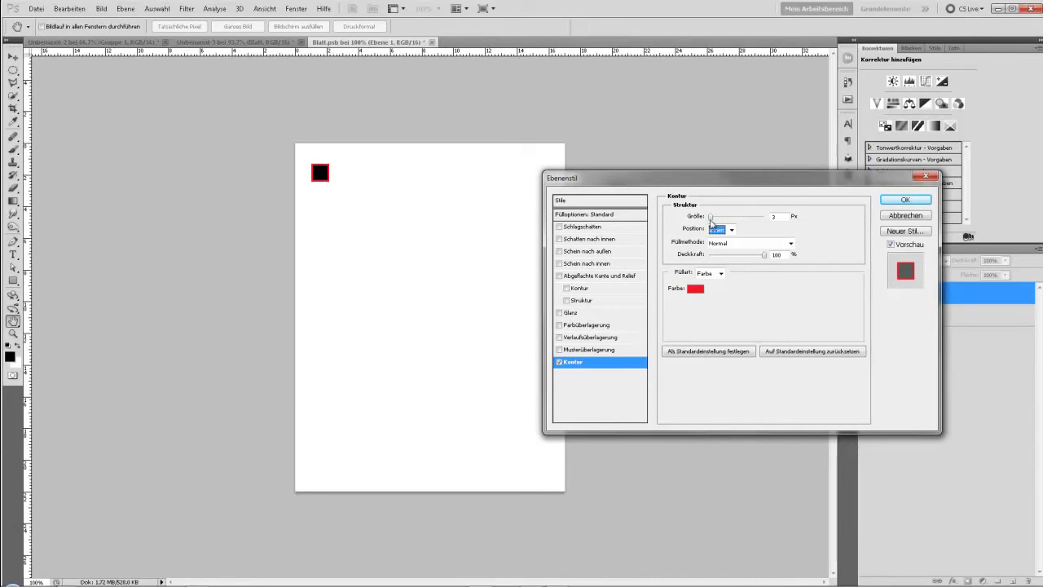
pyautogui.moveTo(711, 217); pyautogui.dragTo(712, 220)
pyautogui.click(917, 202)
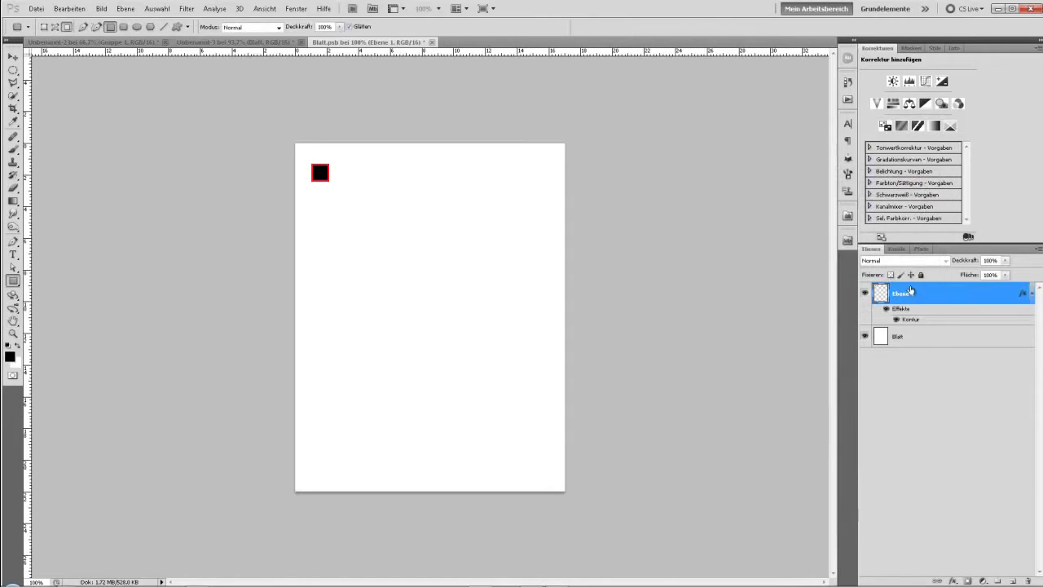
# Reduce the square layer's fill (Fläche) to 0% so only its stroke remains
pyautogui.moveTo(972, 277); pyautogui.dragTo(872, 283)
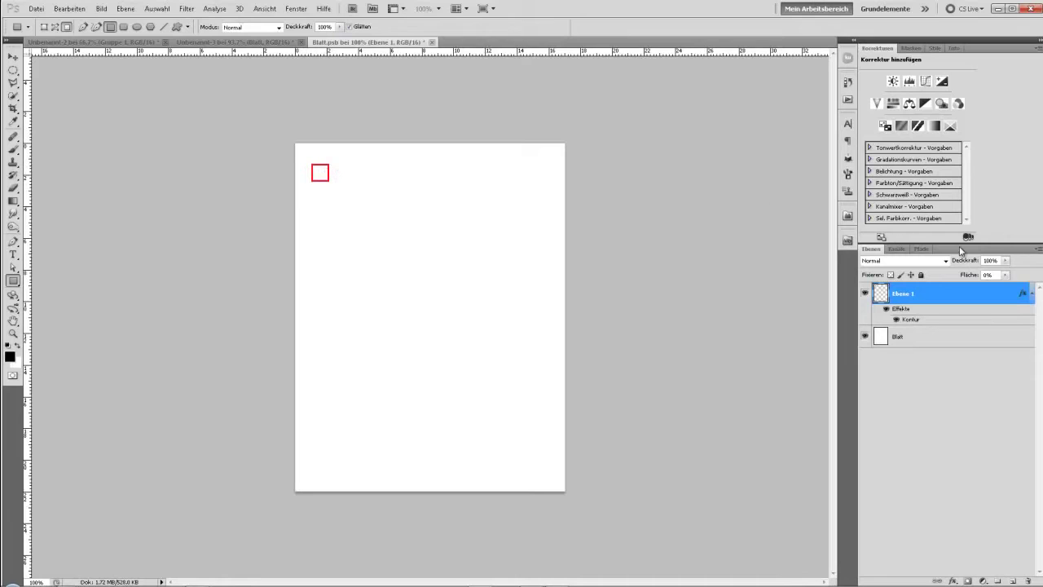
pyautogui.moveTo(972, 274); pyautogui.dragTo(999, 262)
pyautogui.moveTo(967, 277); pyautogui.dragTo(747, 272)
# Duplicate the checkbox 50 px straight below the original using Free Transform
pyautogui.hotkey('ctrl', 't')
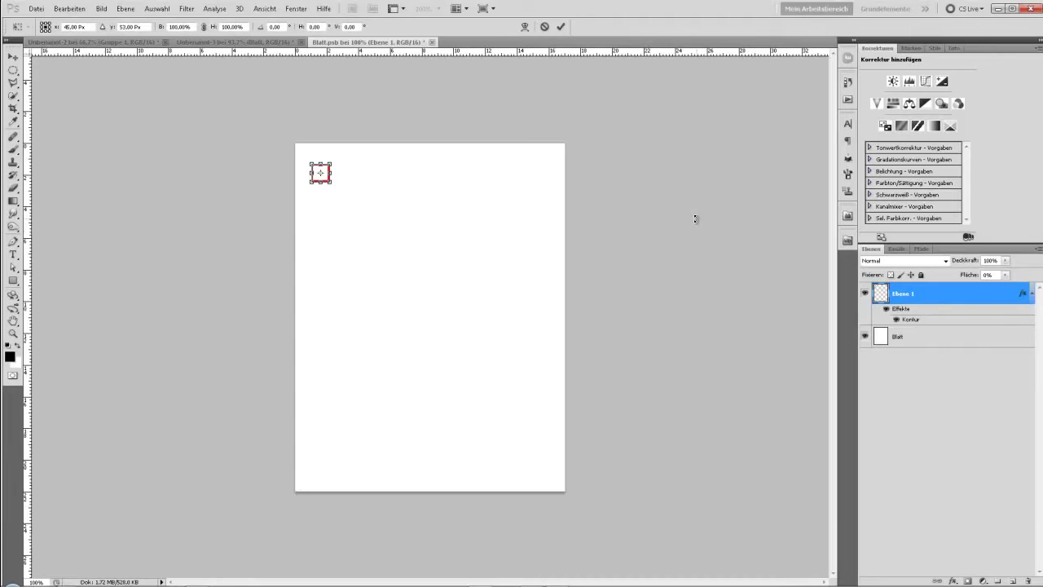
pyautogui.hotkey('alt', 'shift', 'Down')
pyautogui.hotkey('alt', 'shift', 'Down')
pyautogui.hotkey('alt', 'shift', 'Down')
pyautogui.hotkey('alt', 'shift', 'Down')
pyautogui.hotkey('alt', 'shift', 'Down')
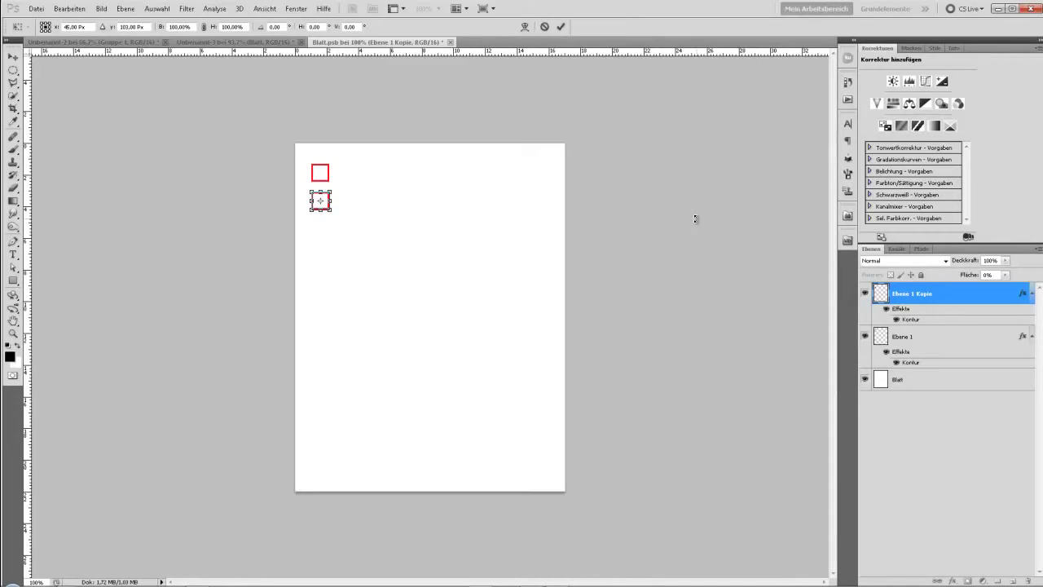
pyautogui.press('Return')
pyautogui.press('u')
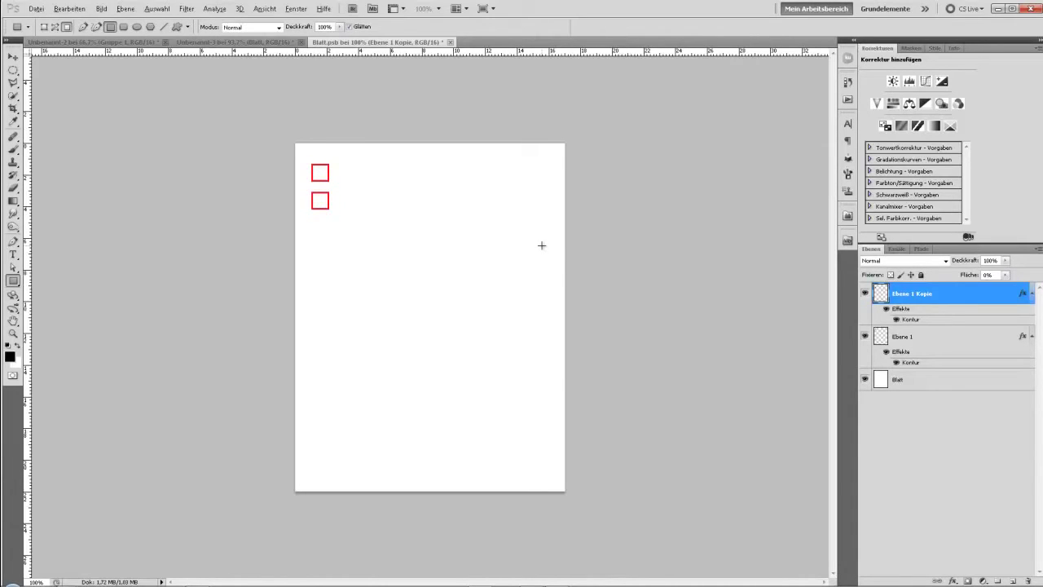
# Repeat the duplicating transform twice to add a third and fourth checkbox below
pyautogui.hotkey('ctrl', 'alt', 'shift', 't')
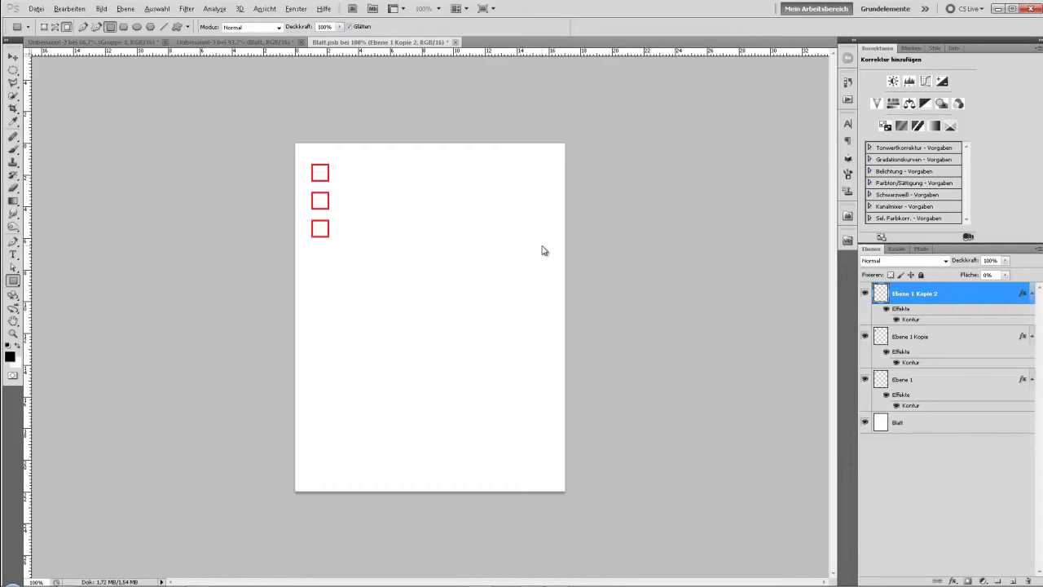
pyautogui.hotkey('ctrl', 'alt', 'shift', 't')
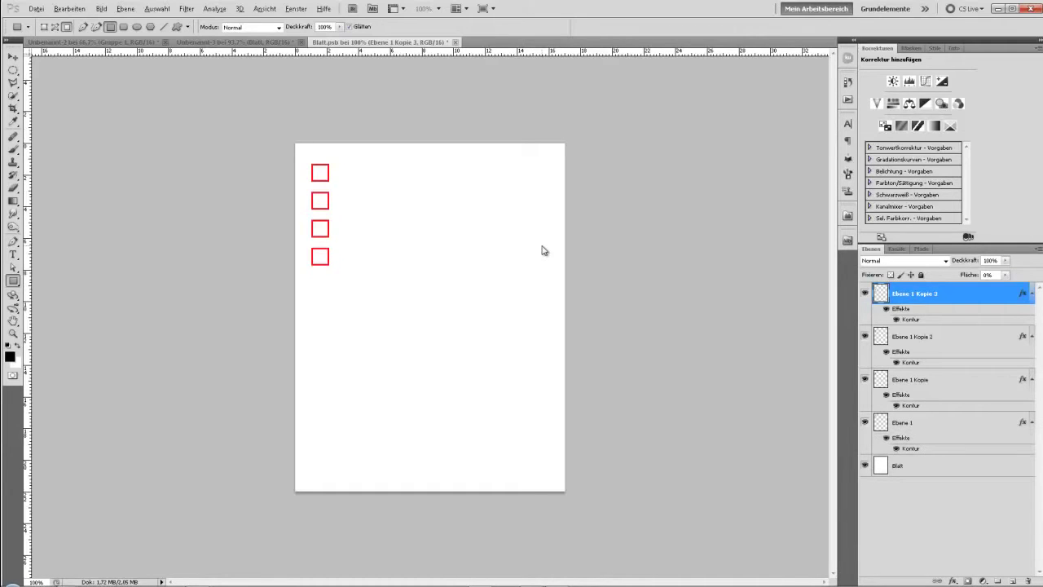
pyautogui.press('alt')
# Add a new layer and load the Alle set for the Custom Shape tool, keeping the checkmark as the shape
pyautogui.click(1015, 581)
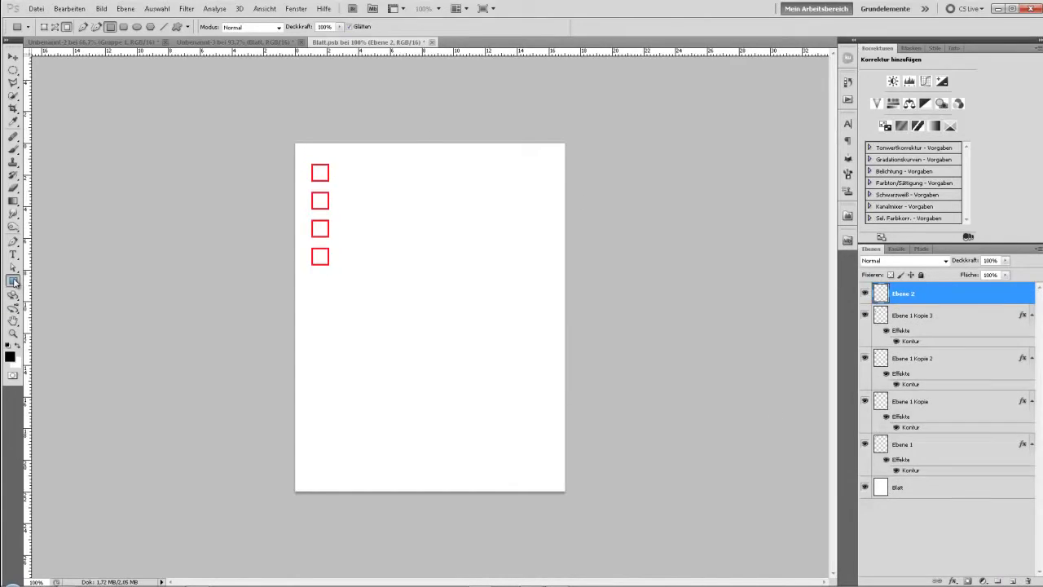
pyautogui.click(14, 282)
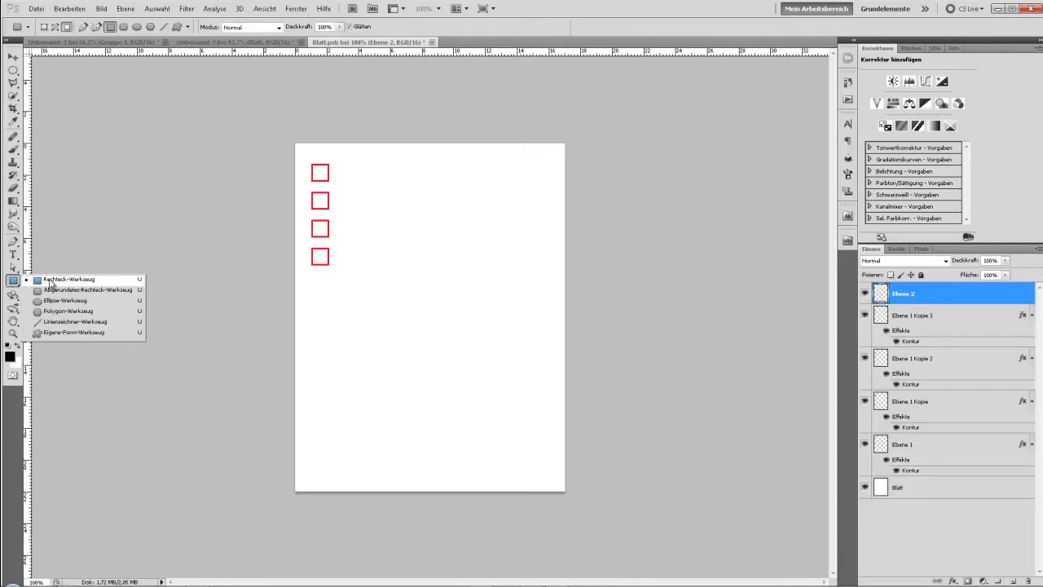
pyautogui.click(67, 334)
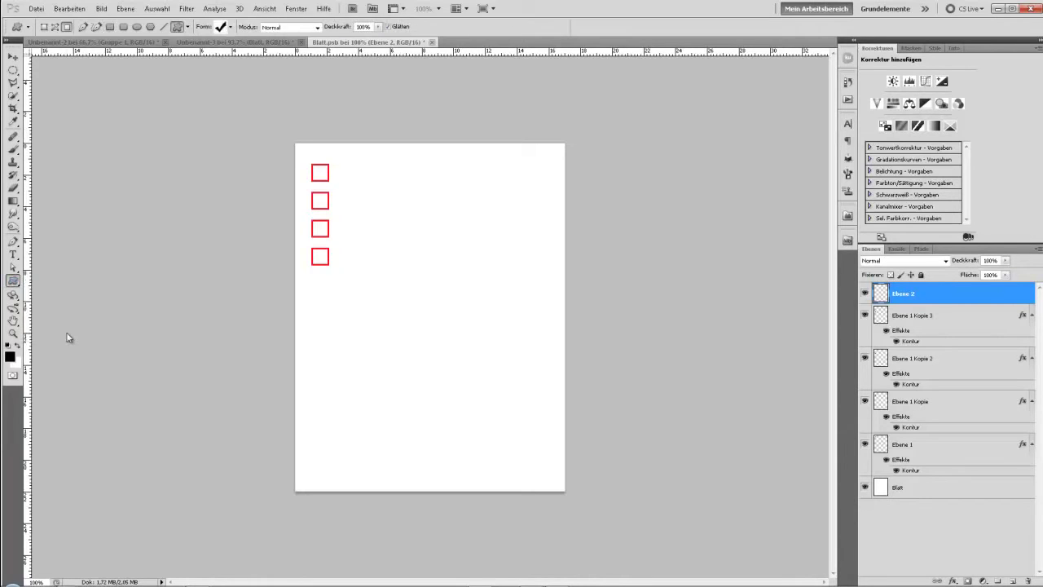
pyautogui.click(231, 28)
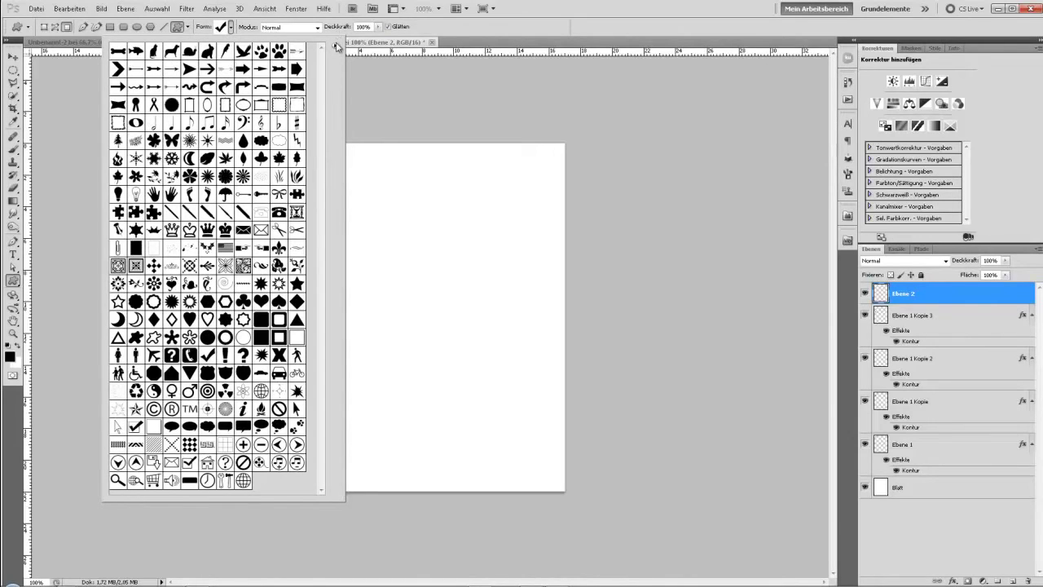
pyautogui.click(335, 46)
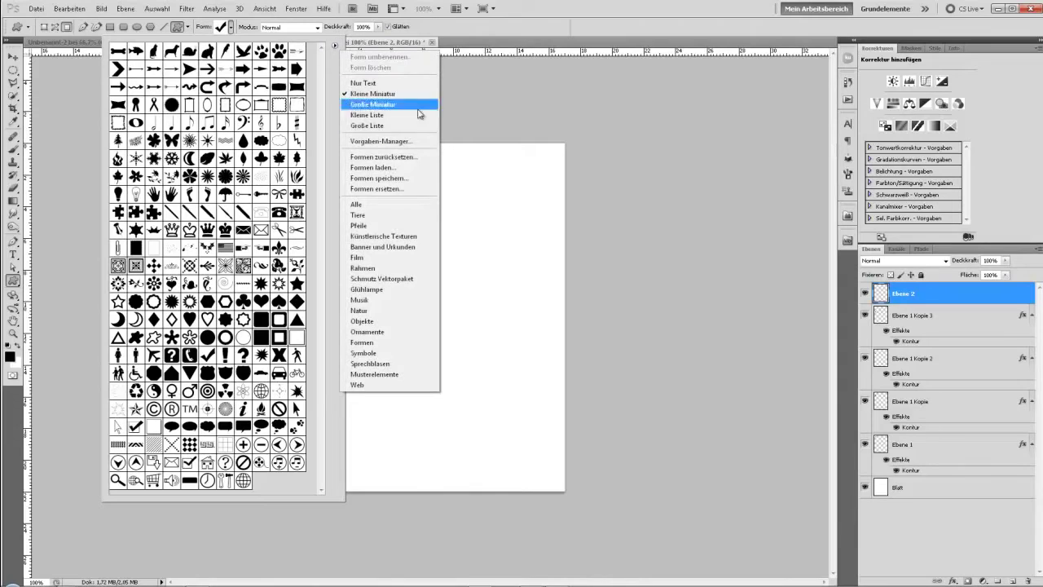
pyautogui.click(359, 205)
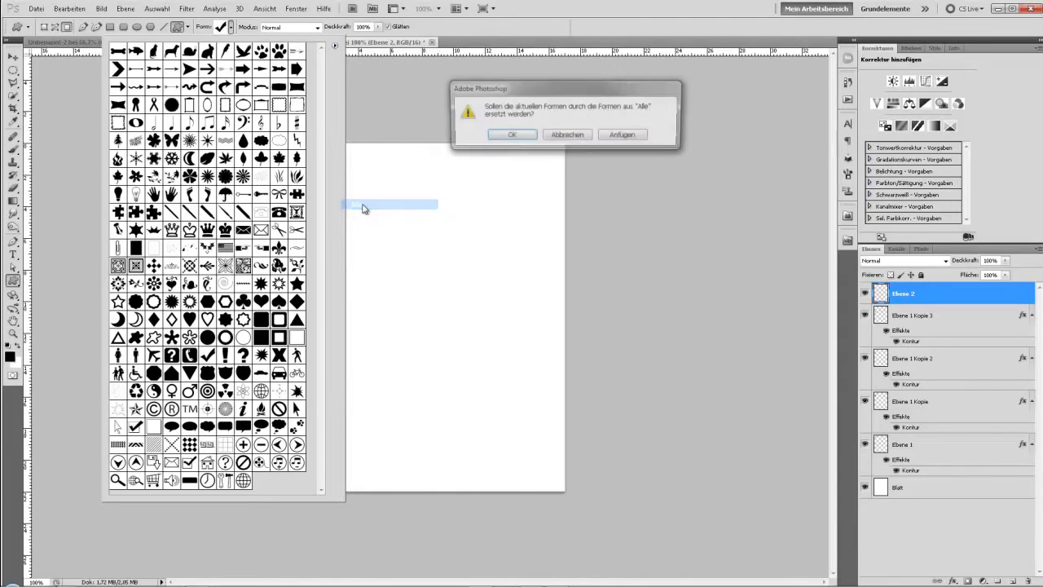
pyautogui.click(511, 136)
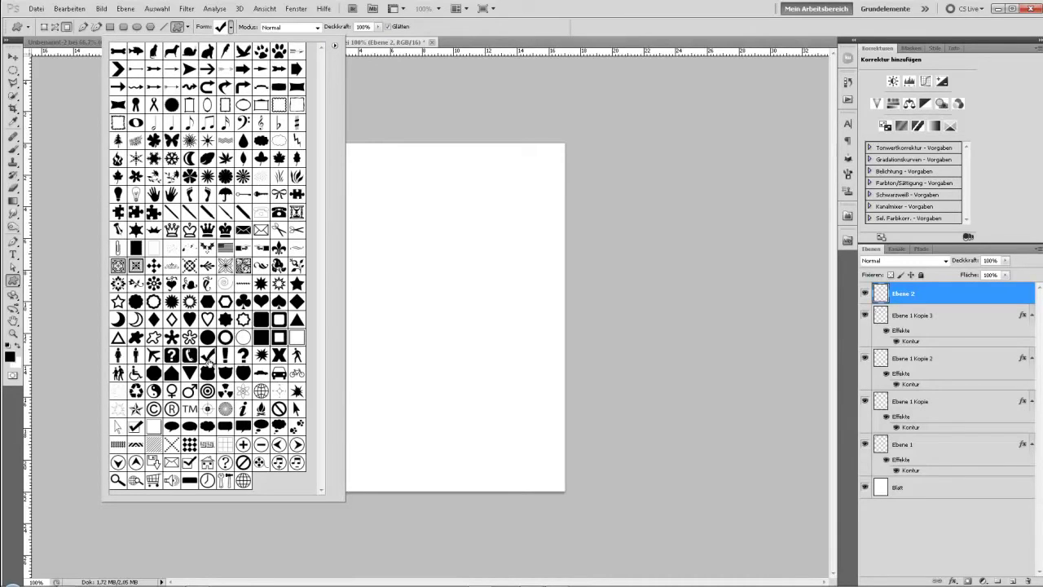
pyautogui.click(513, 33)
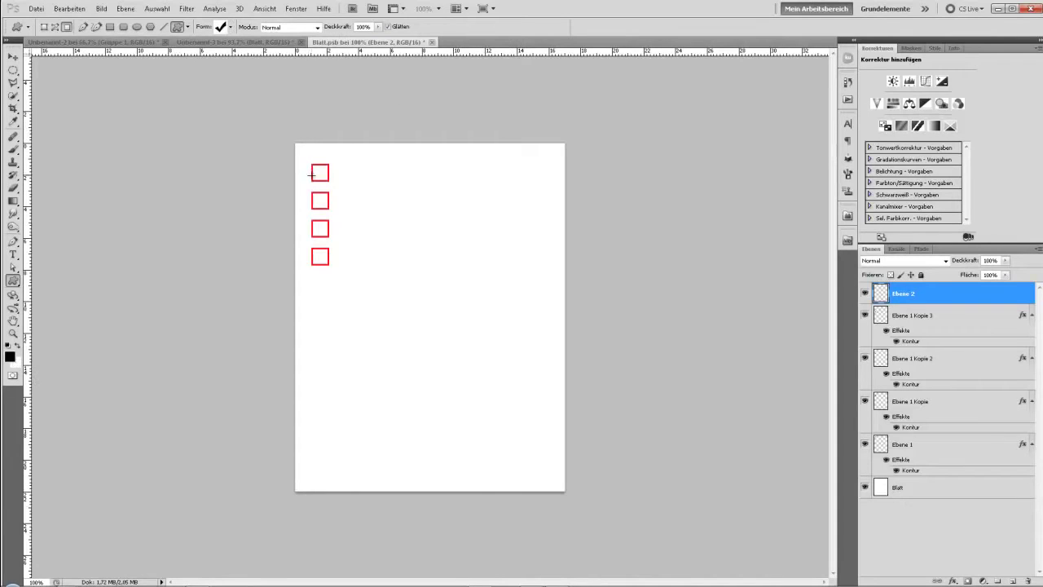
# Draw a black checkmark over the first checkbox, extending slightly past its upper-right corner
pyautogui.moveTo(314, 174); pyautogui.dragTo(333, 151)
pyautogui.moveTo(333, 151); pyautogui.dragTo(331, 152)
pyautogui.moveTo(331, 152); pyautogui.dragTo(332, 159)
# Duplicate the checkmark layer and move the copy onto the second checkbox
pyautogui.hotkey('ctrl', 'j')
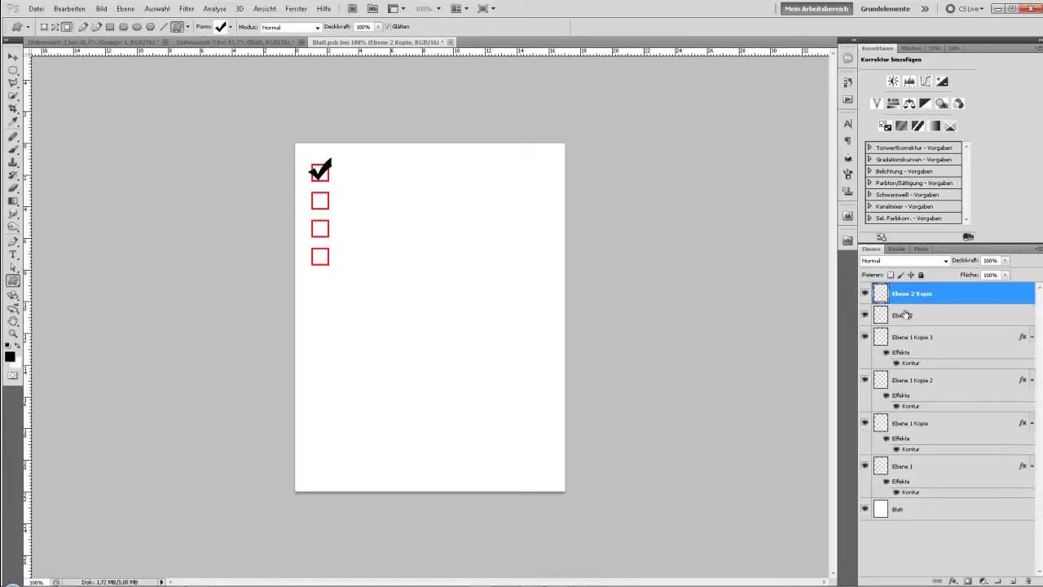
pyautogui.click(13, 57)
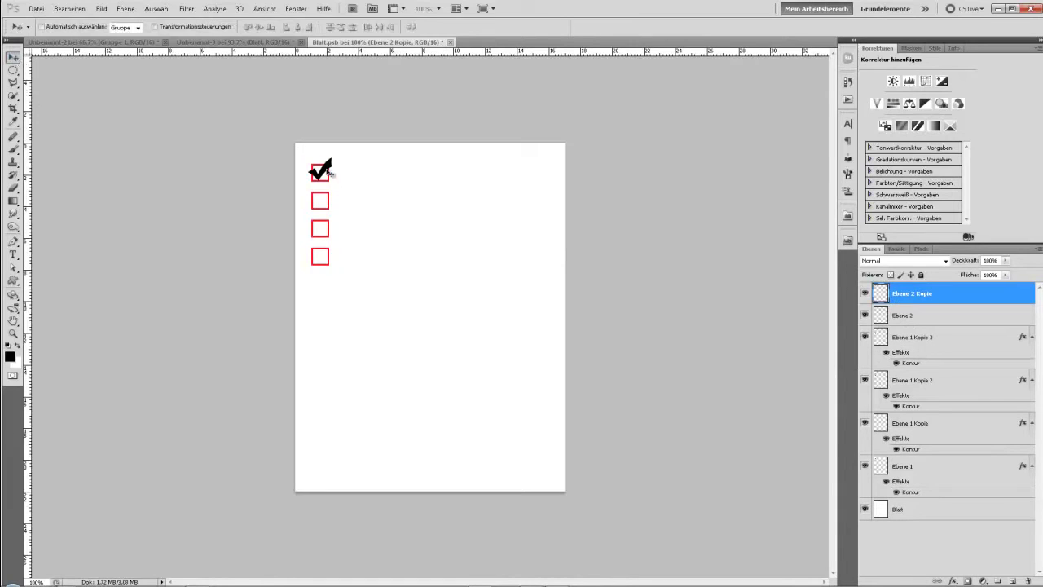
pyautogui.moveTo(330, 172); pyautogui.dragTo(329, 200)
# Set the Line tool's thickness to 3 px and add a new layer for the checklist lines
pyautogui.click(13, 279)
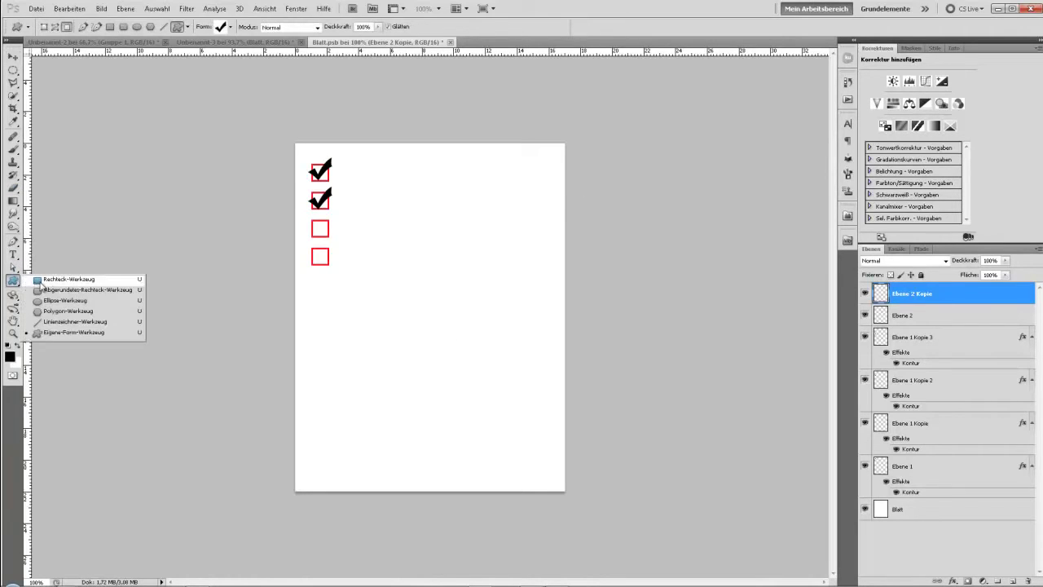
pyautogui.click(81, 321)
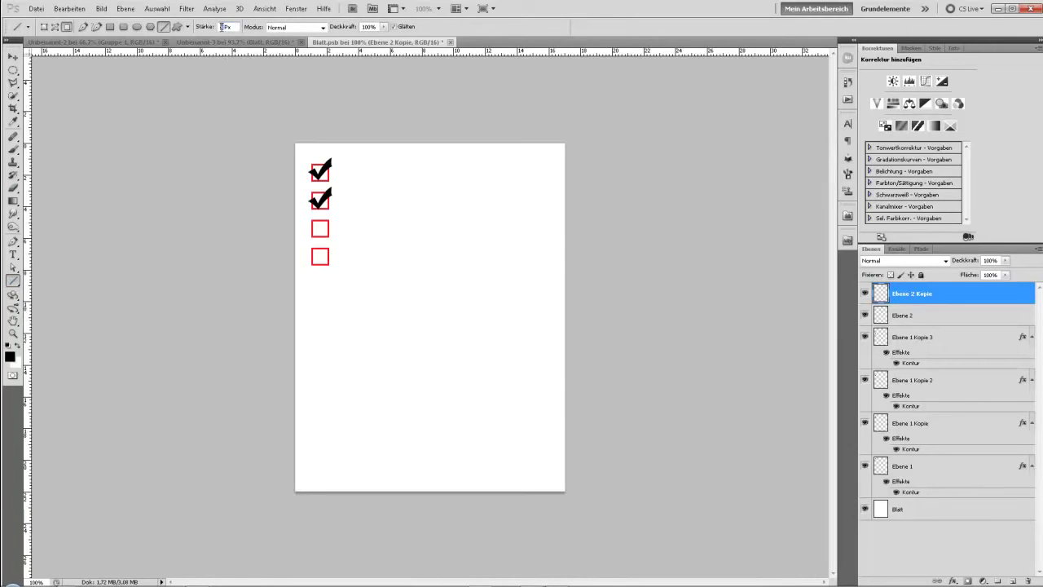
pyautogui.write('3')
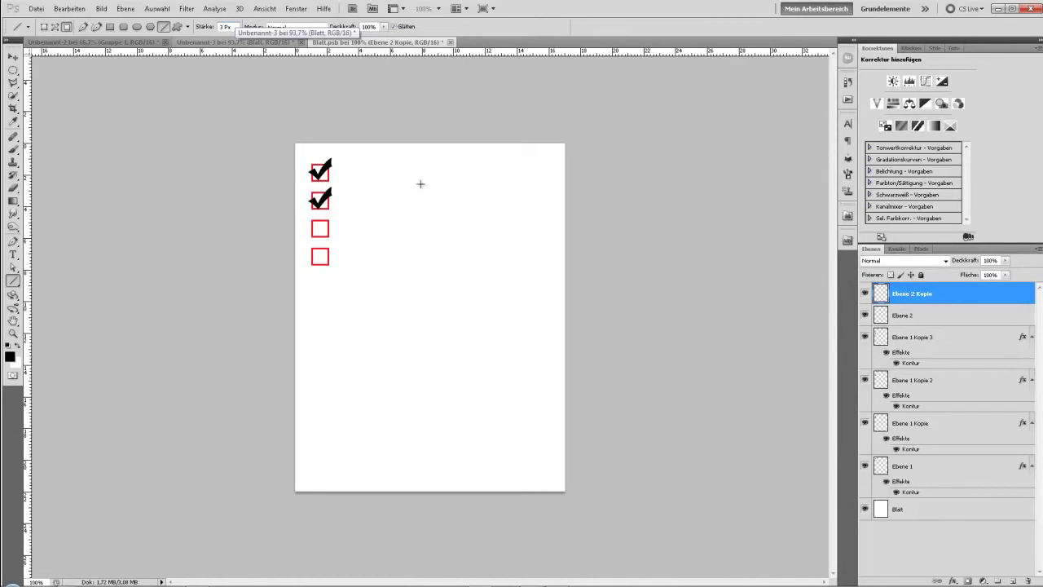
pyautogui.click(1015, 579)
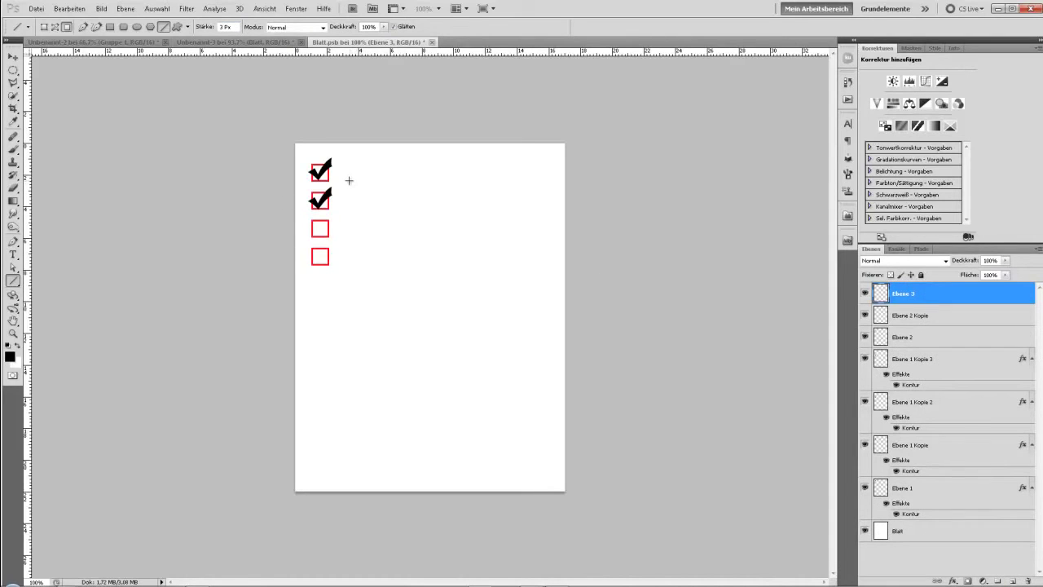
# Draw a horizontal line in pure red (ff0000) from beside the first checkbox almost to the sheet's right edge
pyautogui.click(10, 356)
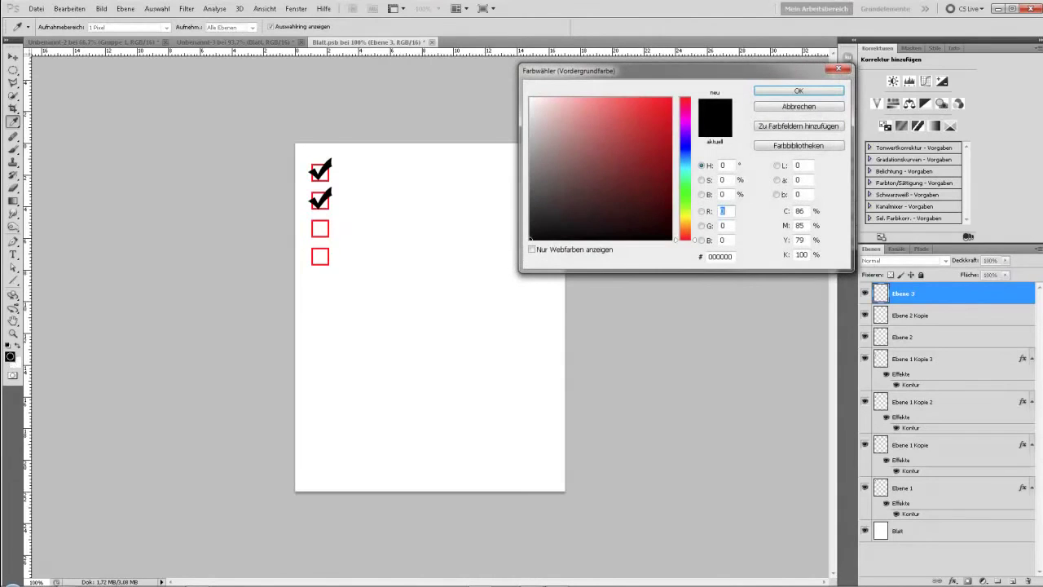
pyautogui.click(661, 110)
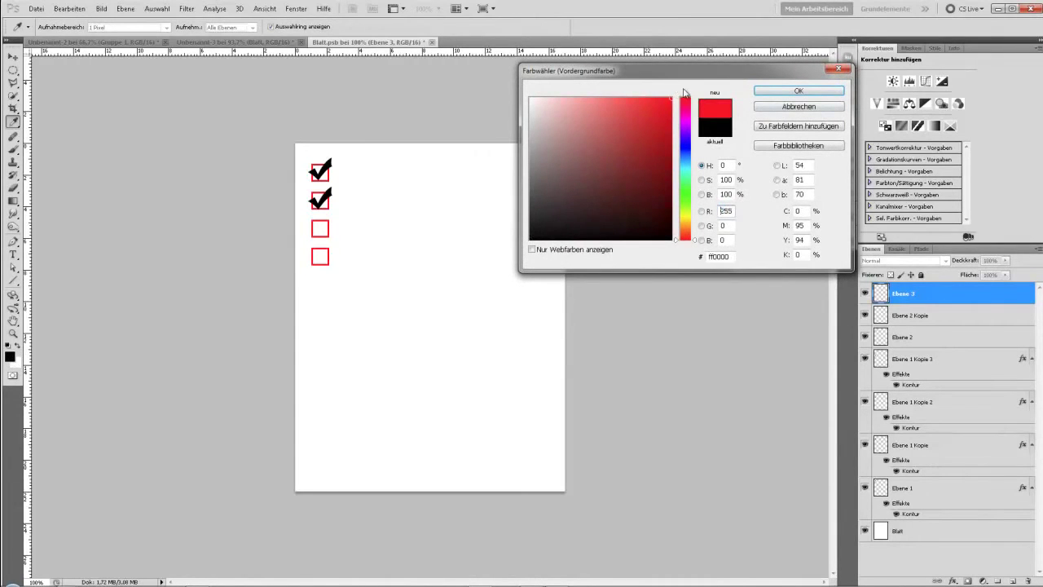
pyautogui.click(797, 92)
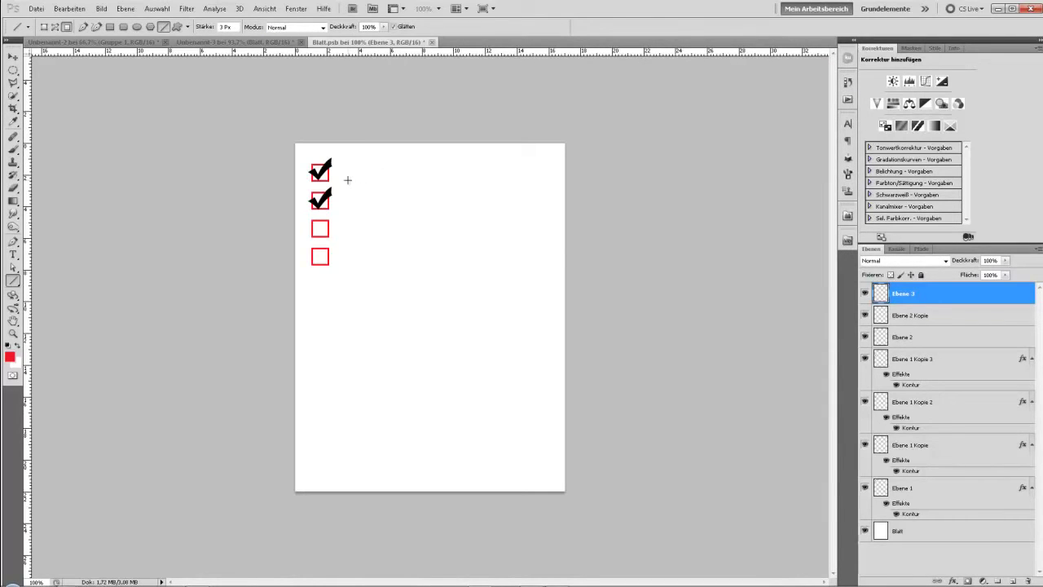
pyautogui.moveTo(355, 180); pyautogui.dragTo(537, 180)
pyautogui.moveTo(546, 183); pyautogui.dragTo(546, 183)
# Duplicate the red line with a transform 50 px downward, placing the copy beside the second checkbox
pyautogui.hotkey('ctrl', 't')
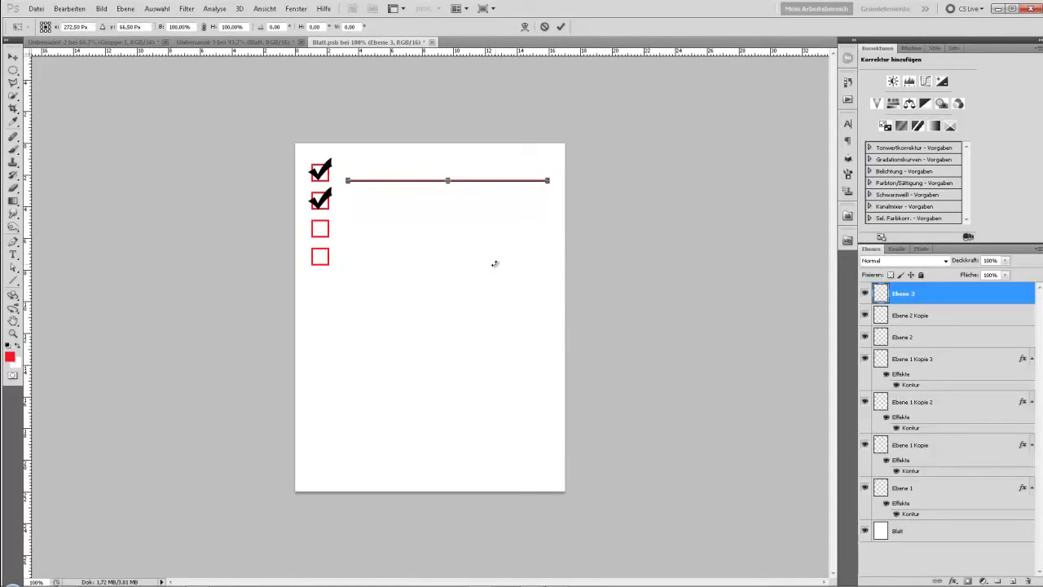
pyautogui.hotkey('alt', 'shift', 'Down')
pyautogui.hotkey('alt', 'shift', 'Down')
pyautogui.hotkey('alt', 'shift', 'Down')
pyautogui.hotkey('alt', 'shift', 'Down')
pyautogui.hotkey('alt', 'shift', 'Down')
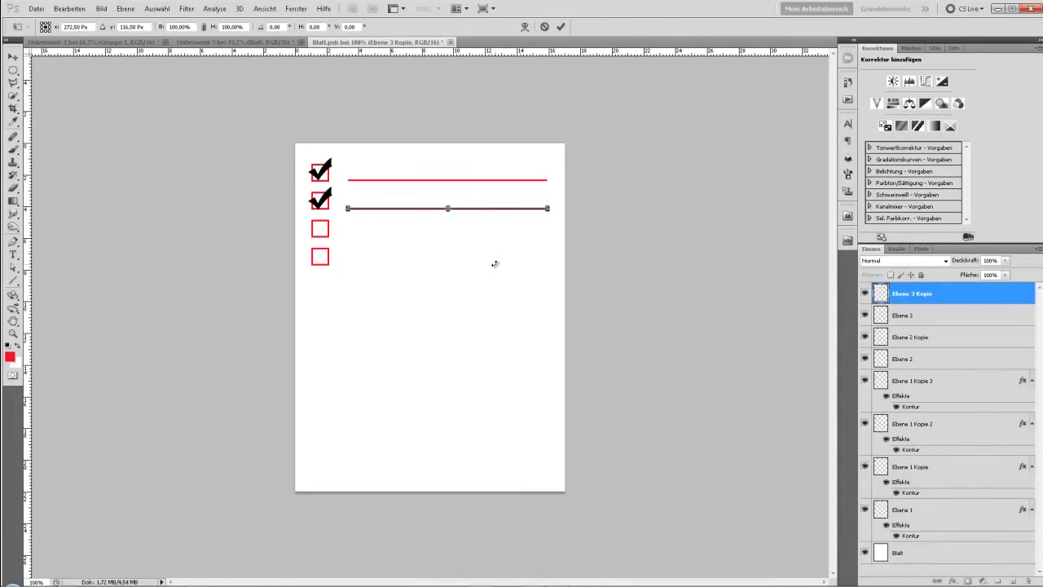
pyautogui.press('Return')
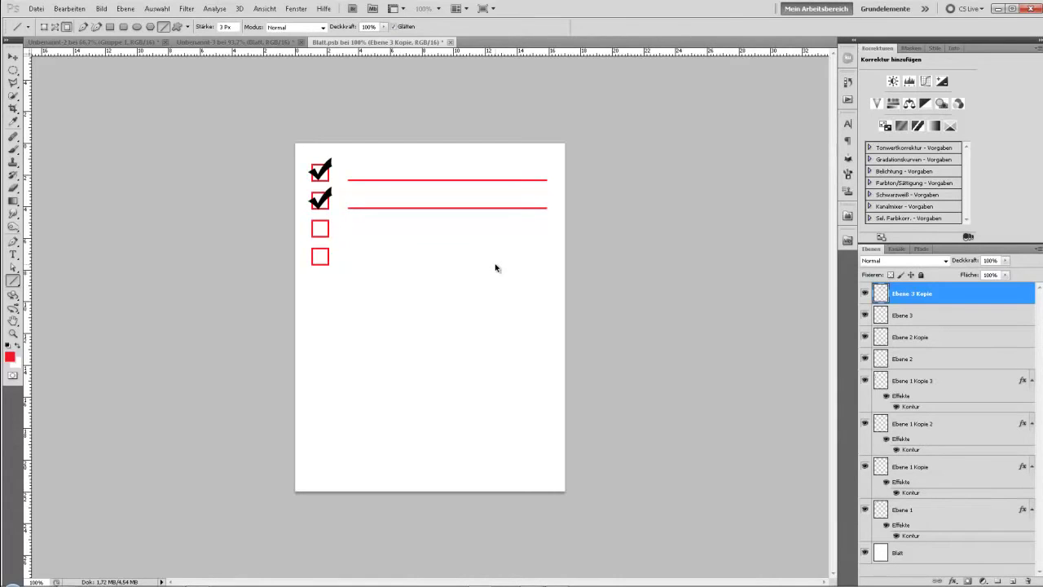
# Repeat the line's duplicating transform twice to add lines beside the third and fourth checkboxes
pyautogui.hotkey('ctrl', 'j')
pyautogui.hotkey('ctrl', 'shift', 't')
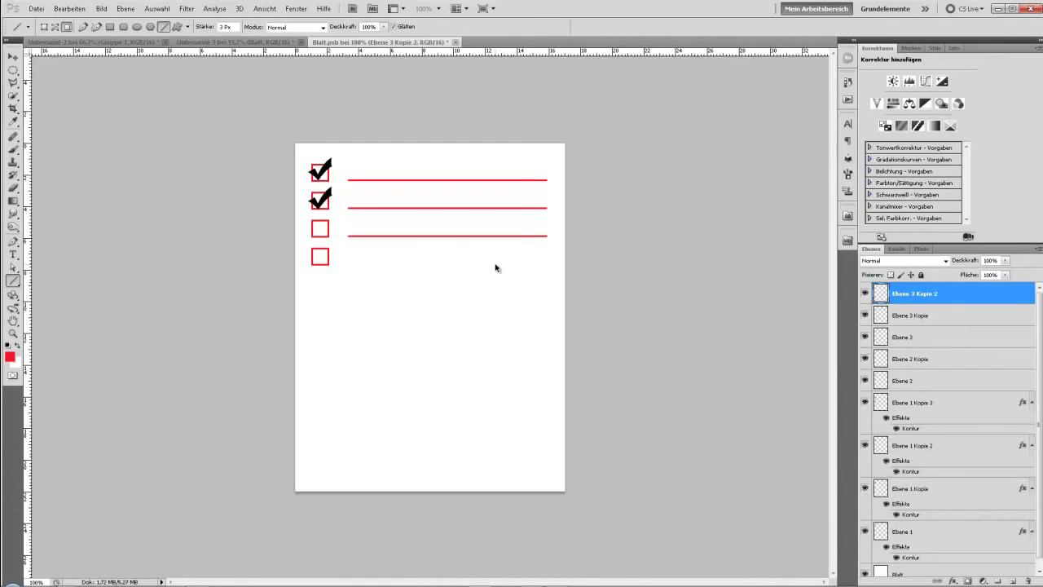
pyautogui.hotkey('ctrl', 'j')
pyautogui.hotkey('ctrl', 'shift', 't')
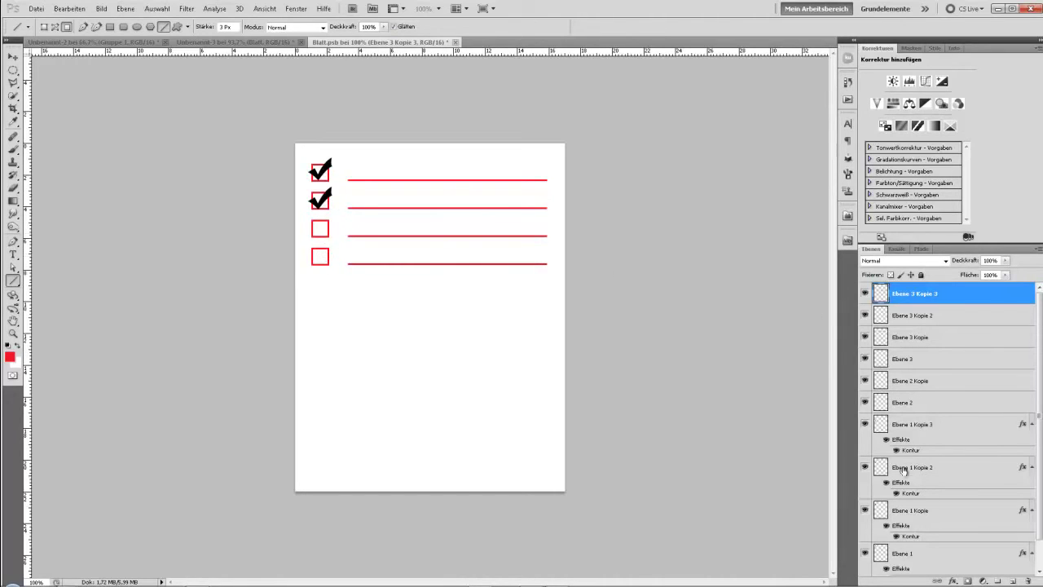
# Draw a longer red line below the checklist on a new layer, starting at the checkboxes' left edge, and duplicate it 30 px lower
pyautogui.click(1013, 581)
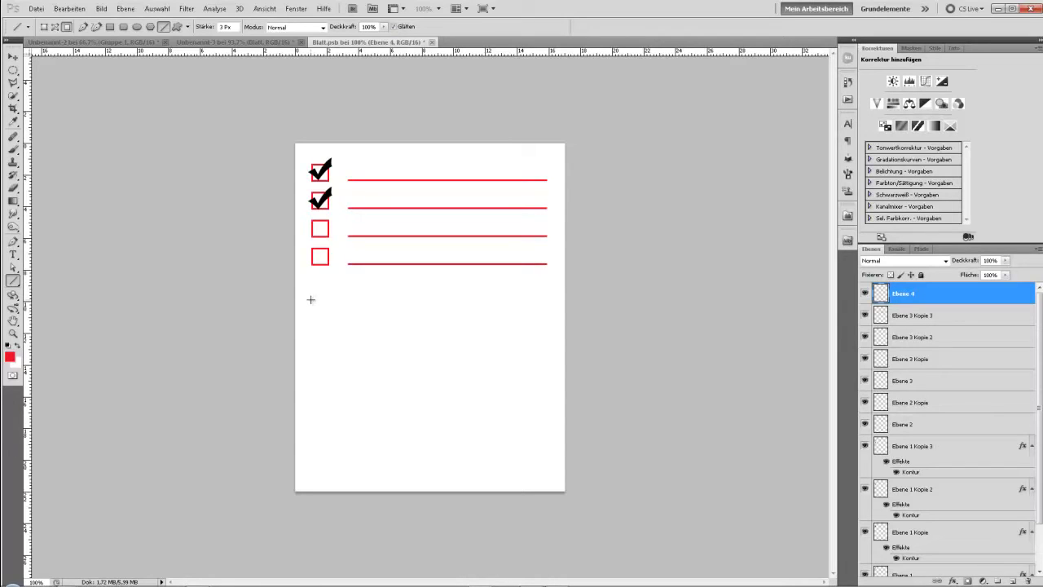
pyautogui.moveTo(312, 299); pyautogui.dragTo(548, 301)
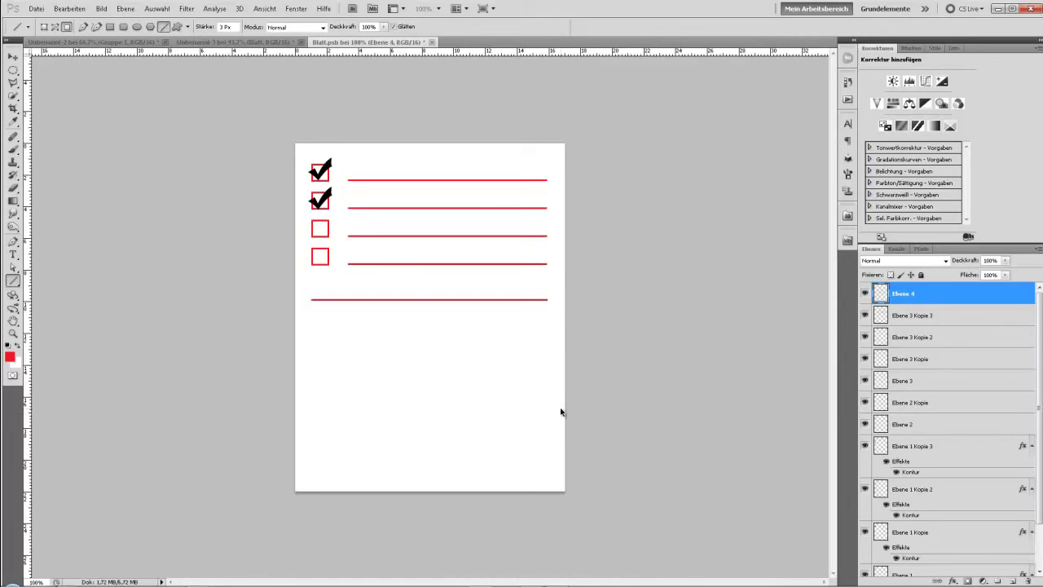
pyautogui.hotkey('ctrl', 't')
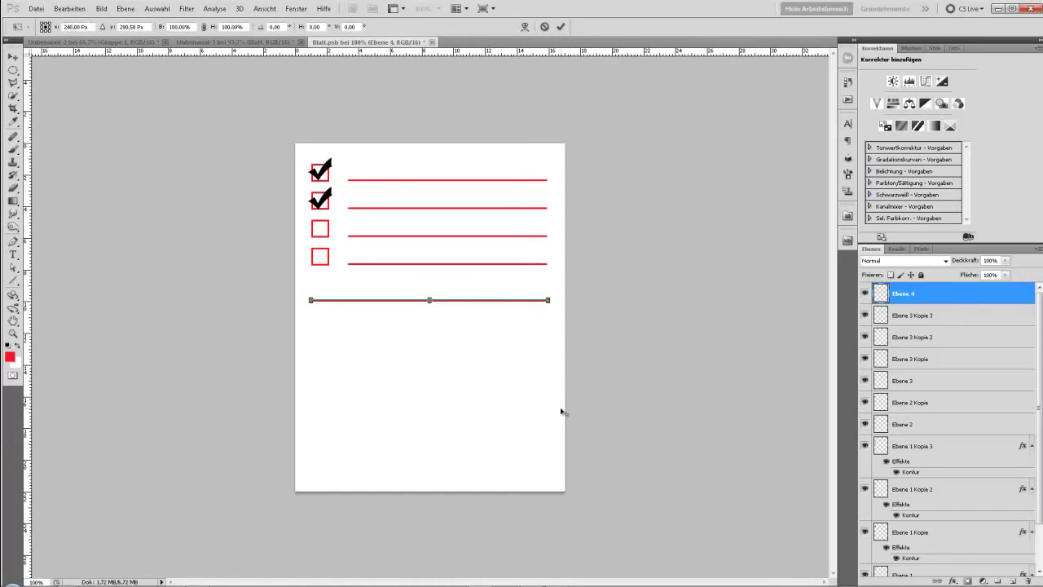
pyautogui.hotkey('alt', 'shift', 'Down')
pyautogui.hotkey('shift', 'Down')
pyautogui.hotkey('shift', 'Down')
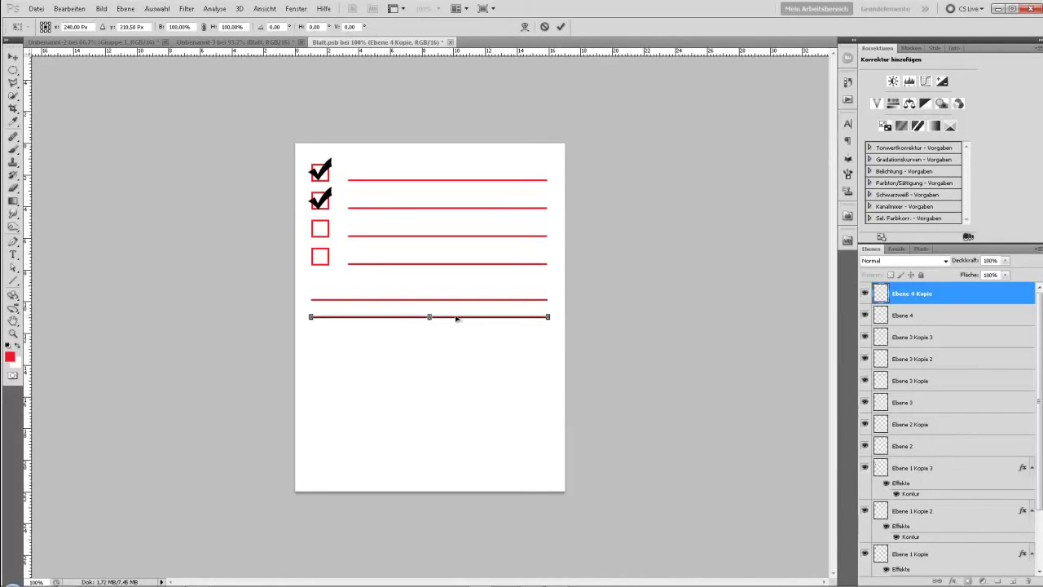
pyautogui.press('Return')
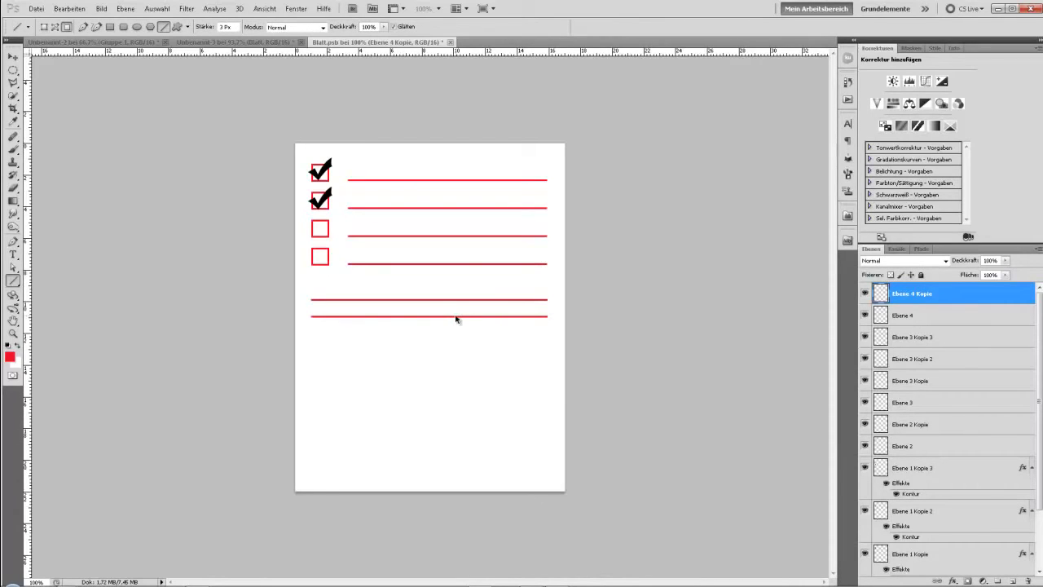
# Repeat the duplicating transform nine times to fill the lower part of the sheet with eleven ruled lines
pyautogui.hotkey('ctrl', 'alt', 'shift', 't')
pyautogui.hotkey('ctrl', 'alt', 'shift', 't')
pyautogui.hotkey('ctrl', 'alt', 'shift', 't')
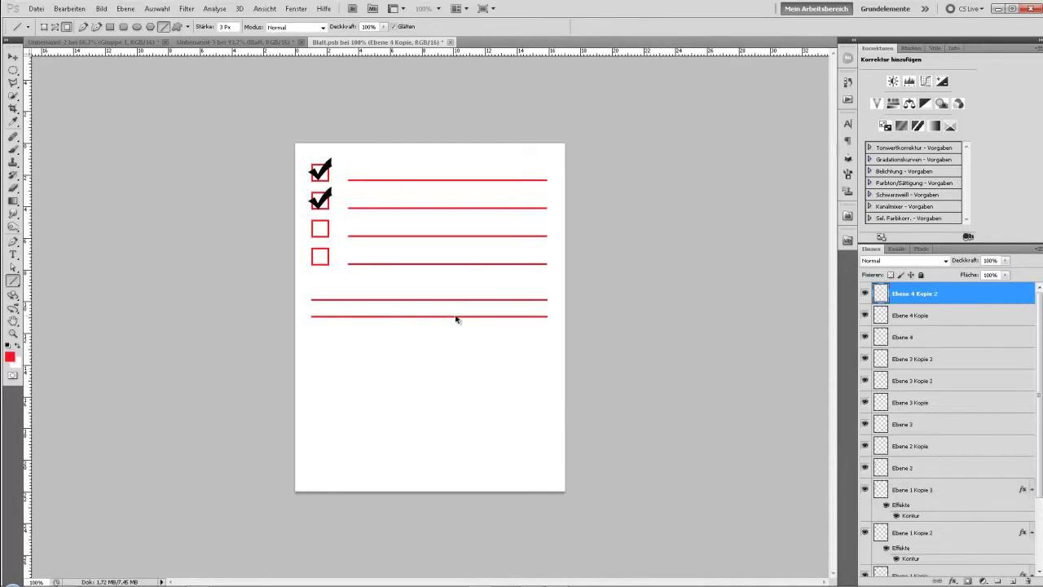
pyautogui.hotkey('ctrl', 'alt', 'shift', 't')
pyautogui.hotkey('ctrl', 'alt', 'shift', 't')
pyautogui.hotkey('ctrl', 'alt', 'shift', 't')
pyautogui.hotkey('ctrl', 'alt', 'shift', 't')
pyautogui.hotkey('ctrl', 'alt', 'shift', 't')
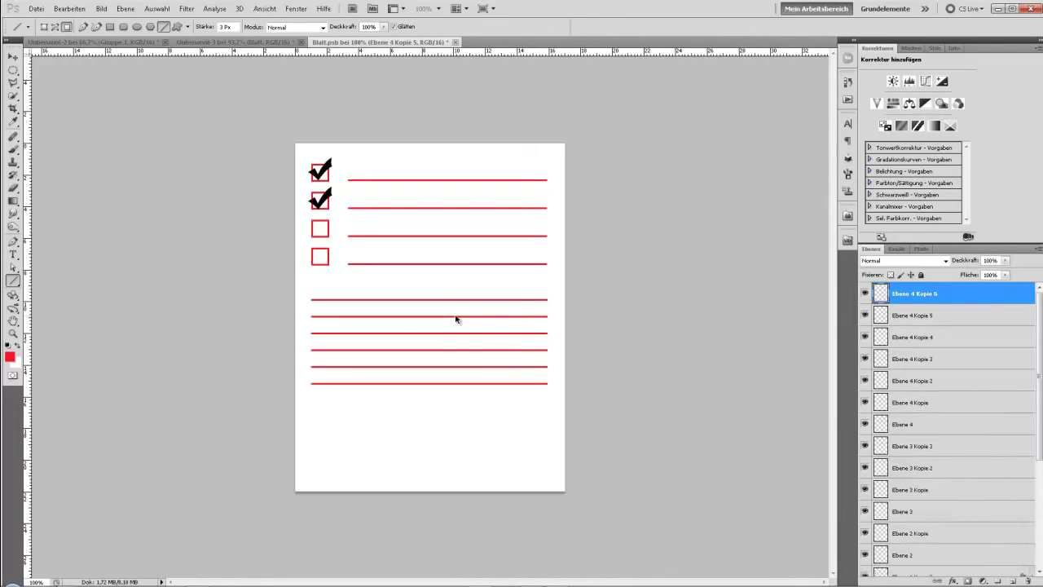
pyautogui.hotkey('ctrl', 'alt', 'shift', 't')
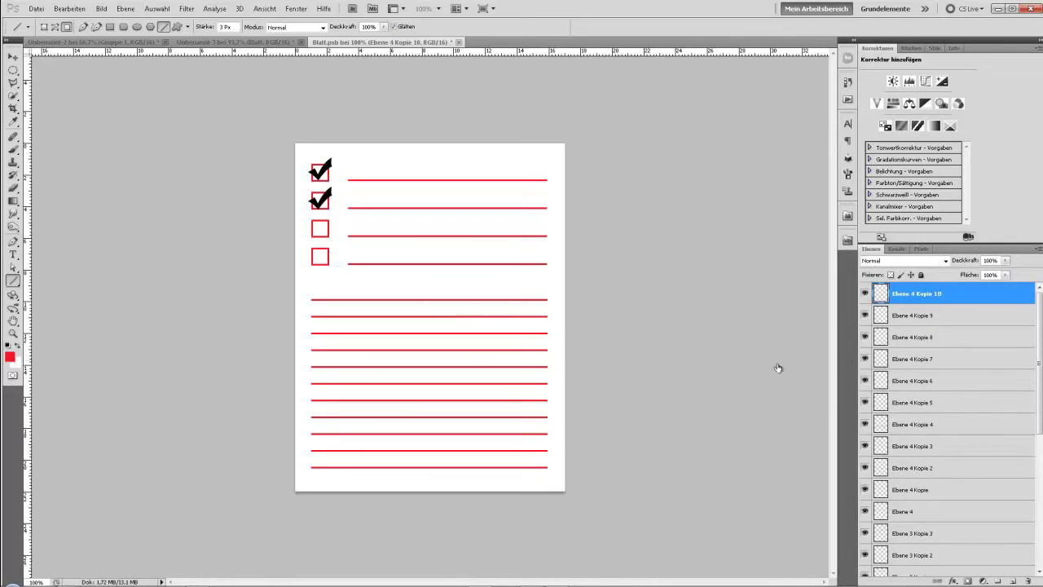
# Merge the layers of all eleven lower ruled lines into one layer and check it by toggling its visibility
pyautogui.scroll(-1, 959, 452)
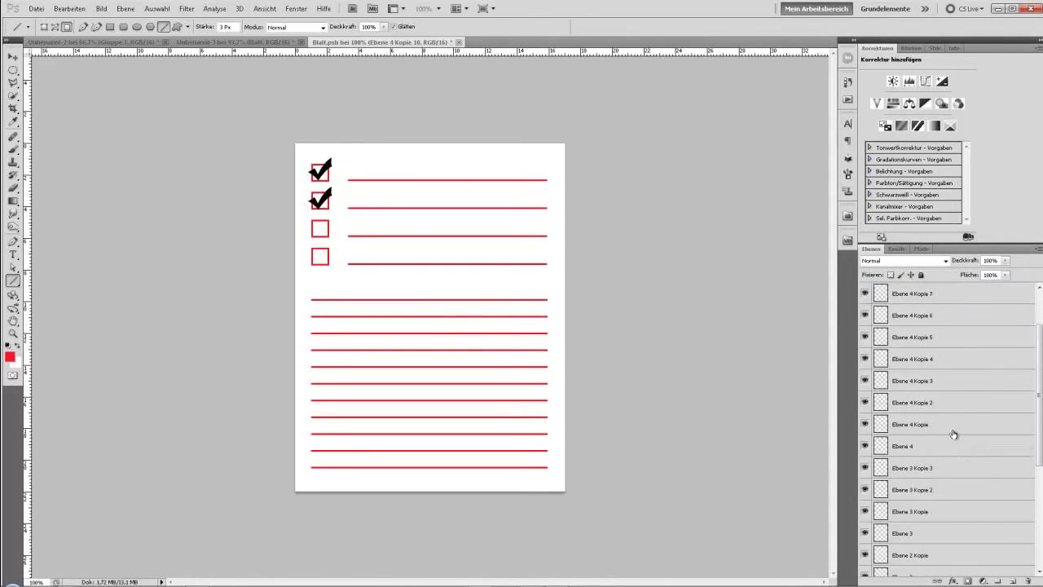
pyautogui.click(865, 446)
pyautogui.click(866, 447)
pyautogui.keyDown('shift'); pyautogui.click(930, 449); pyautogui.keyUp('shift')
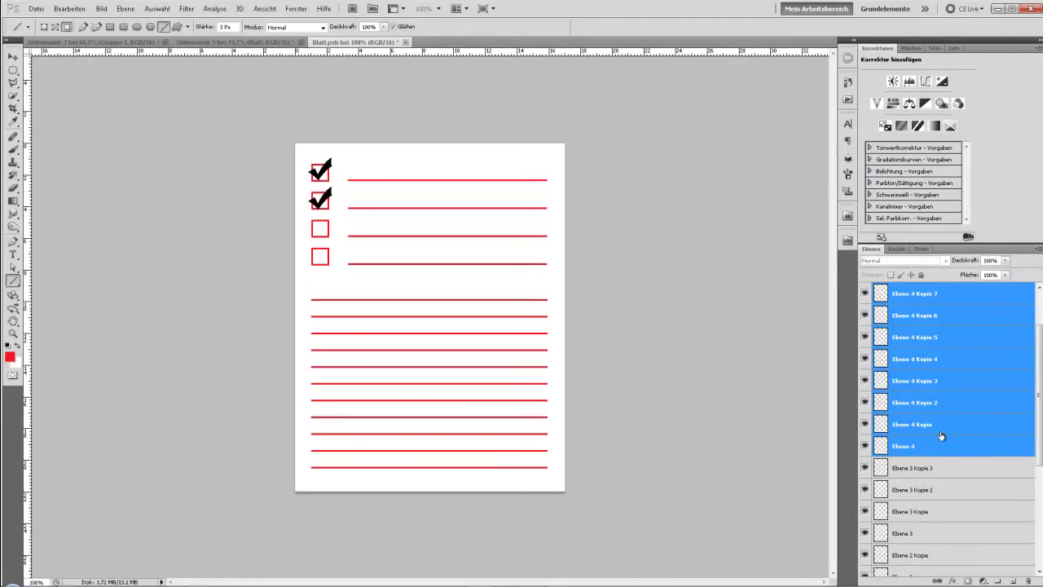
pyautogui.hotkey('ctrl', 'e')
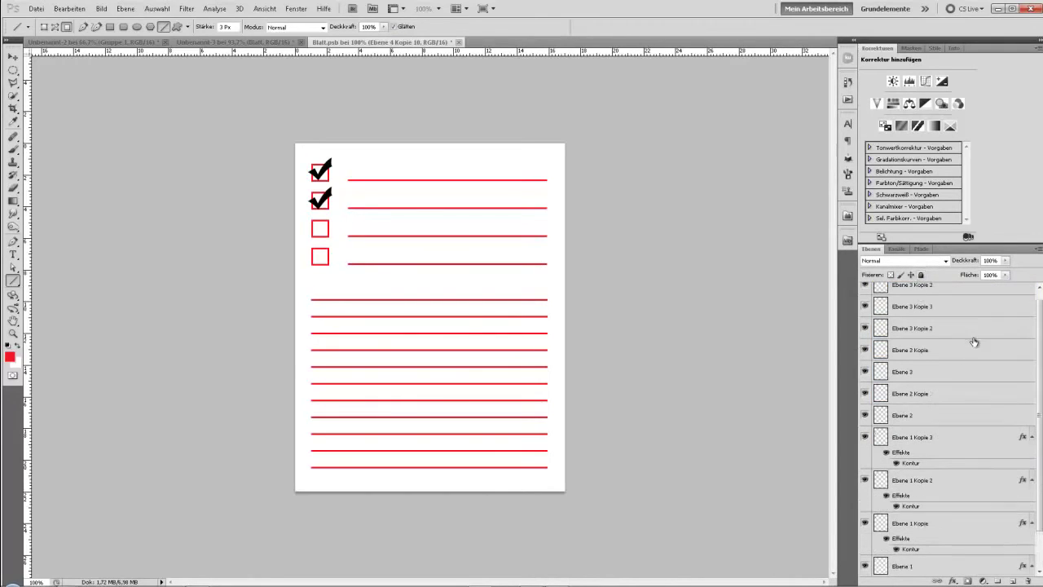
pyautogui.click(864, 294)
pyautogui.click(865, 294)
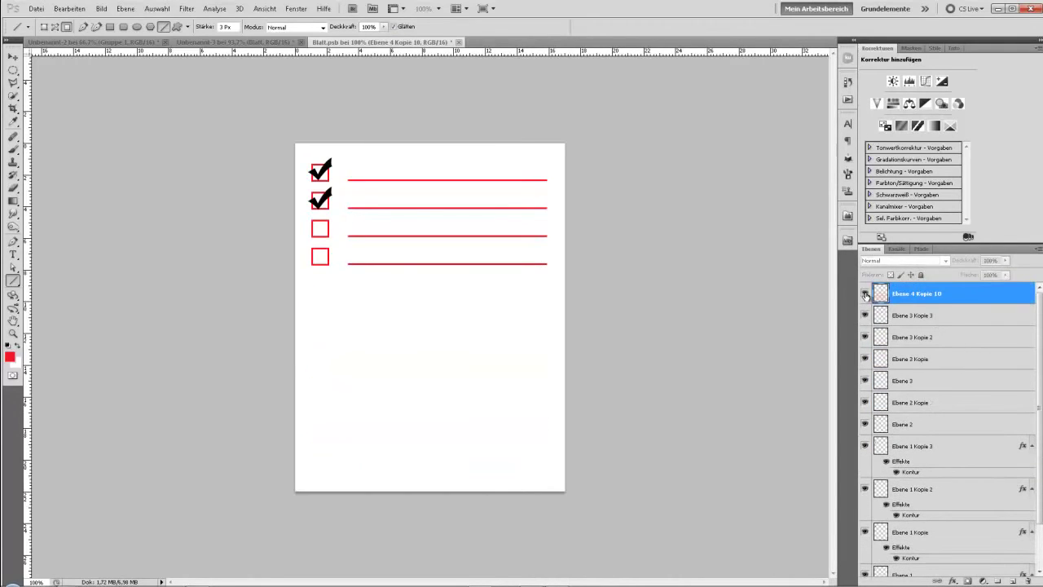
# Merge the checklist lines, checkmarks and checkboxes into a single layer and check it by toggling its visibility
pyautogui.click(921, 317)
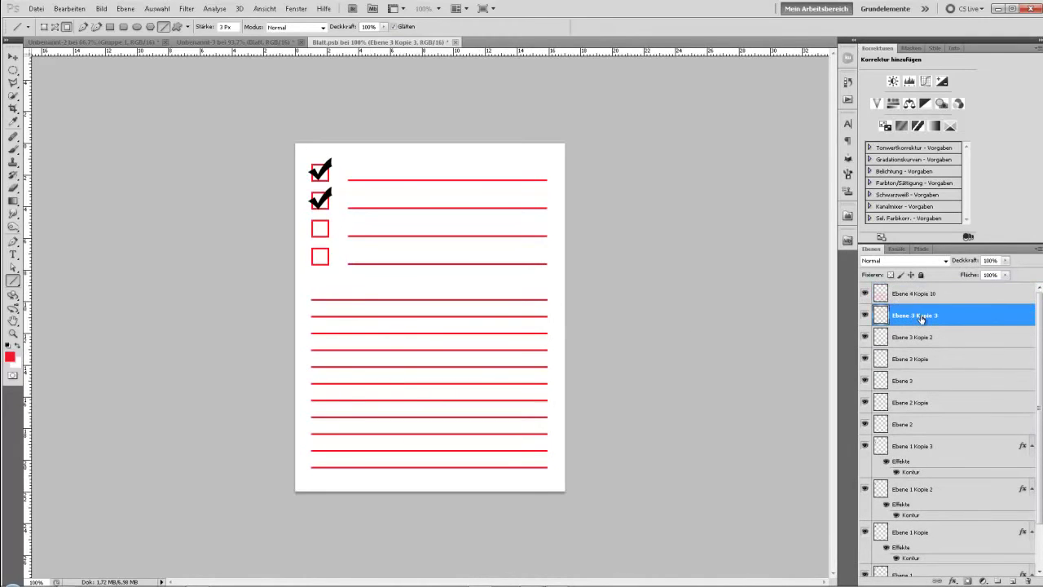
pyautogui.keyDown('shift'); pyautogui.click(921, 425); pyautogui.keyUp('shift')
pyautogui.hotkey('ctrl', 'e')
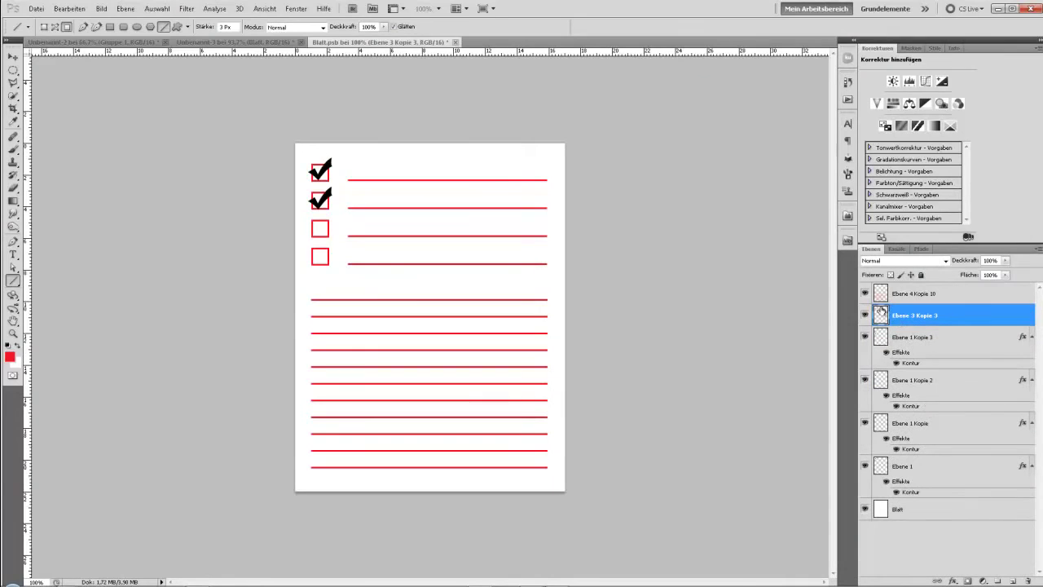
pyautogui.click(866, 316)
pyautogui.click(866, 316)
pyautogui.keyDown('shift'); pyautogui.click(917, 468); pyautogui.keyUp('shift')
pyautogui.hotkey('ctrl', 'e')
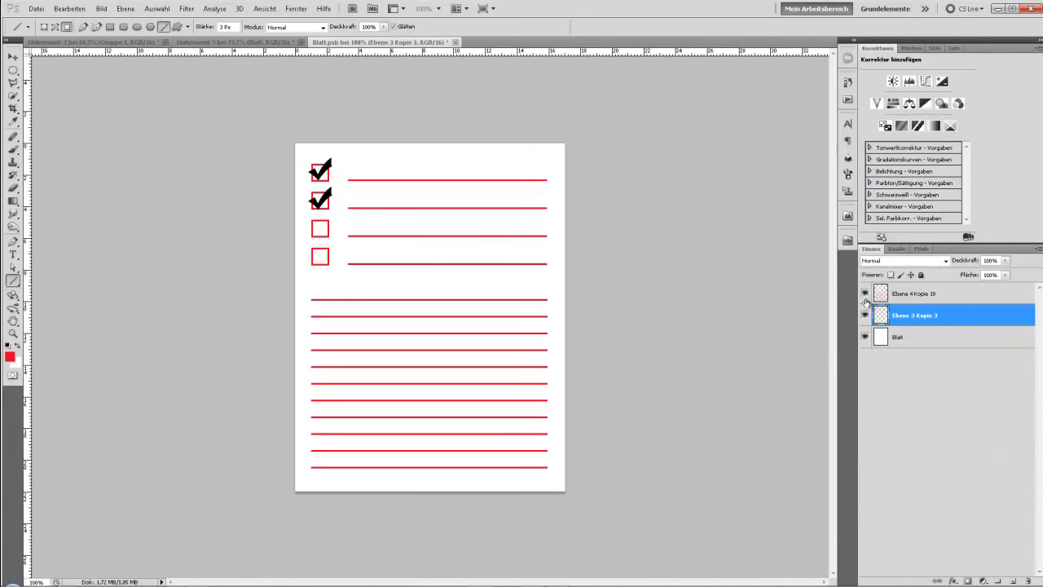
pyautogui.click(865, 315)
pyautogui.click(865, 315)
# Draw a white vertical line on a new top layer across all lower ruled lines, level with the checkboxes' right edge
pyautogui.click(893, 300)
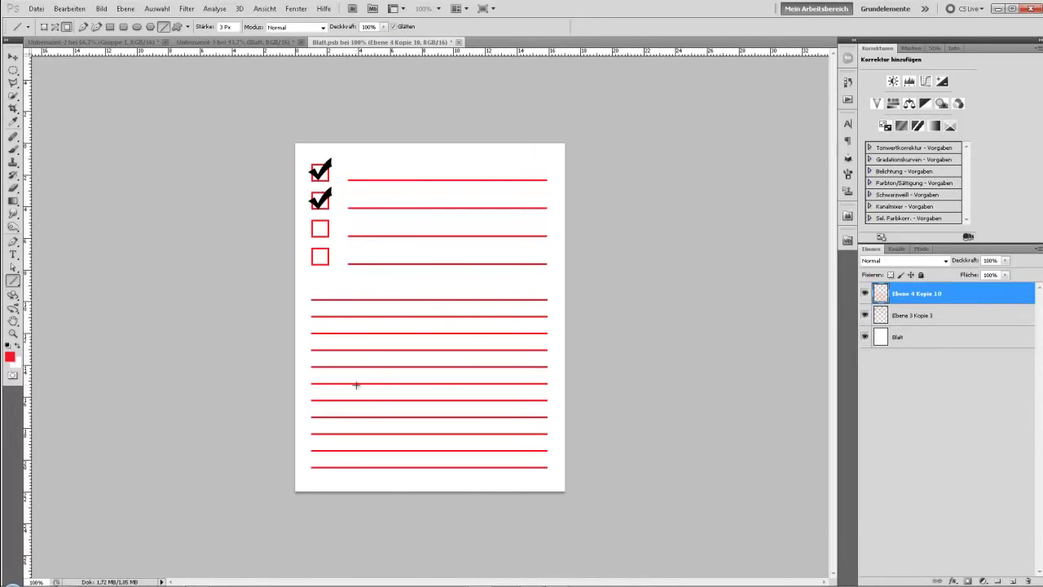
pyautogui.click(18, 348)
pyautogui.click(1014, 581)
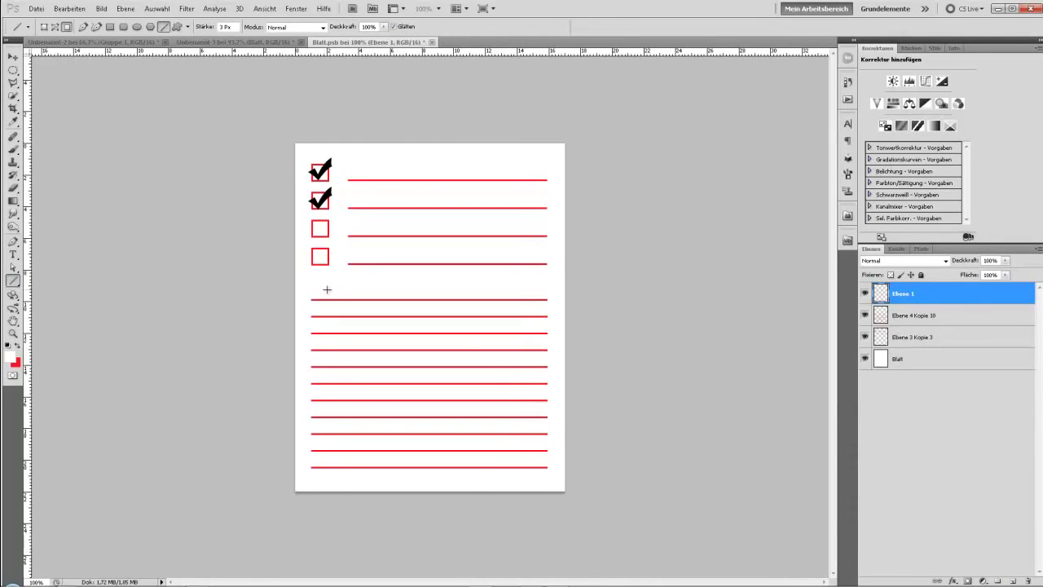
pyautogui.moveTo(329, 289); pyautogui.dragTo(330, 481)
# Duplicate the white vertical line with a transform 32 px to the right
pyautogui.hotkey('ctrl', 't')
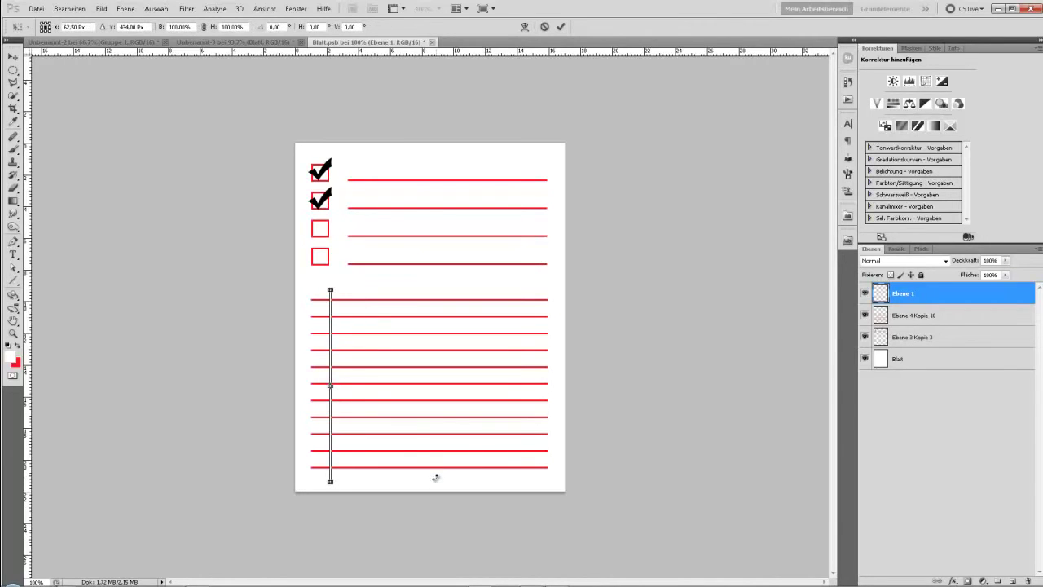
pyautogui.hotkey('alt', 'shift', 'Right')
pyautogui.hotkey('shift', 'Right')
pyautogui.hotkey('shift', 'Right')
pyautogui.hotkey('shift', 'Right')
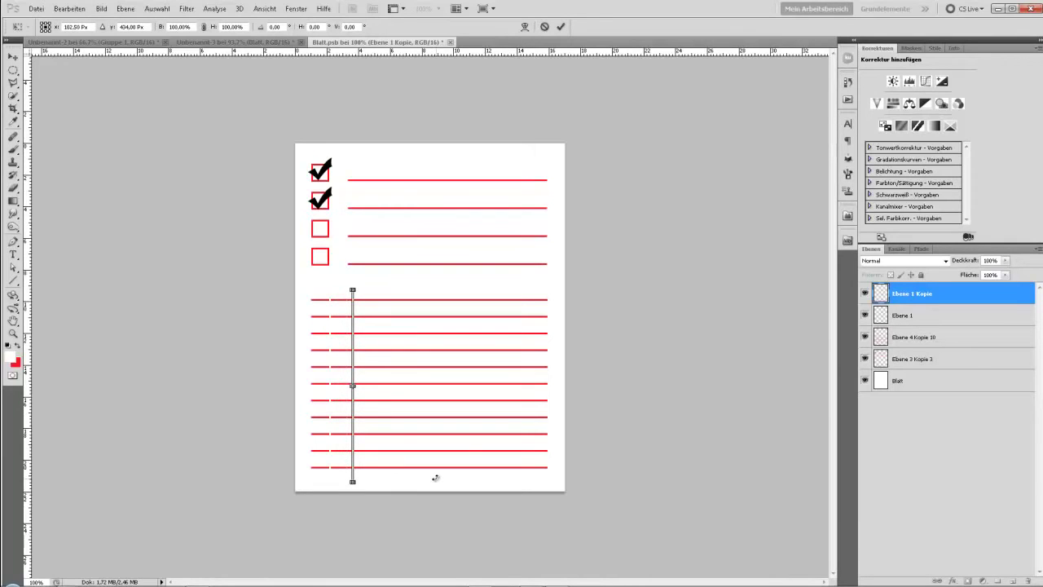
pyautogui.hotkey('shift', 'Left')
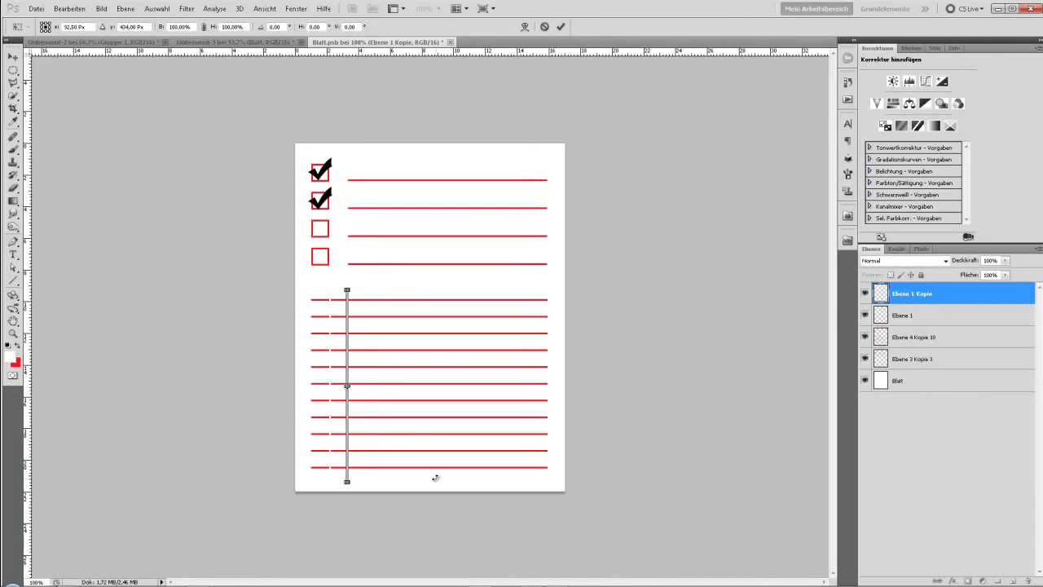
pyautogui.press('Right')
pyautogui.press('Left')
pyautogui.press('Right')
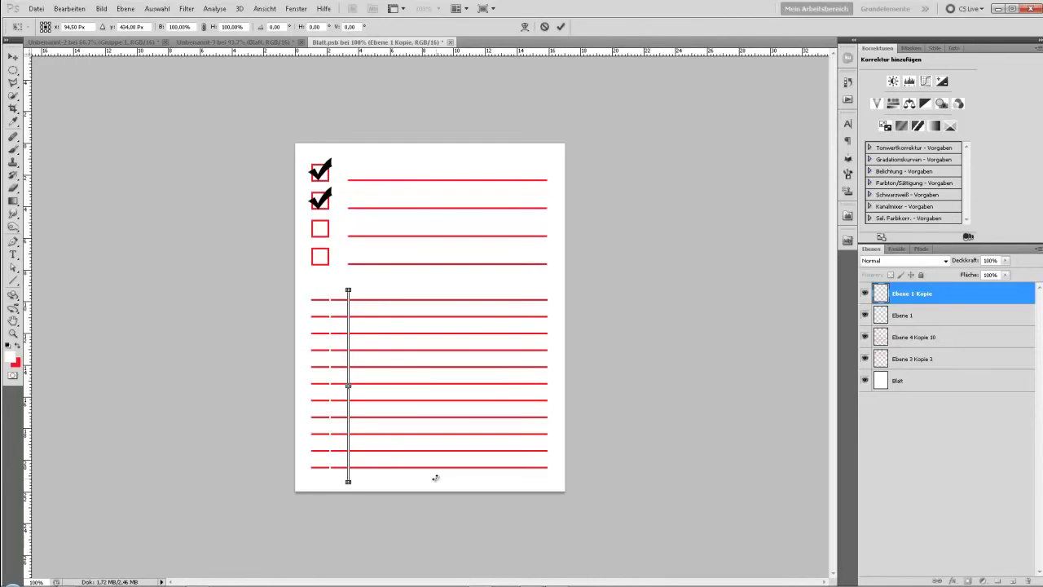
pyautogui.press('u')
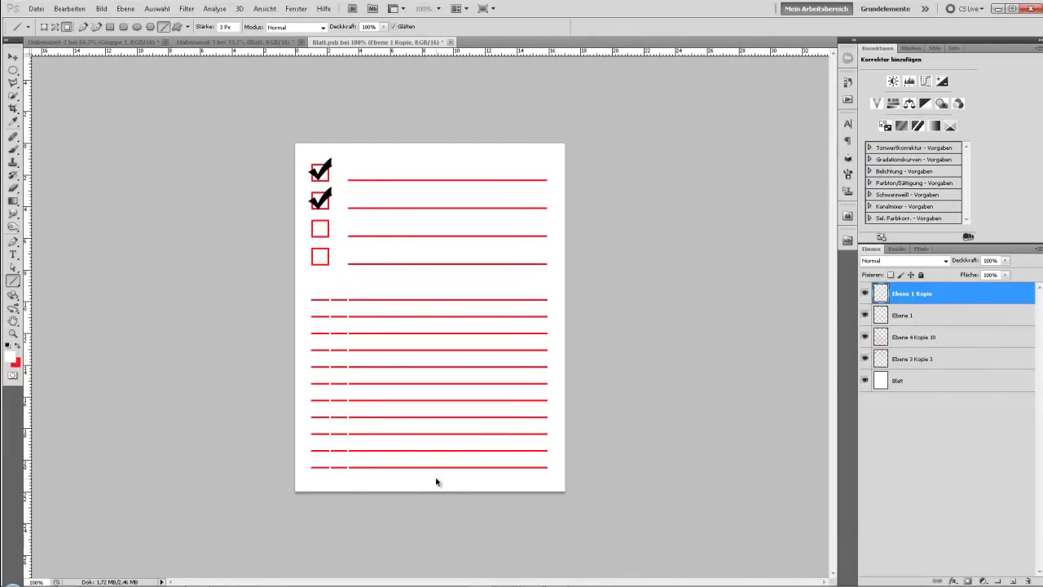
# Repeat the duplicating transform ten times so white vertical lines split the lower ruled lines into dashes across their full width
pyautogui.hotkey('ctrl', 'alt', 'shift', 't')
pyautogui.hotkey('ctrl', 'alt', 'shift', 't')
pyautogui.hotkey('ctrl', 'alt', 'shift', 't')
pyautogui.hotkey('ctrl', 'alt', 'shift', 't')
pyautogui.hotkey('ctrl', 'alt', 'shift', 't')
pyautogui.hotkey('ctrl', 'alt', 'shift', 't')
pyautogui.hotkey('ctrl', 'alt', 'shift', 't')
pyautogui.hotkey('ctrl', 'alt', 'shift', 't')
pyautogui.hotkey('ctrl', 'alt', 'shift', 't')
pyautogui.hotkey('ctrl', 'alt', 'shift', 't')
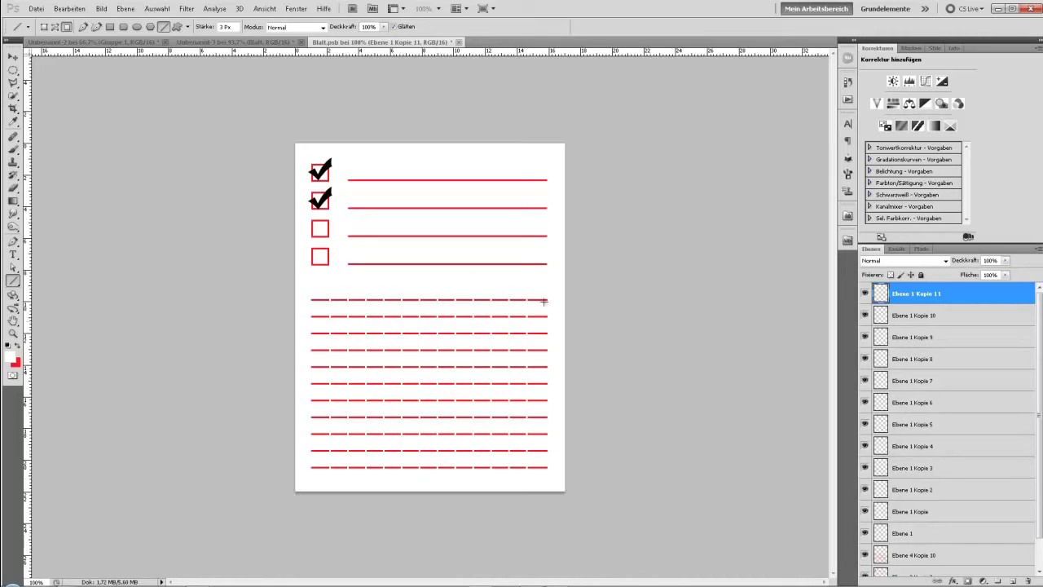
# Merge all white vertical line layers with the lower red lines layer and check the result by toggling its visibility
pyautogui.scroll(-1, 994, 382)
pyautogui.scroll(-1, 921, 386)
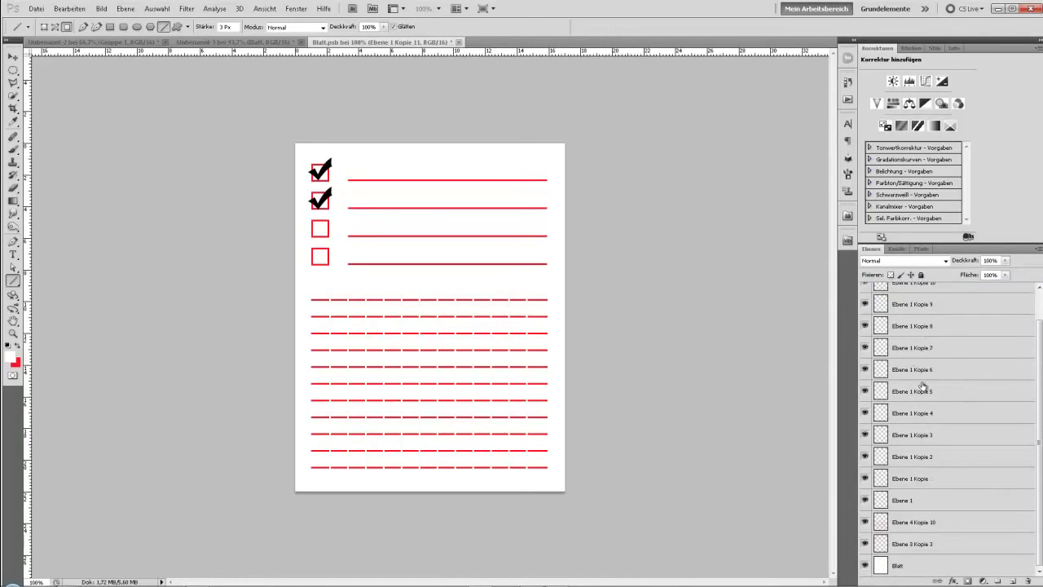
pyautogui.keyDown('shift'); pyautogui.click(915, 527); pyautogui.keyUp('shift')
pyautogui.hotkey('ctrl', 'e')
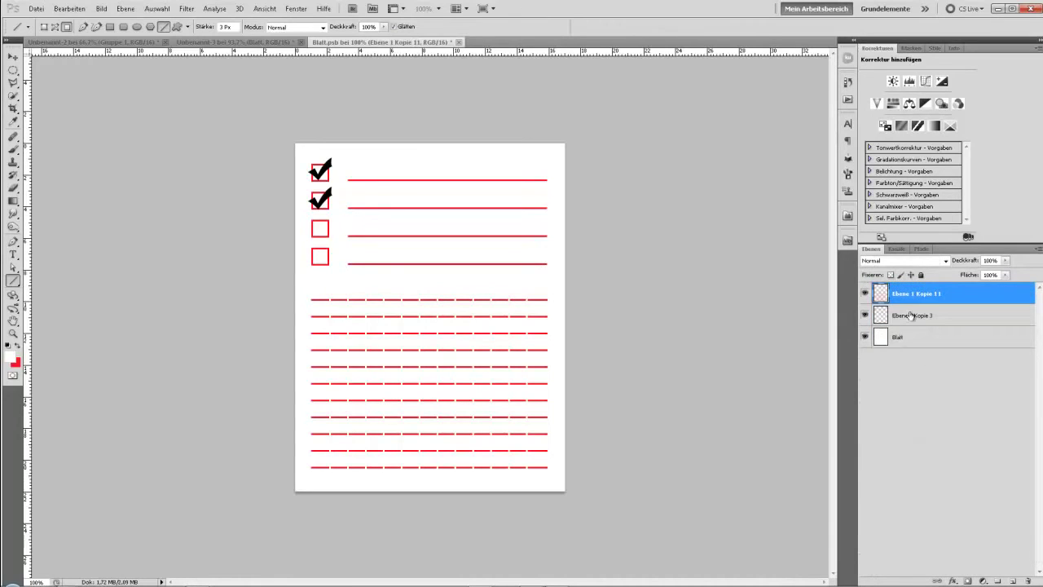
pyautogui.click(866, 295)
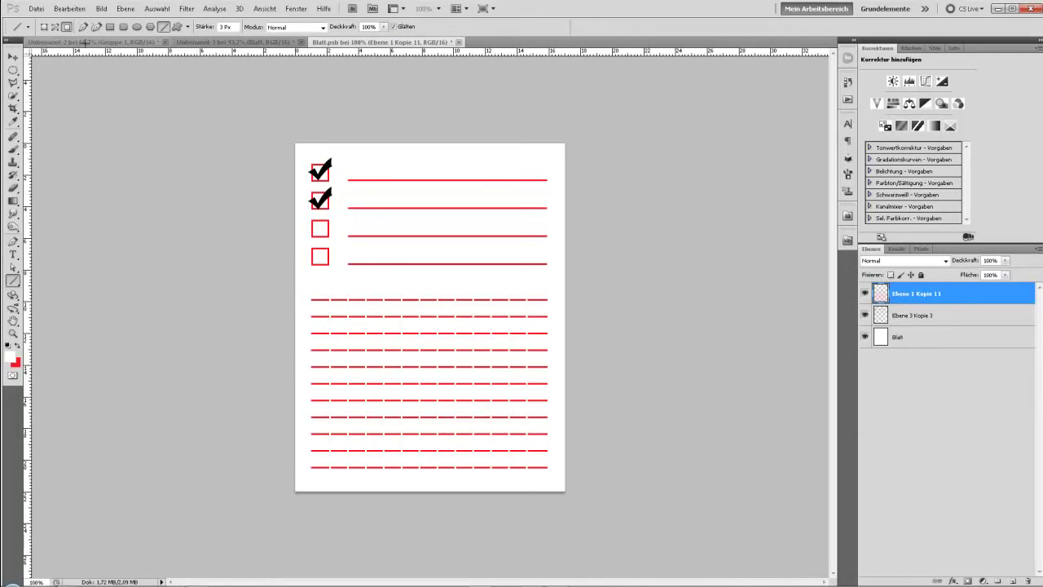
# Save the sheet contents file Blatt.psb and close it to update the curled sheet in the main document
pyautogui.click(35, 8)
pyautogui.click(65, 168)
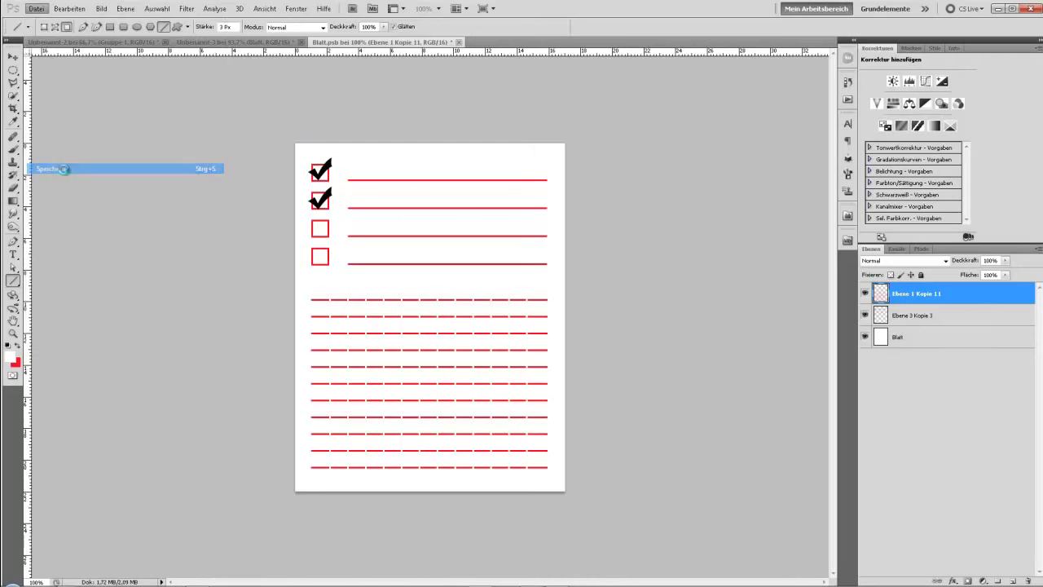
pyautogui.click(454, 42)
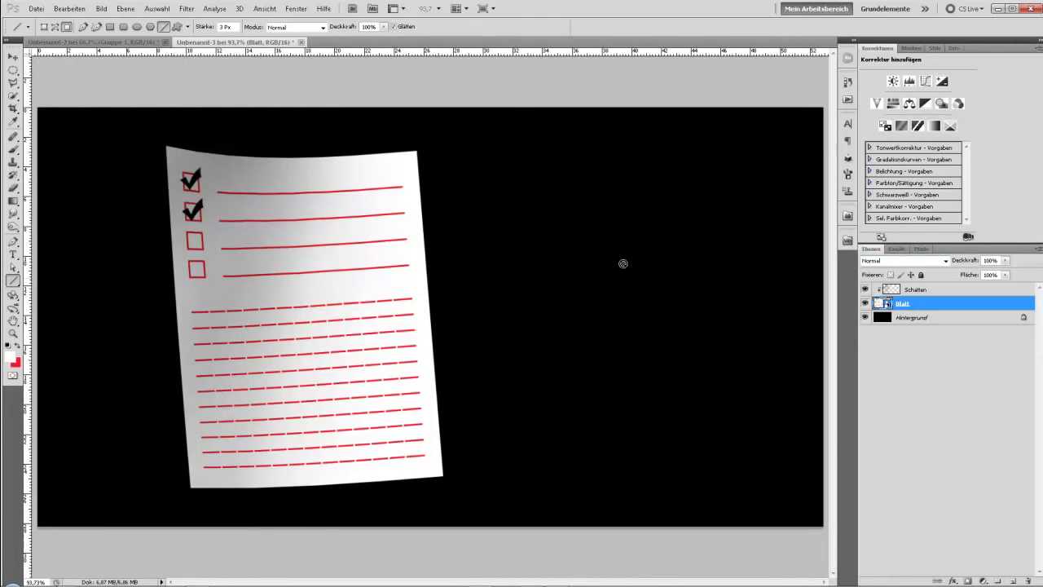
# Paint soft black shading over the sheet's right side and lower edge on the Schatten layer with a 250 px brush at 5% opacity
pyautogui.click(905, 290)
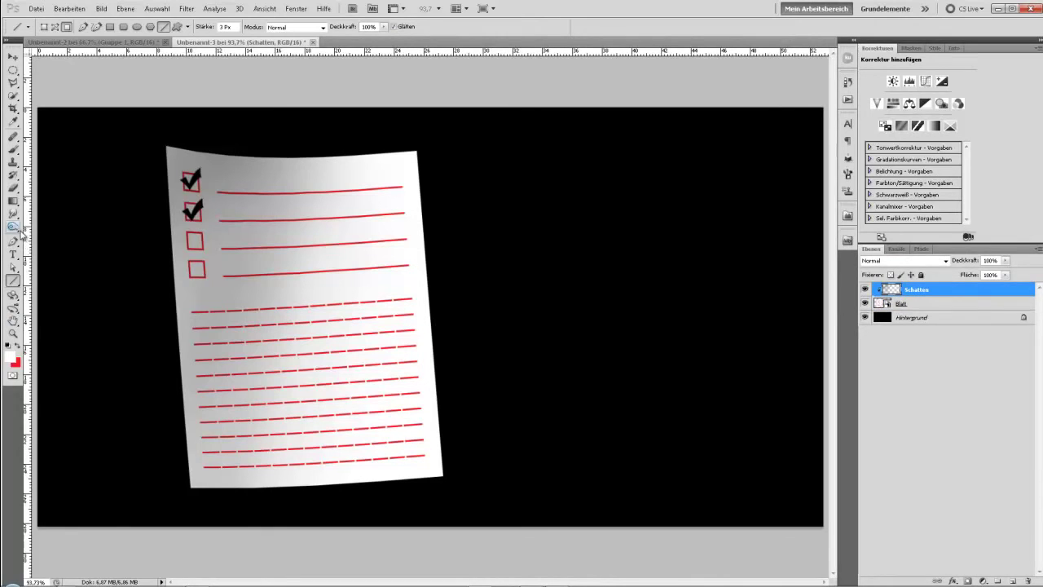
pyautogui.click(14, 151)
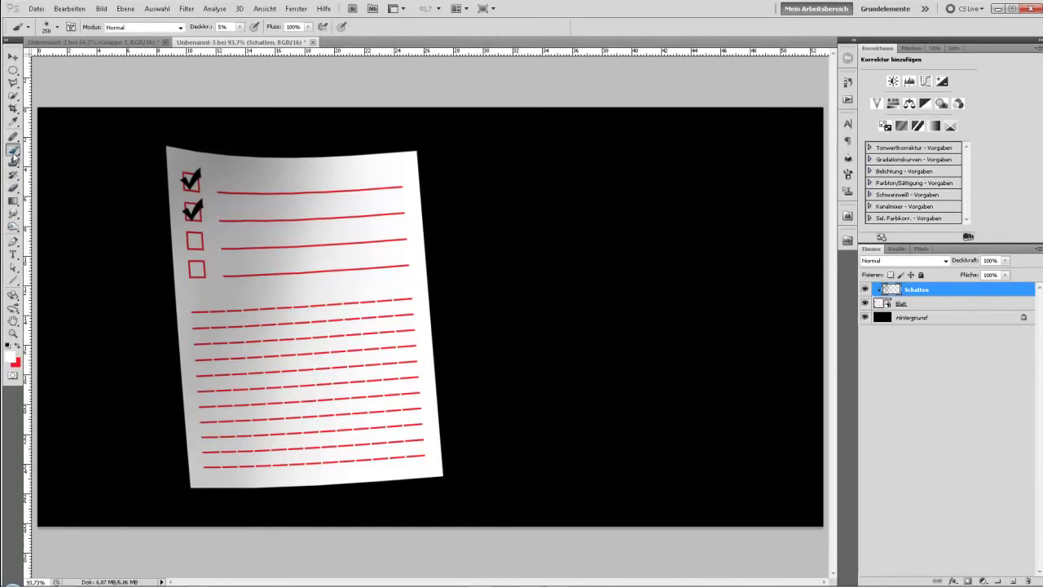
pyautogui.click(9, 345)
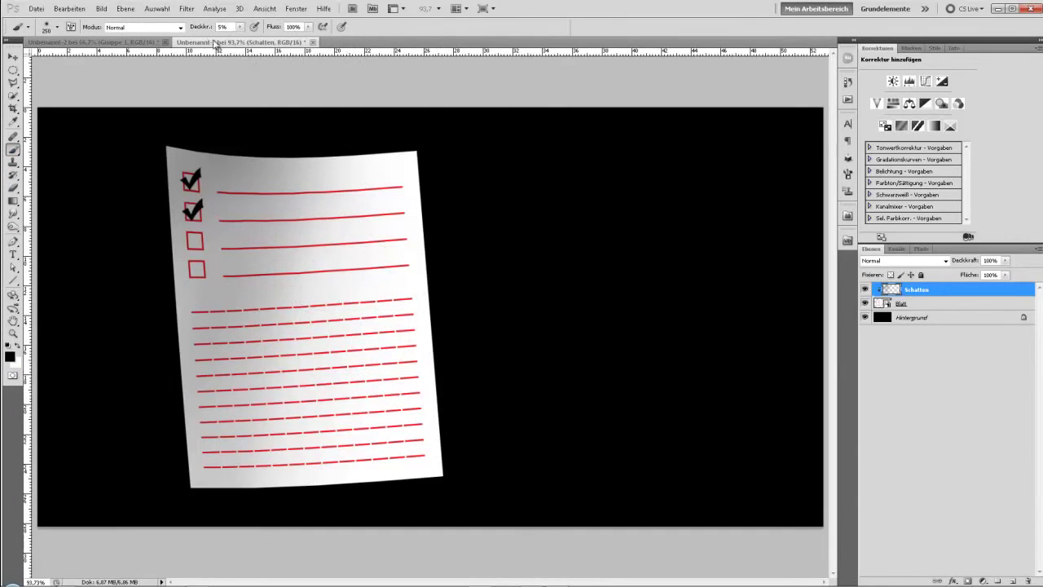
pyautogui.moveTo(412, 519); pyautogui.dragTo(495, 302)
pyautogui.moveTo(388, 545); pyautogui.dragTo(416, 408)
pyautogui.moveTo(392, 535); pyautogui.dragTo(546, 311)
pyautogui.moveTo(400, 513); pyautogui.dragTo(488, 230)
pyautogui.moveTo(361, 524)
pyautogui.mouseDown()
pyautogui.moveTo(431, 228)
pyautogui.moveTo(280, 547)
pyautogui.mouseUp()
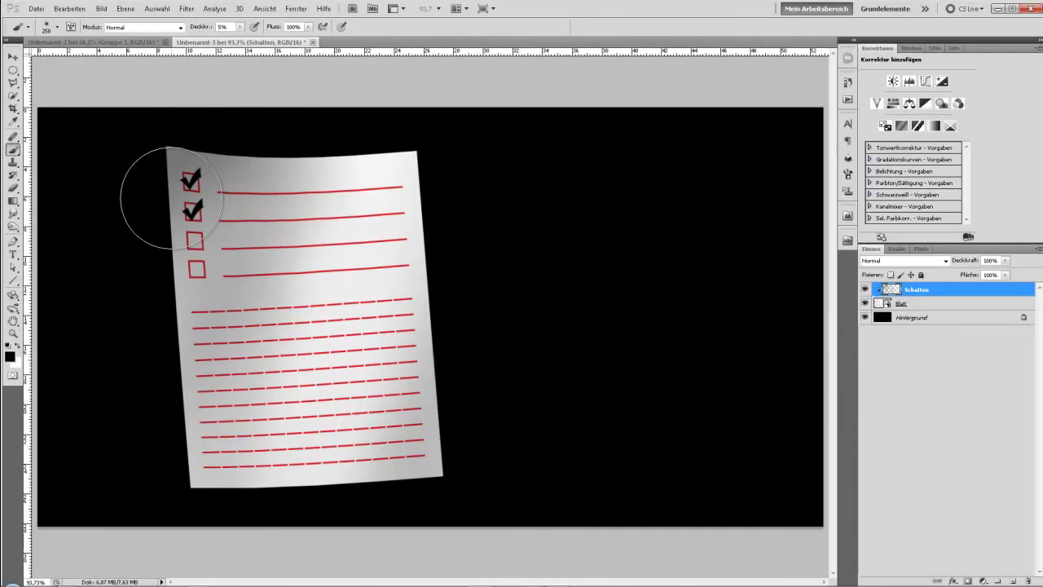
# Convert the Schatten and Blatt layers into one smart object and rename it Blatt
pyautogui.keyDown('shift'); pyautogui.click(919, 306); pyautogui.keyUp('shift')
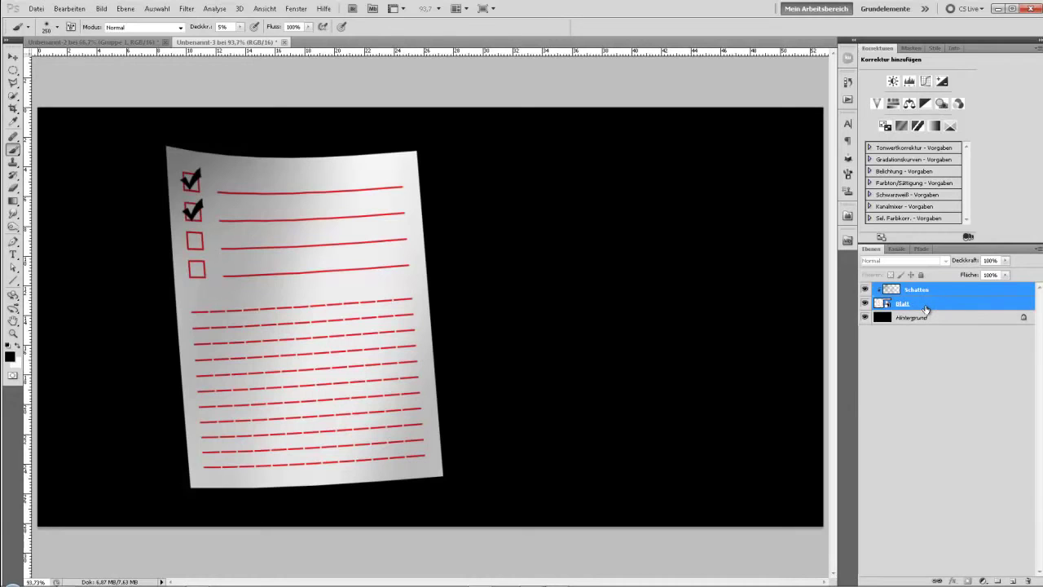
pyautogui.rightClick(933, 305)
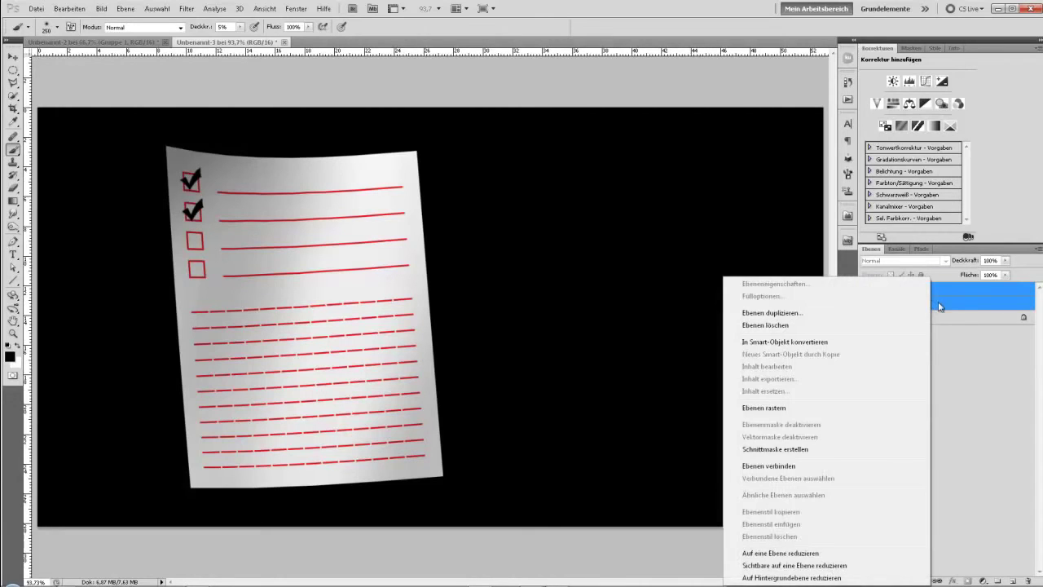
pyautogui.click(805, 343)
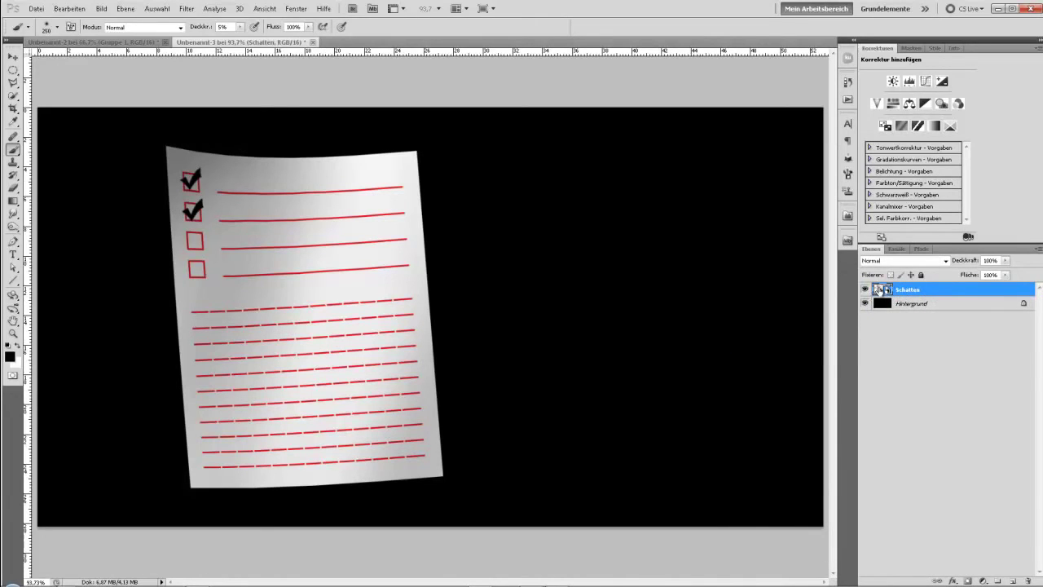
pyautogui.doubleClick(912, 292)
pyautogui.write('Blatt')
pyautogui.press('Return')
# Duplicate the Blatt smart object and rasterize the lower one
pyautogui.hotkey('ctrl', 'j')
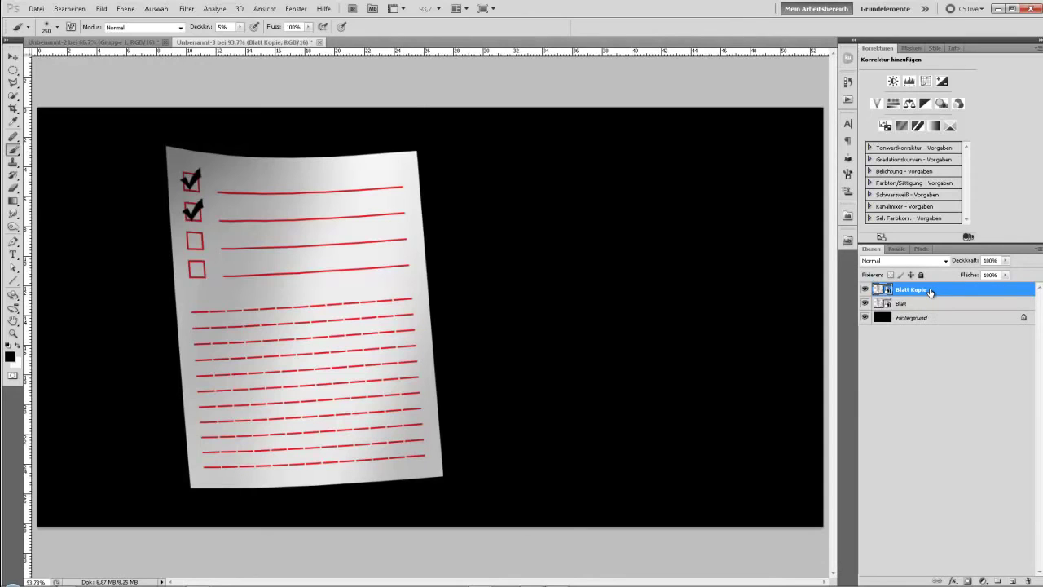
pyautogui.click(901, 306)
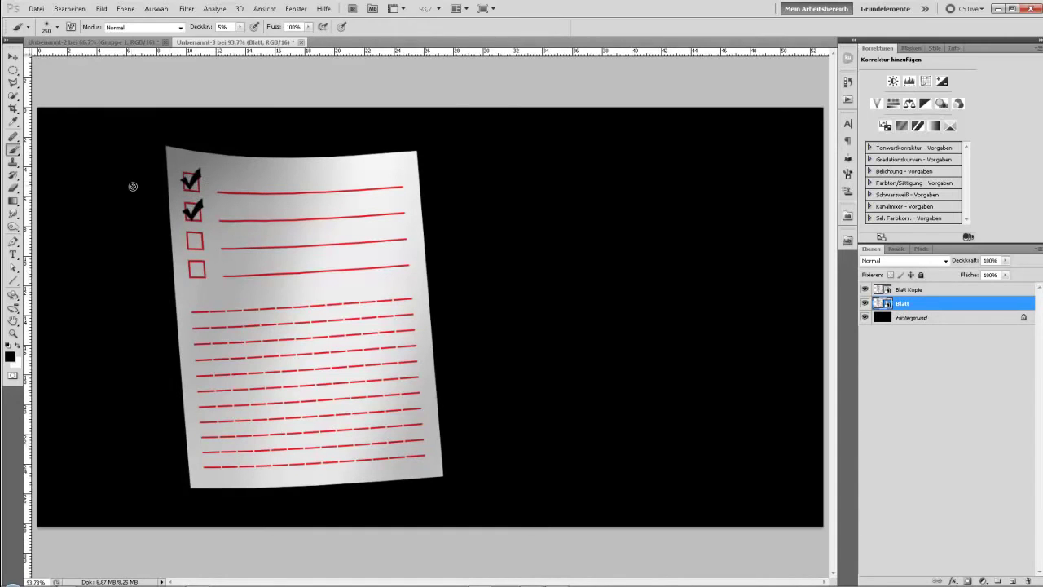
pyautogui.rightClick(917, 305)
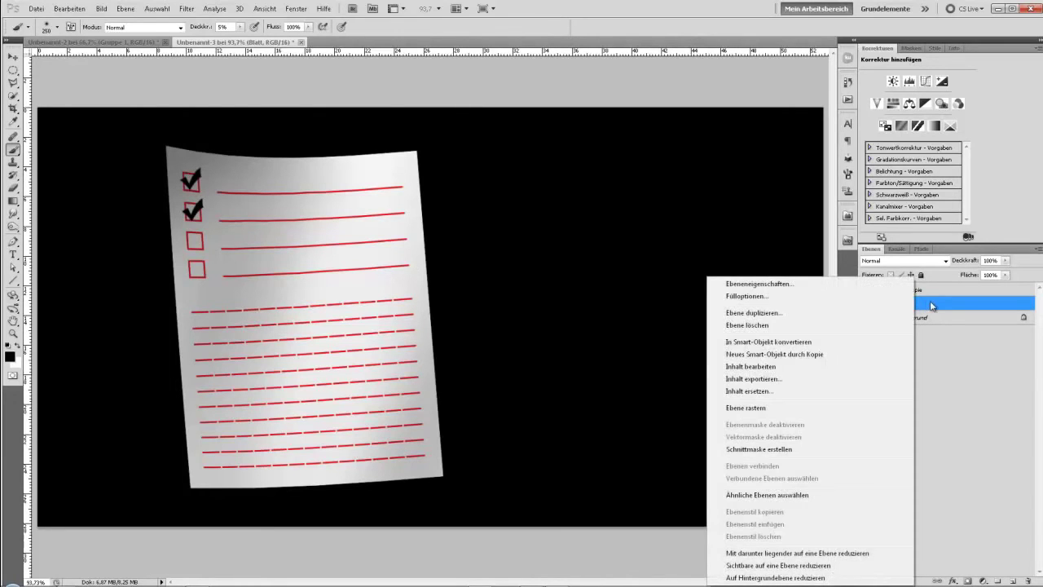
pyautogui.click(763, 408)
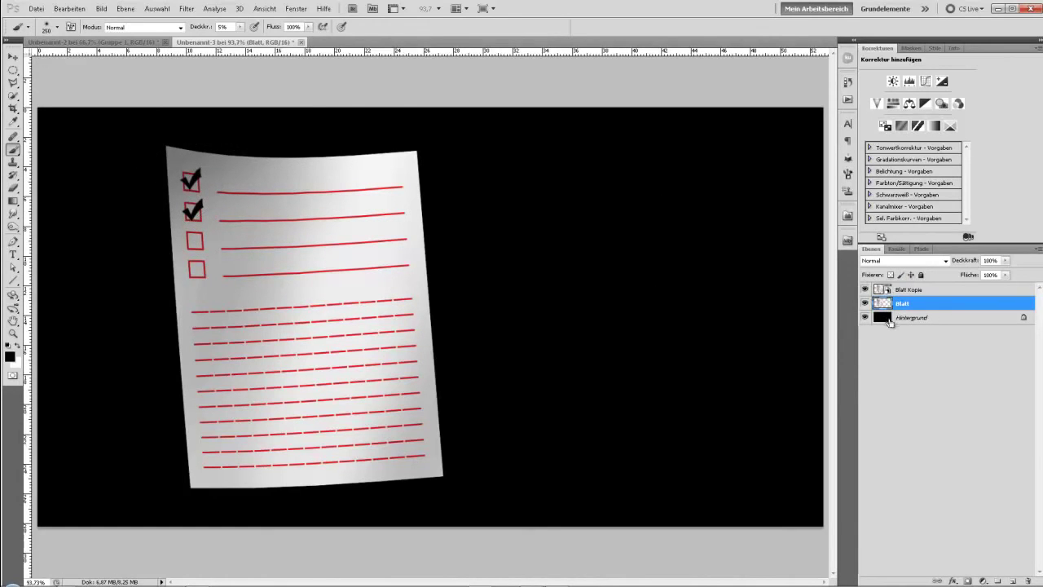
# Distort the rasterized Blatt layer, pulling its upper-left and lower-left corners slightly outward so it peeks out behind the front sheet
pyautogui.hotkey('ctrl', 't')
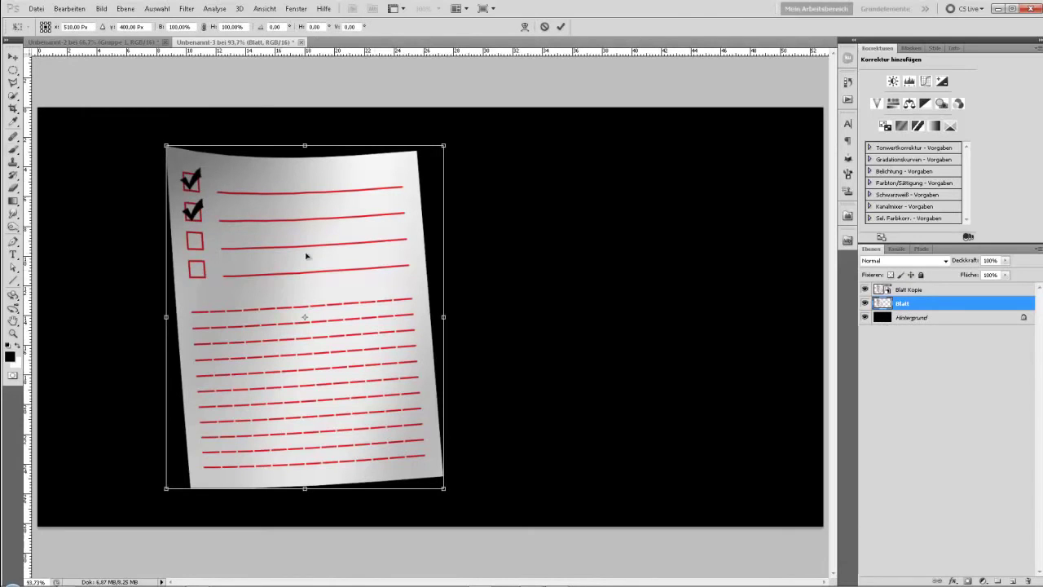
pyautogui.rightClick(224, 174)
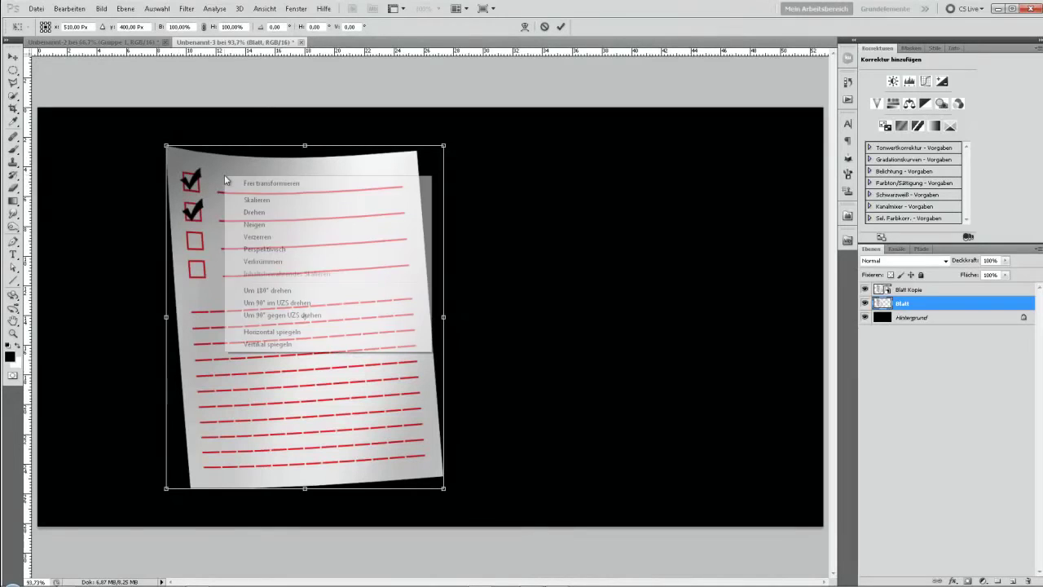
pyautogui.click(272, 238)
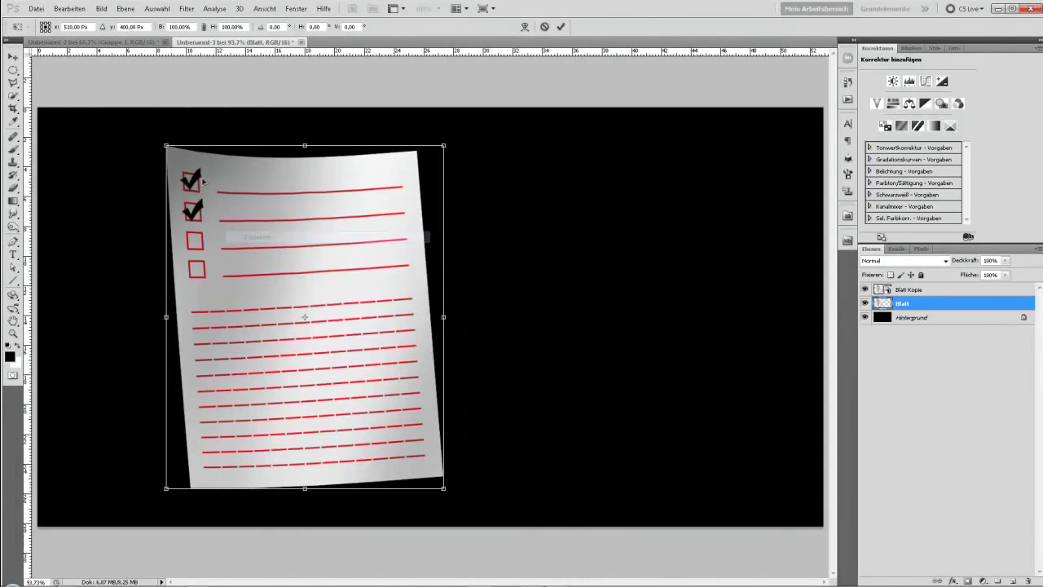
pyautogui.moveTo(166, 150); pyautogui.dragTo(161, 154)
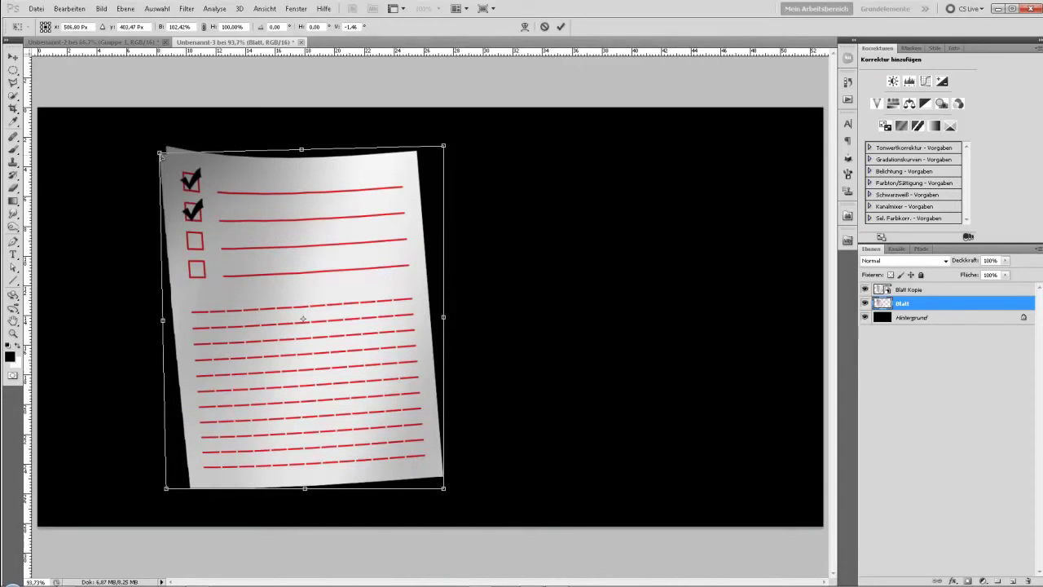
pyautogui.moveTo(161, 155); pyautogui.dragTo(159, 152)
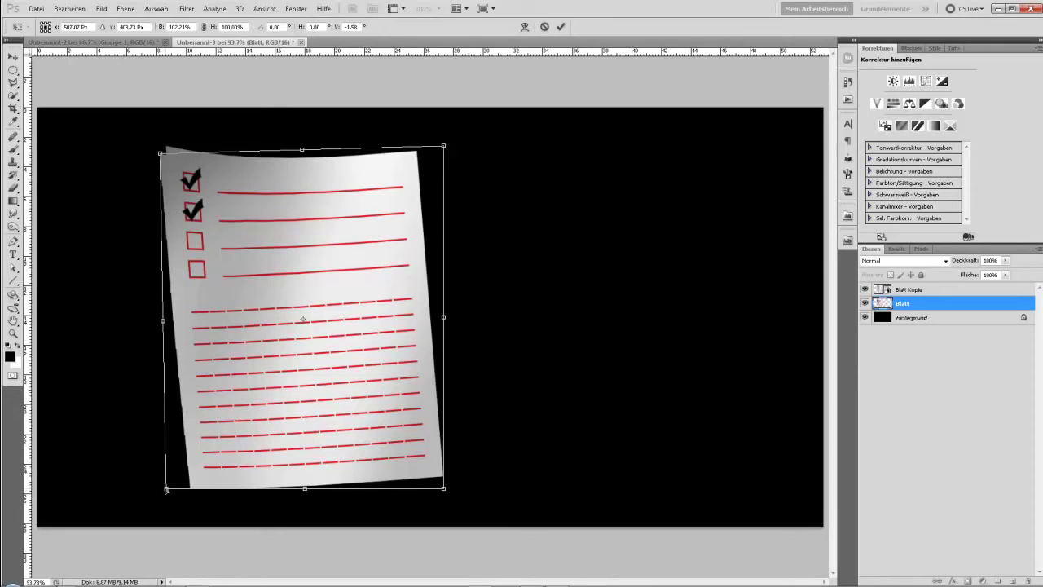
pyautogui.moveTo(165, 492); pyautogui.dragTo(160, 492)
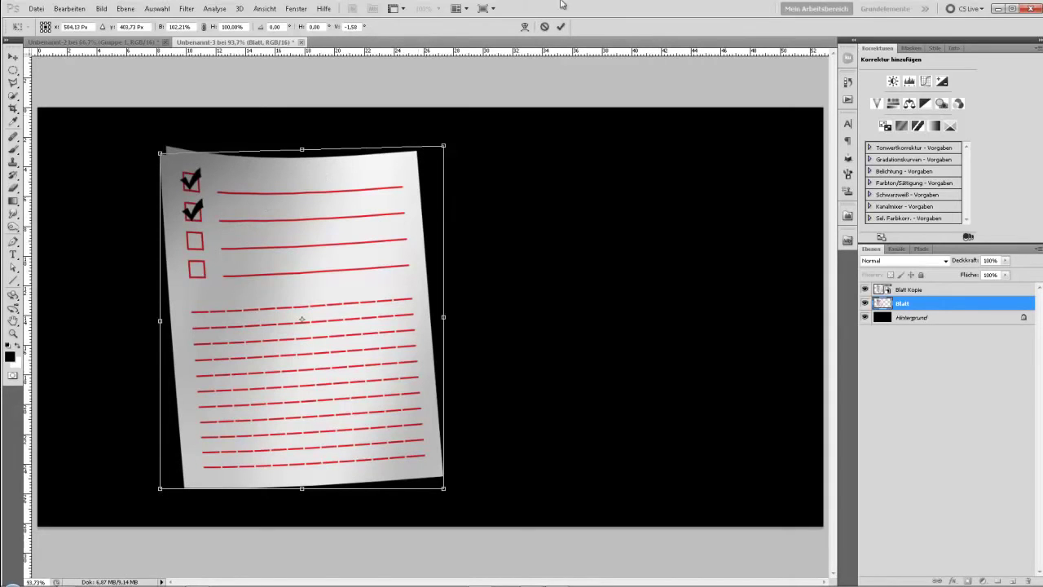
pyautogui.click(560, 26)
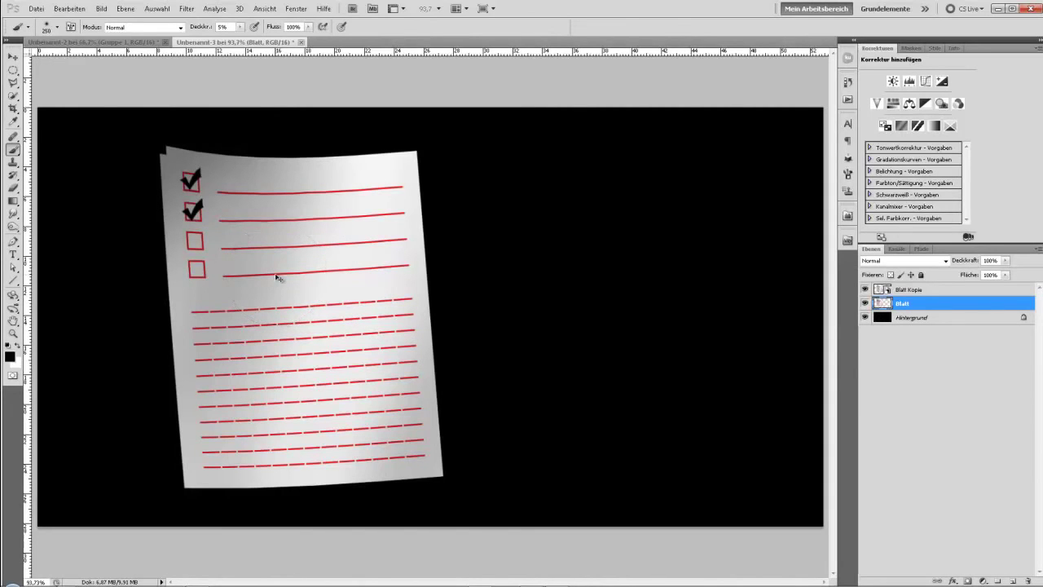
# Darken the rear sheet with Levels by lowering the midtone value to about 0.7
pyautogui.hotkey('ctrl', 'l')
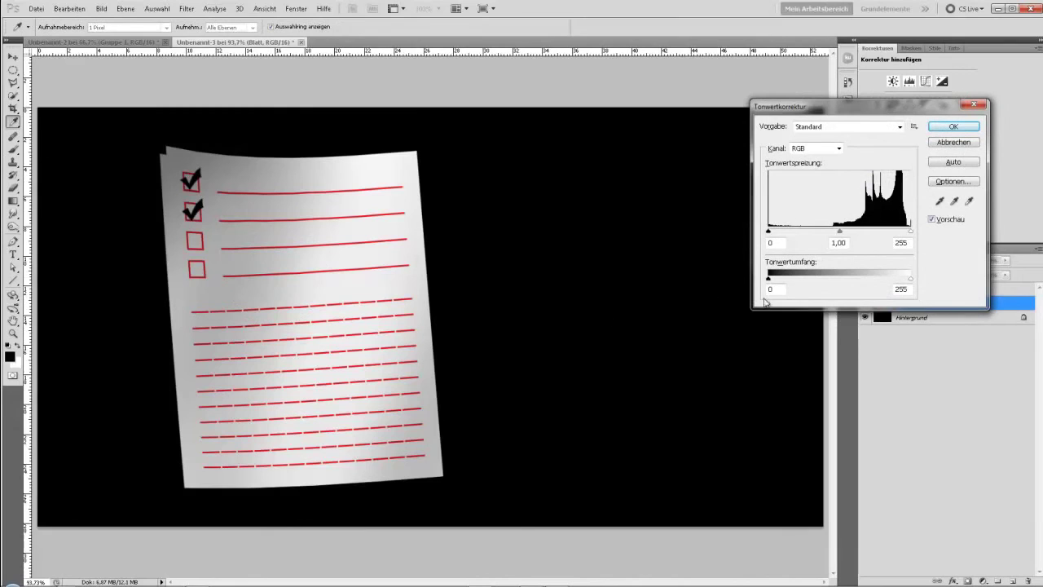
pyautogui.moveTo(840, 231)
pyautogui.mouseDown()
pyautogui.moveTo(830, 235)
pyautogui.moveTo(858, 236)
pyautogui.mouseUp()
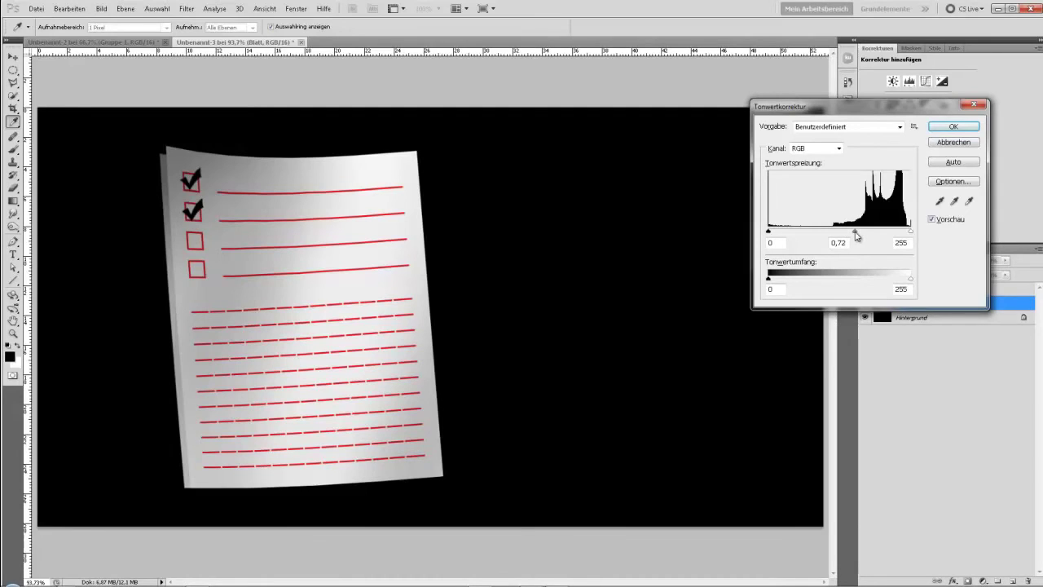
pyautogui.moveTo(858, 236); pyautogui.dragTo(859, 235)
pyautogui.click(953, 127)
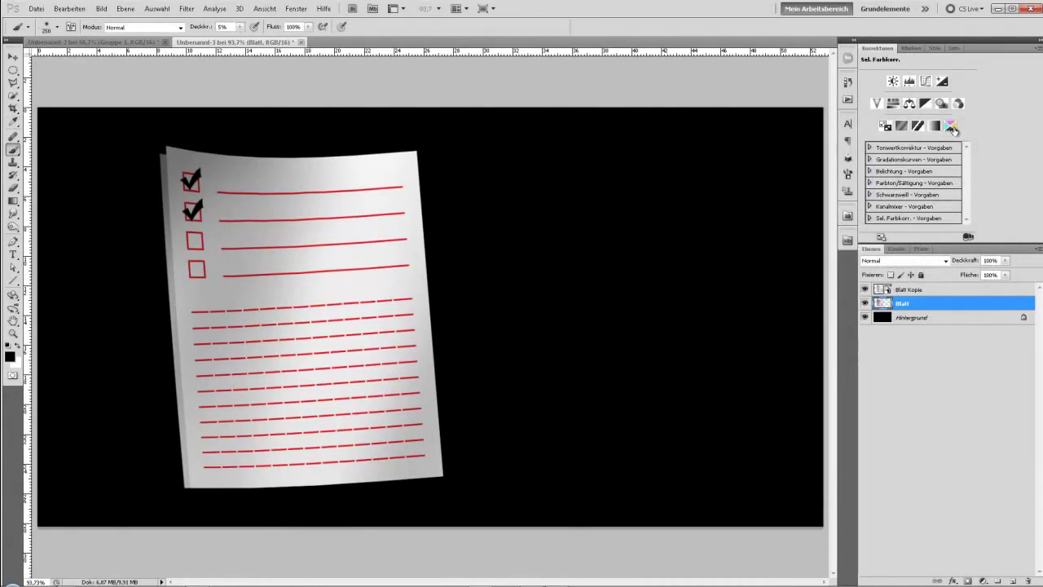
# Nudge the rear sheet a few pixels down with the Move tool so its lower edge shows beneath the front sheet
pyautogui.click(12, 57)
pyautogui.press('Down')
pyautogui.press('Down')
pyautogui.press('Down')
pyautogui.press('Down')
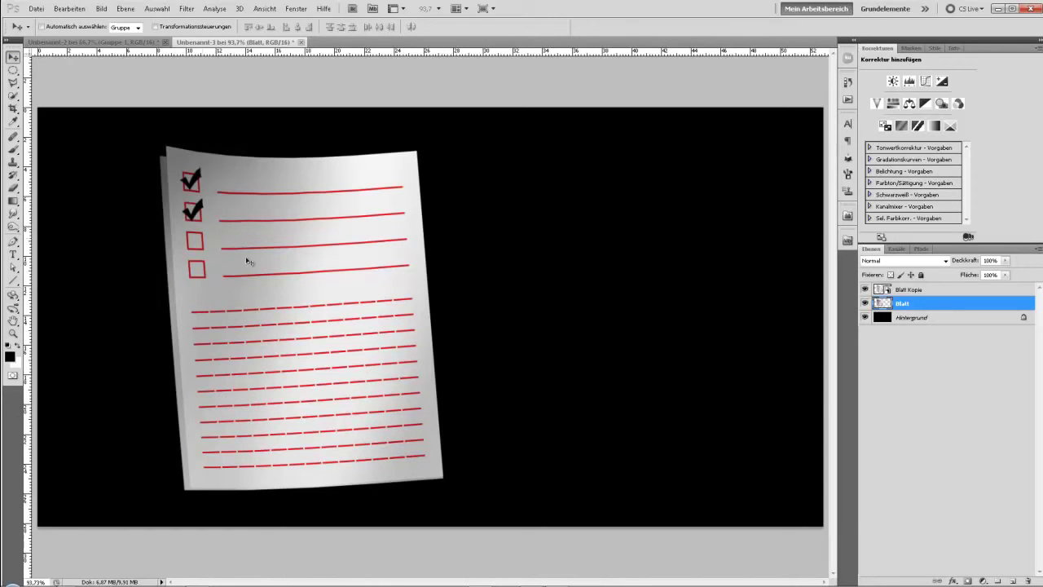
# Duplicate the rear sheet and distort the lower copy, shifting its left corners down and outward so a third sheet shows behind the others
pyautogui.hotkey('ctrl', 'j')
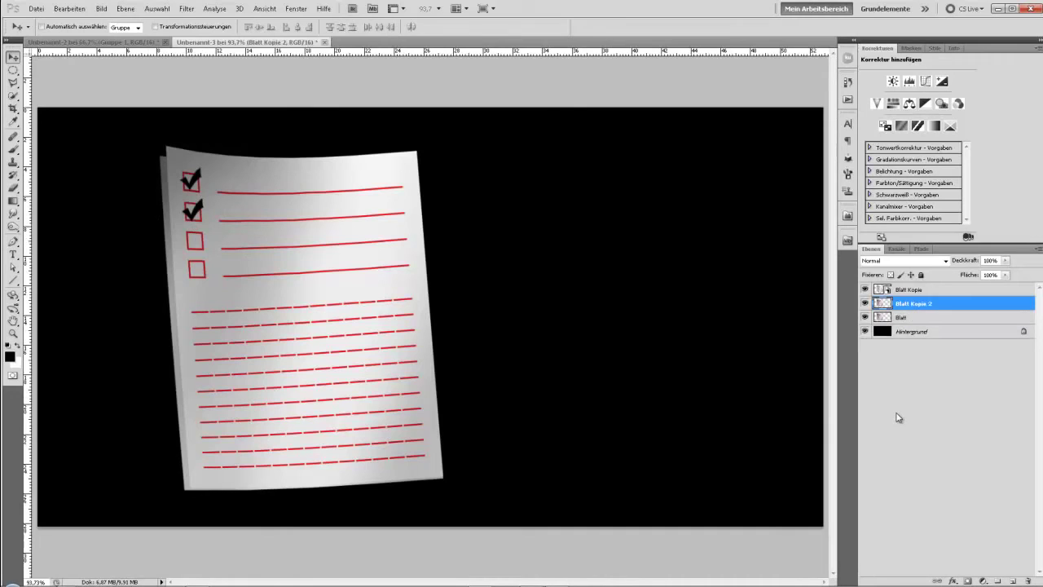
pyautogui.click(890, 320)
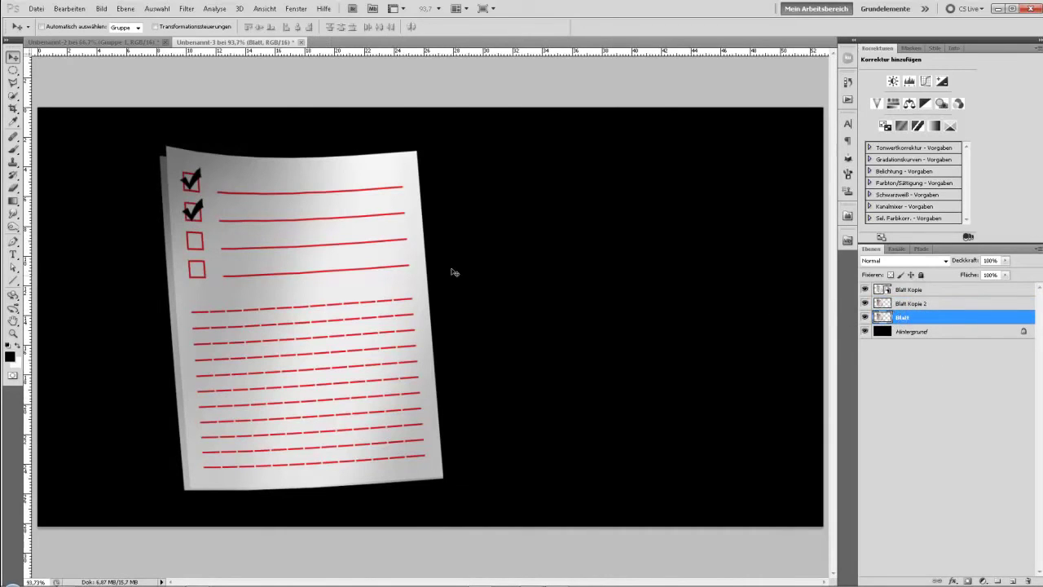
pyautogui.hotkey('ctrl', 't')
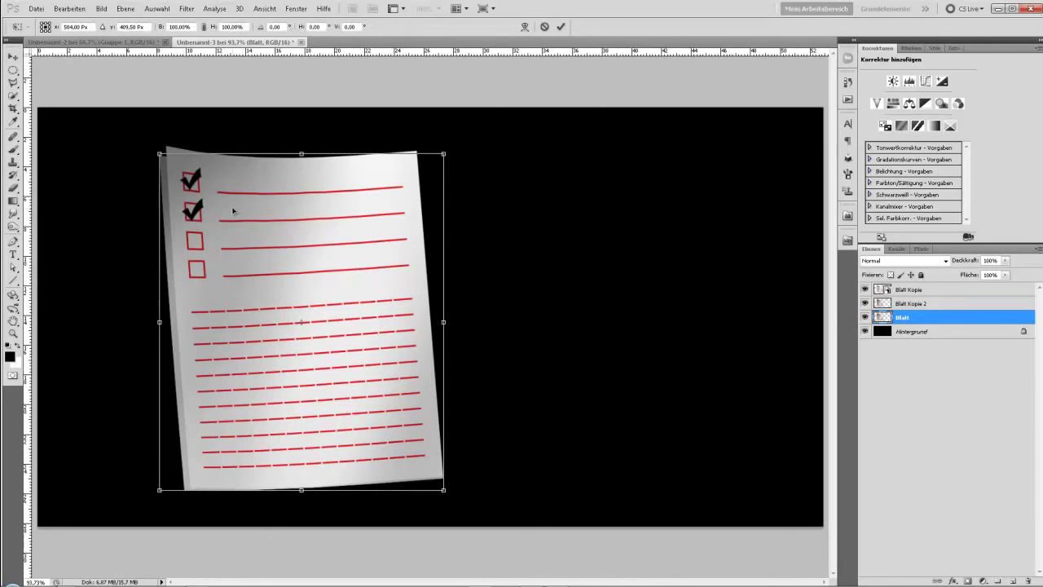
pyautogui.rightClick(233, 211)
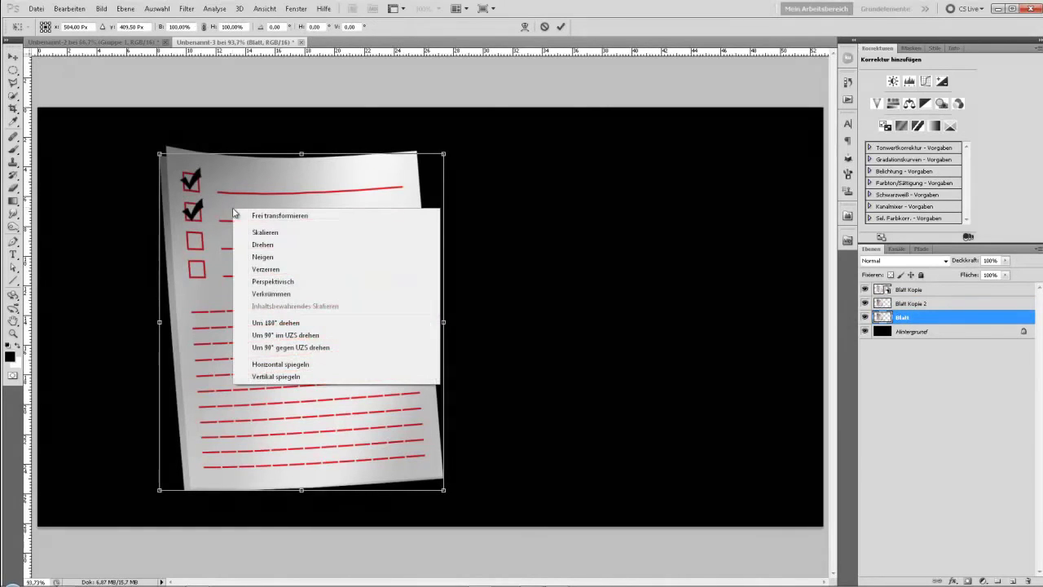
pyautogui.click(281, 270)
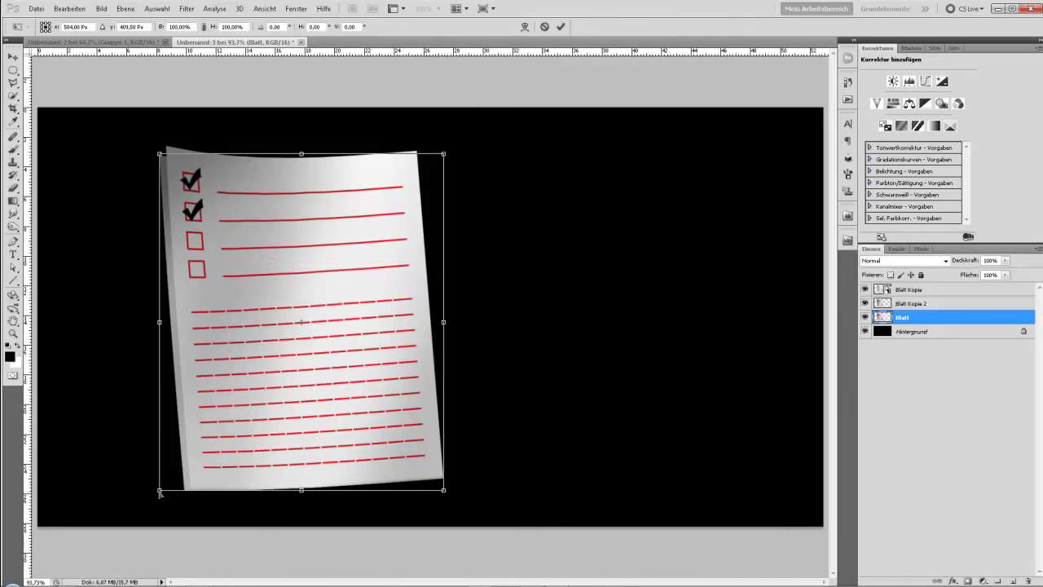
pyautogui.moveTo(160, 496); pyautogui.dragTo(161, 498)
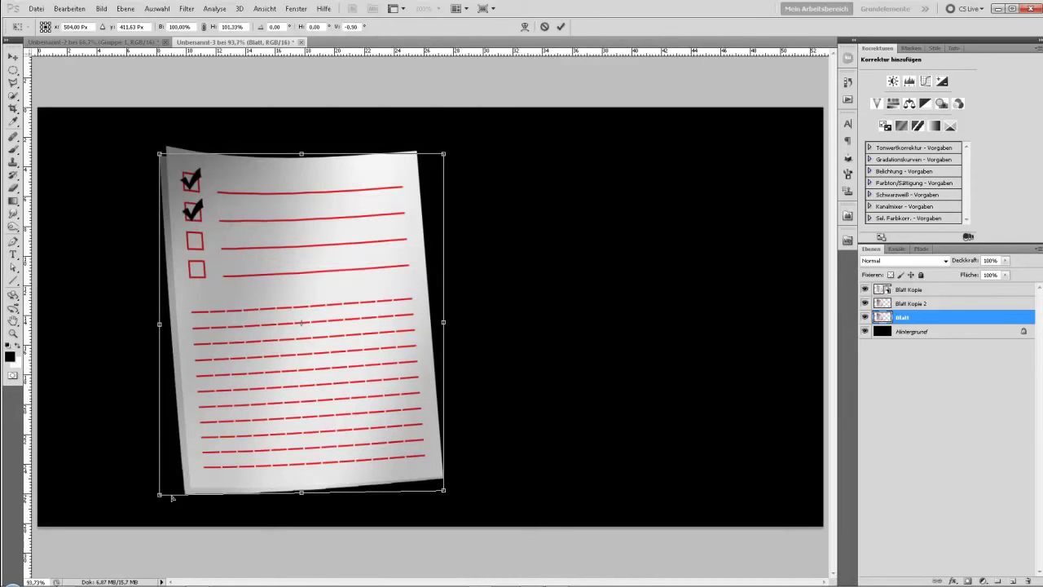
pyautogui.moveTo(443, 491); pyautogui.dragTo(445, 488)
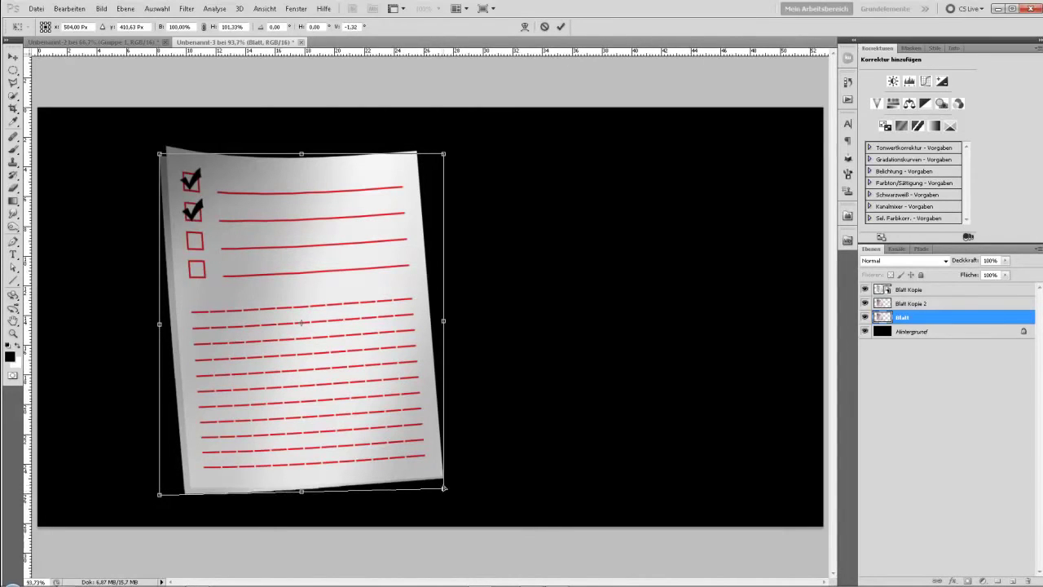
pyautogui.moveTo(160, 154); pyautogui.dragTo(156, 164)
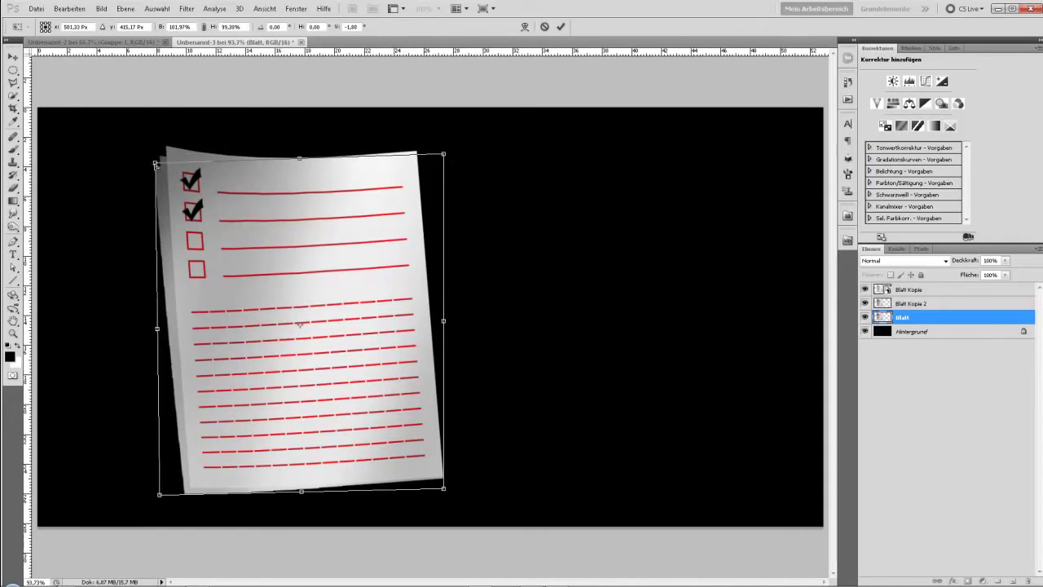
pyautogui.click(561, 26)
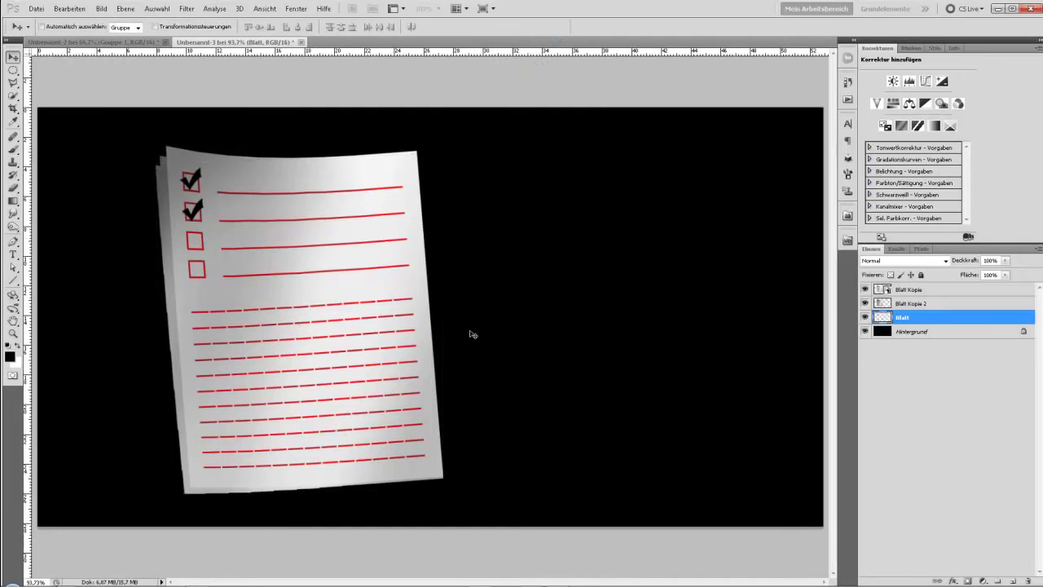
# Darken the rearmost sheet with Levels by lowering the midtone value to about 0.81
pyautogui.hotkey('ctrl', 'l')
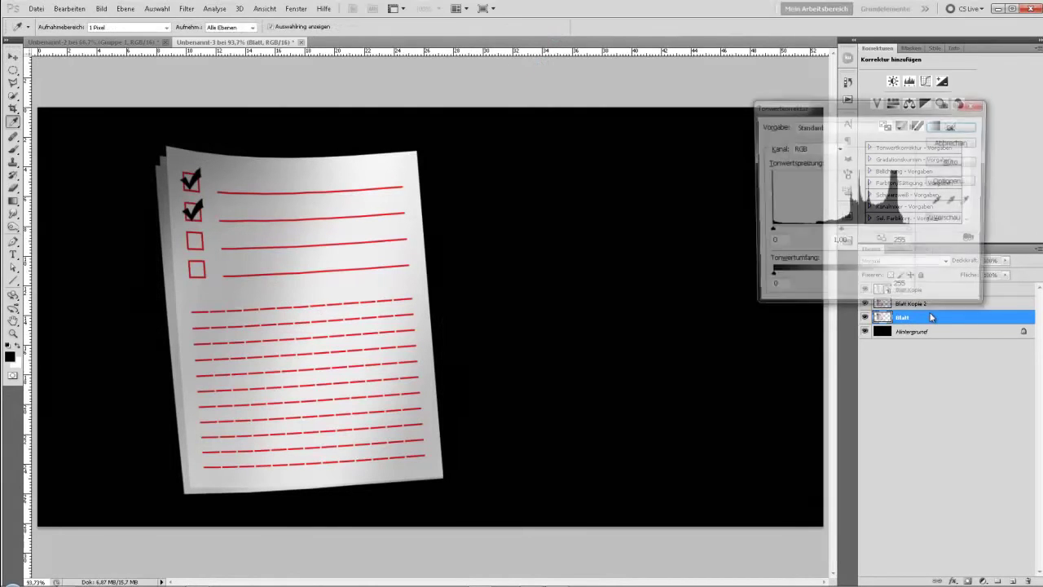
pyautogui.moveTo(840, 231); pyautogui.dragTo(852, 234)
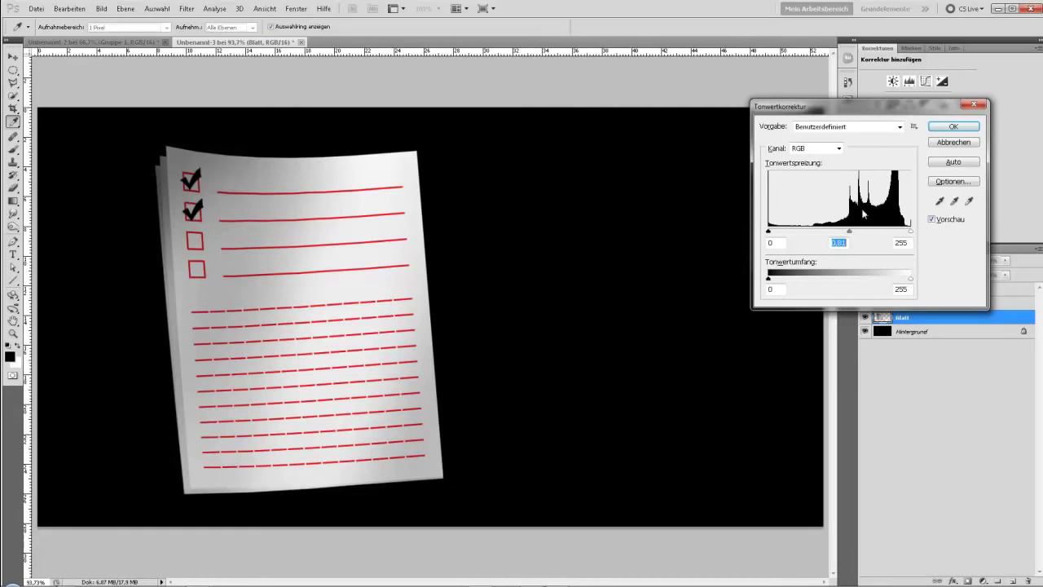
pyautogui.click(950, 127)
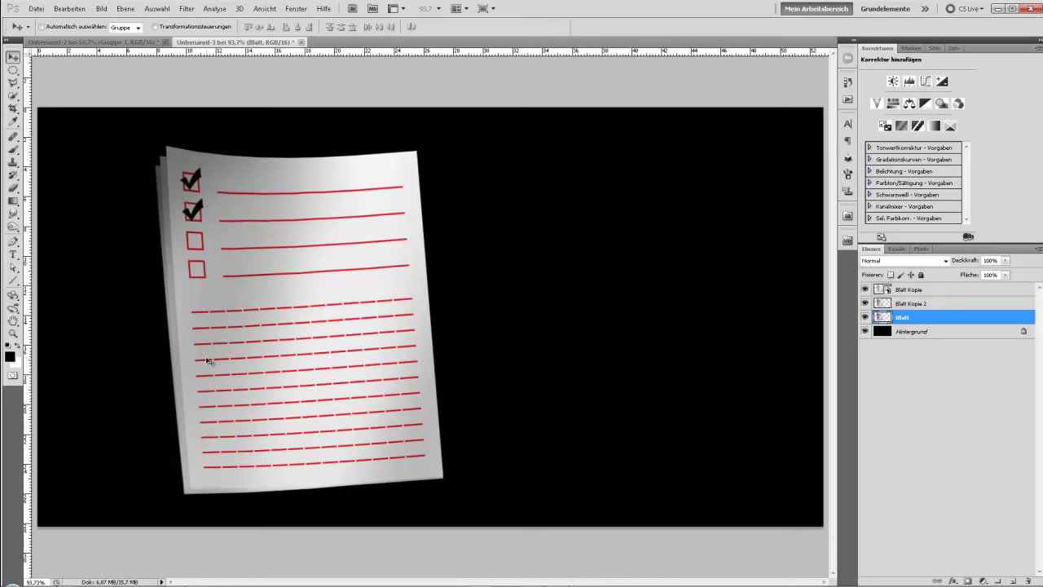
# Create a new 1500 × 800 pixel, 72 pixels/inch, 16-bit RGB document with a white background
pyautogui.click(37, 8)
pyautogui.press('Escape')
pyautogui.hotkey('ctrl', 'n')
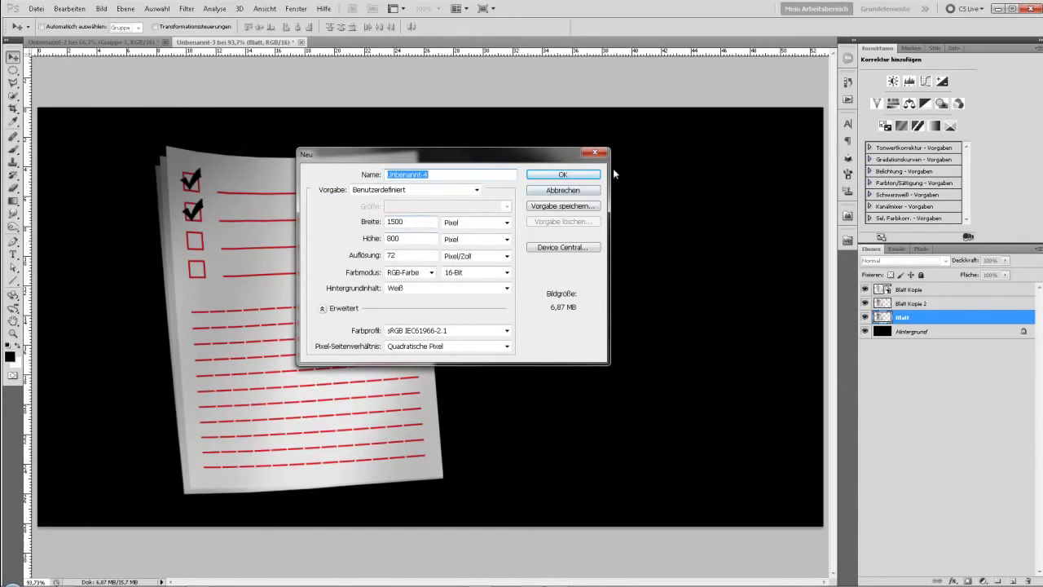
pyautogui.click(563, 175)
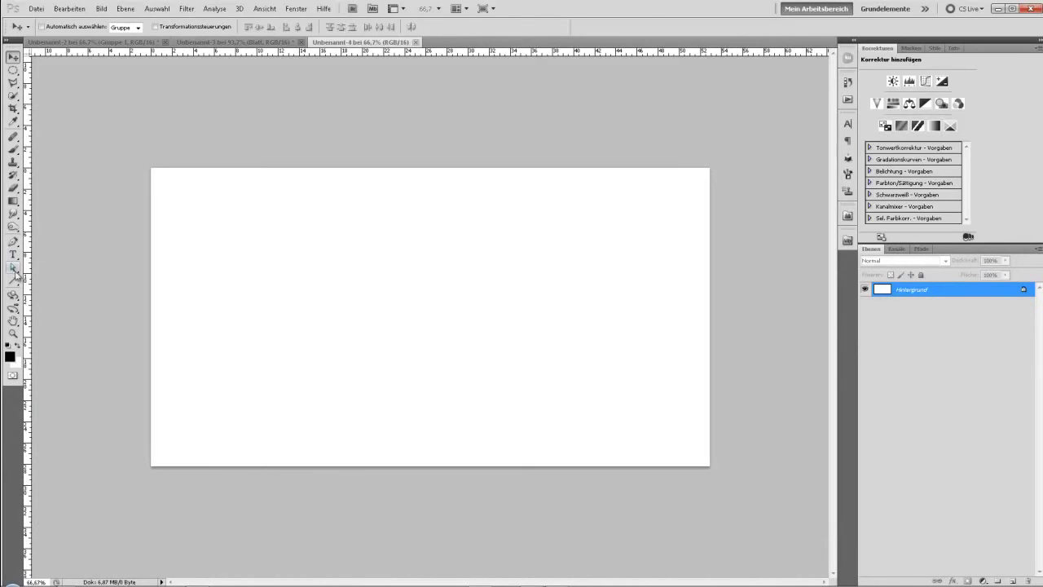
# Add a new layer and draw a long red filled rectangle about 38 cm wide as the pencil body, using a red value of 255
pyautogui.click(1014, 580)
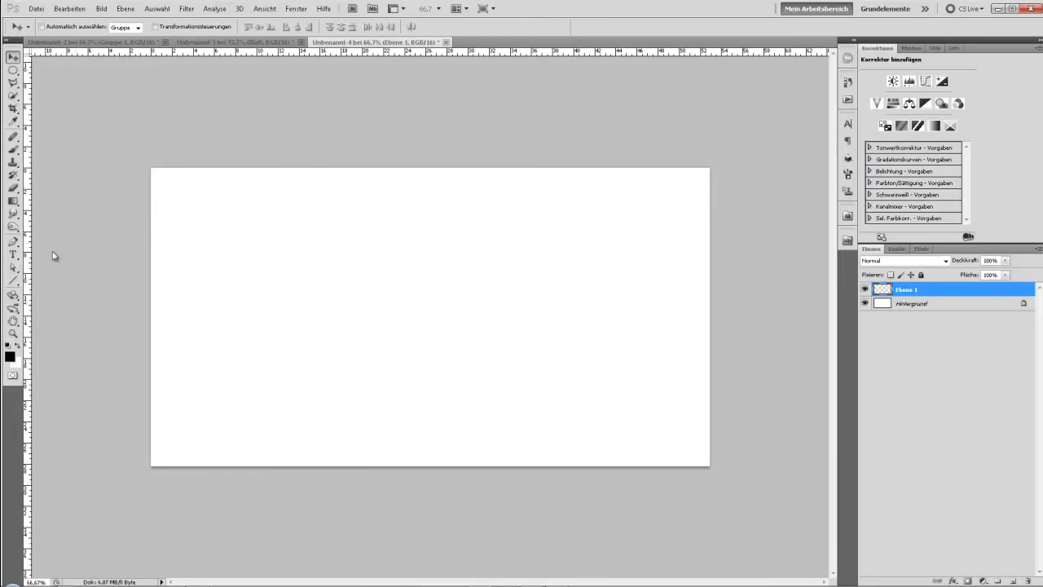
pyautogui.click(14, 285)
pyautogui.click(47, 280)
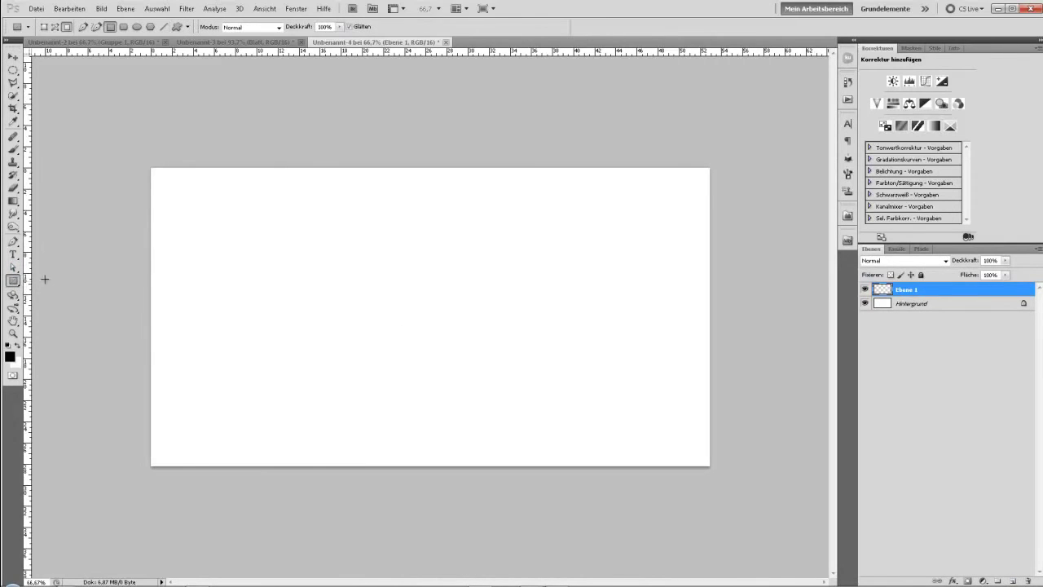
pyautogui.click(9, 356)
pyautogui.write('255')
pyautogui.click(774, 94)
pyautogui.moveTo(195, 258); pyautogui.dragTo(602, 286)
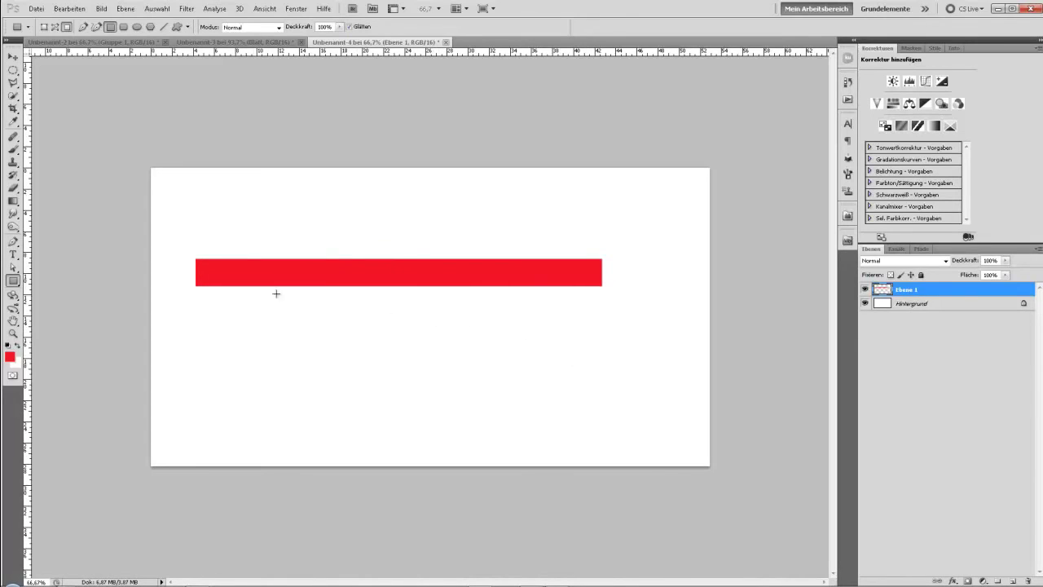
# Warp the red bar so its left end bulges slightly outward into a rounded end
pyautogui.hotkey('ctrl', 't')
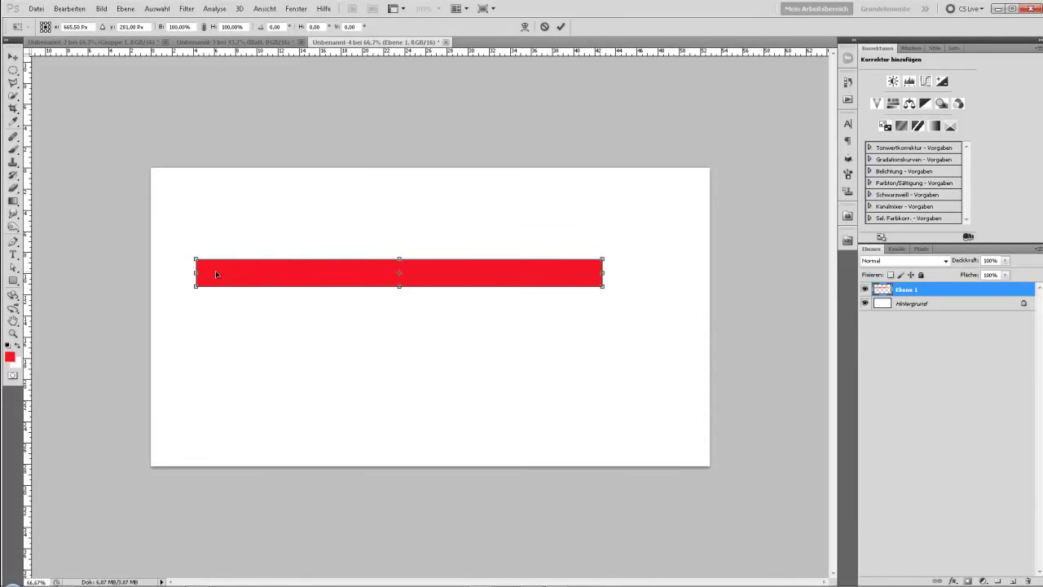
pyautogui.hotkey('ctrl', '+')
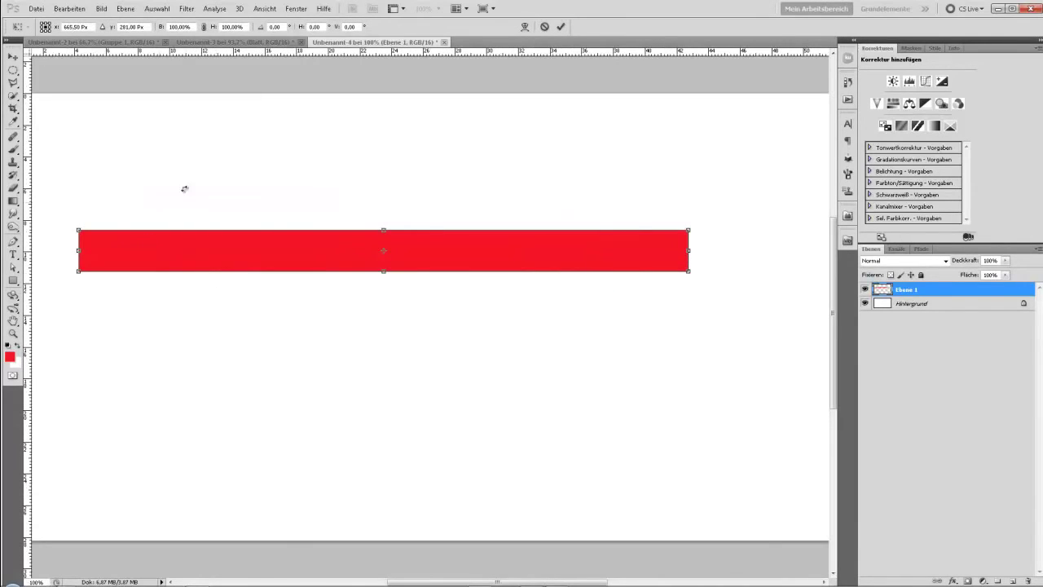
pyautogui.click(525, 27)
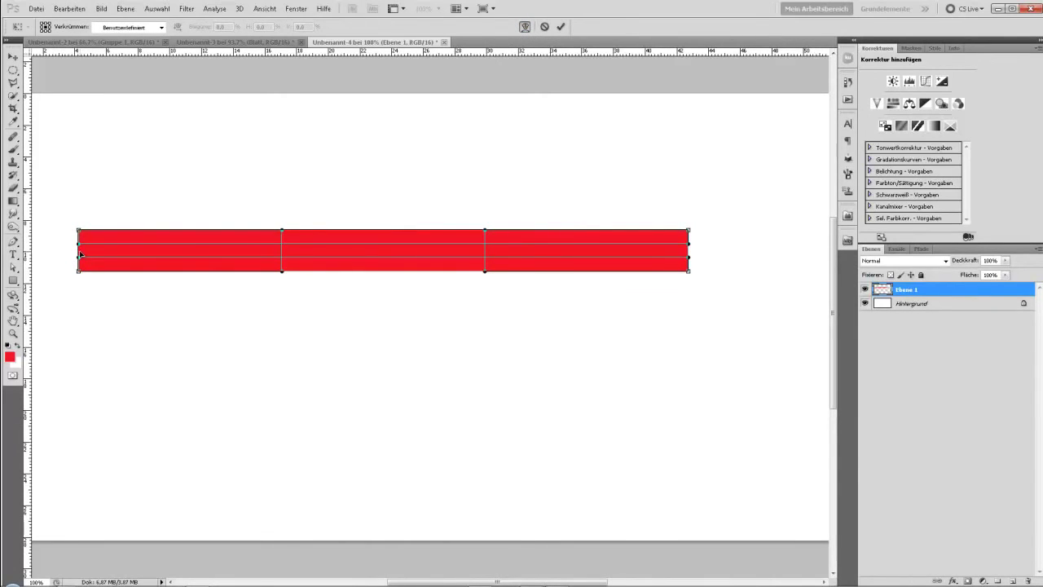
pyautogui.moveTo(79, 254); pyautogui.dragTo(81, 256)
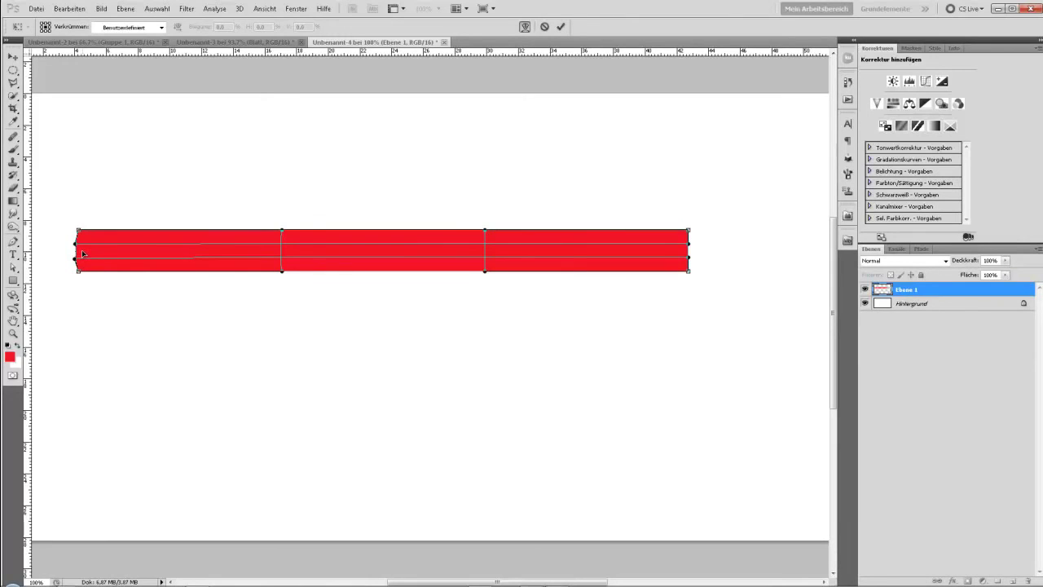
pyautogui.click(562, 27)
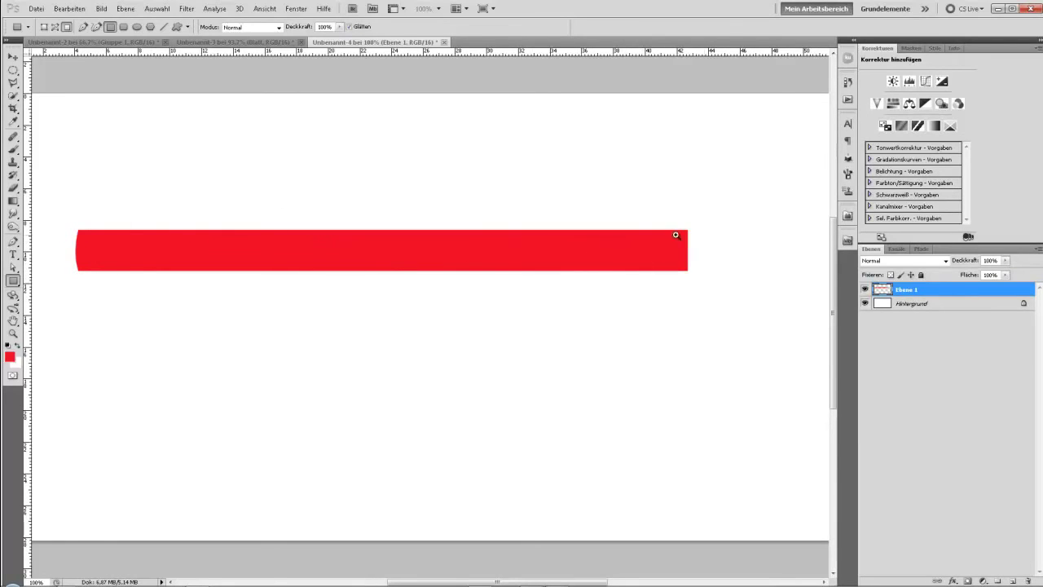
# Place a horizontal guide through the vertical middle of the red bar
pyautogui.press('z')
pyautogui.click(708, 233)
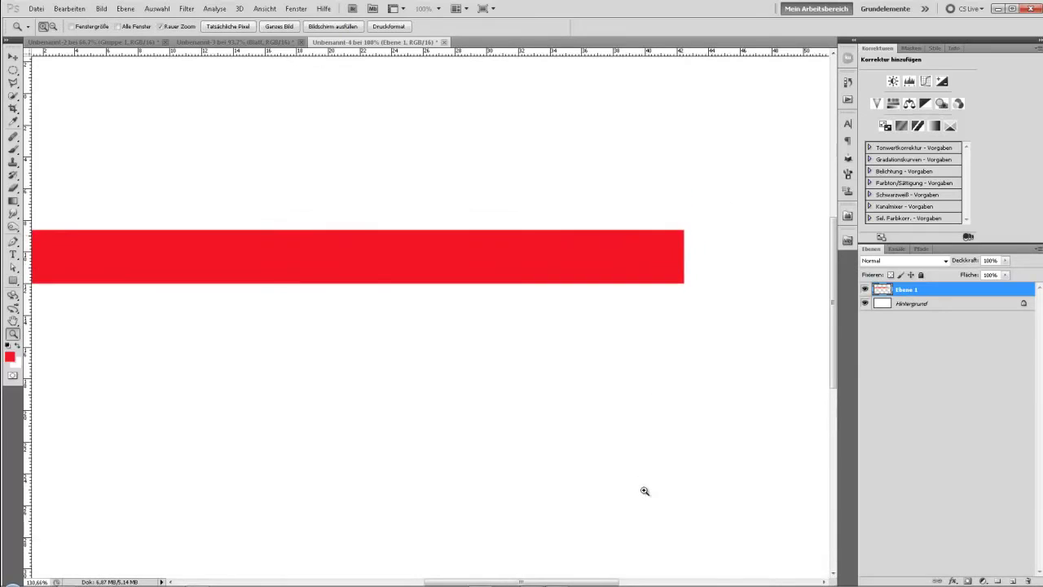
pyautogui.press('u')
pyautogui.moveTo(612, 576); pyautogui.dragTo(673, 577)
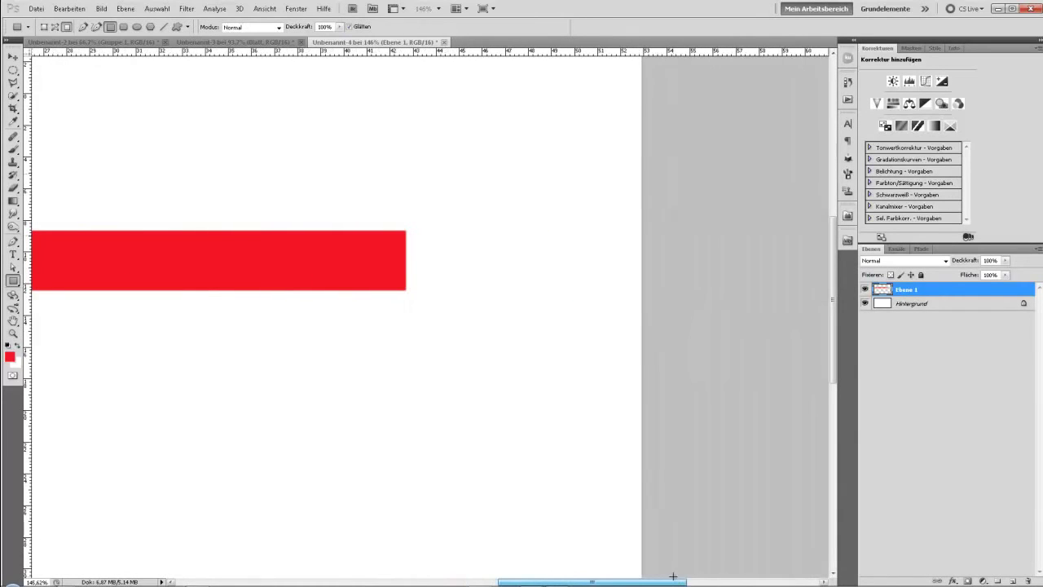
pyautogui.moveTo(447, 52); pyautogui.dragTo(454, 260)
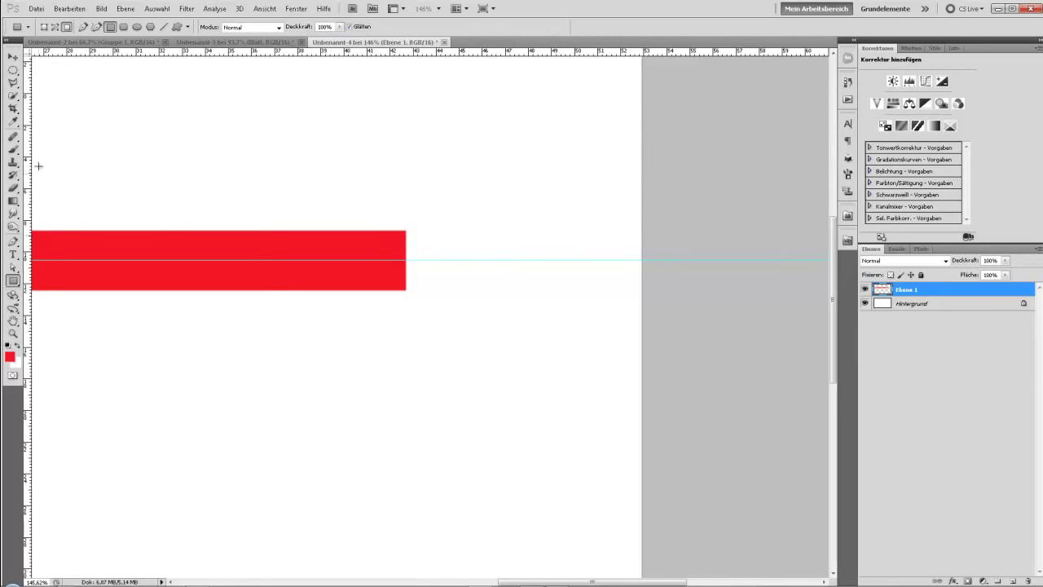
# Erase two rounded notches from the bar's right end, one above and one below the guide, with a hardened 14 px Eraser brush
pyautogui.click(13, 187)
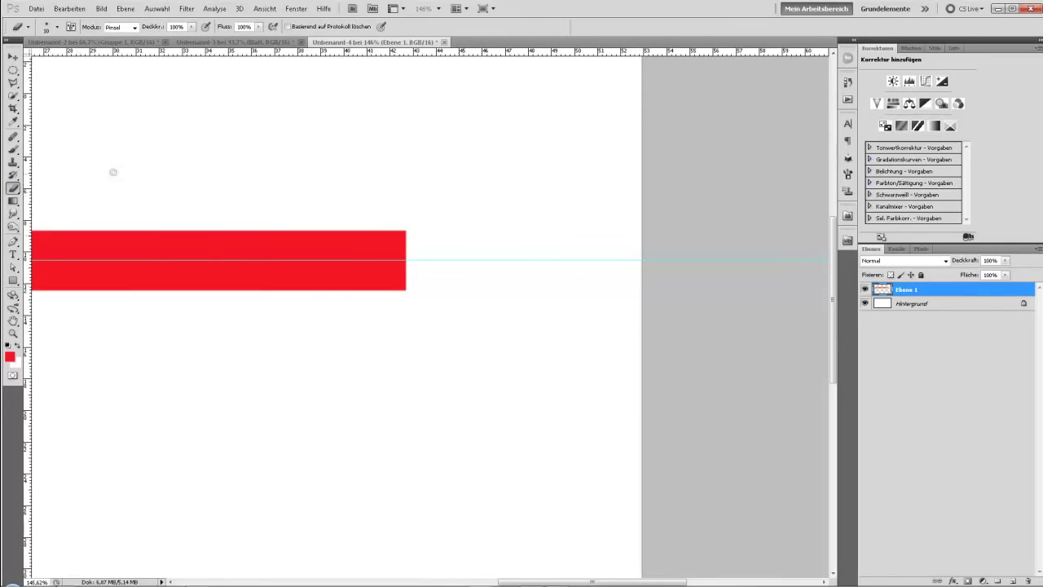
pyautogui.press(']')
pyautogui.press(']')
pyautogui.press(']')
pyautogui.press('z')
pyautogui.moveTo(433, 247); pyautogui.dragTo(480, 249)
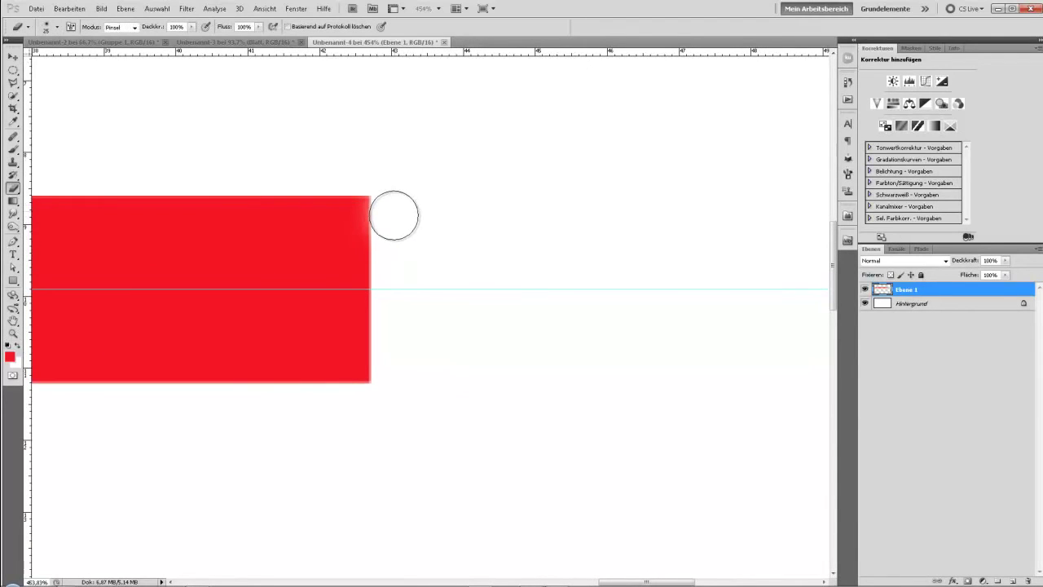
pyautogui.rightClick(393, 225)
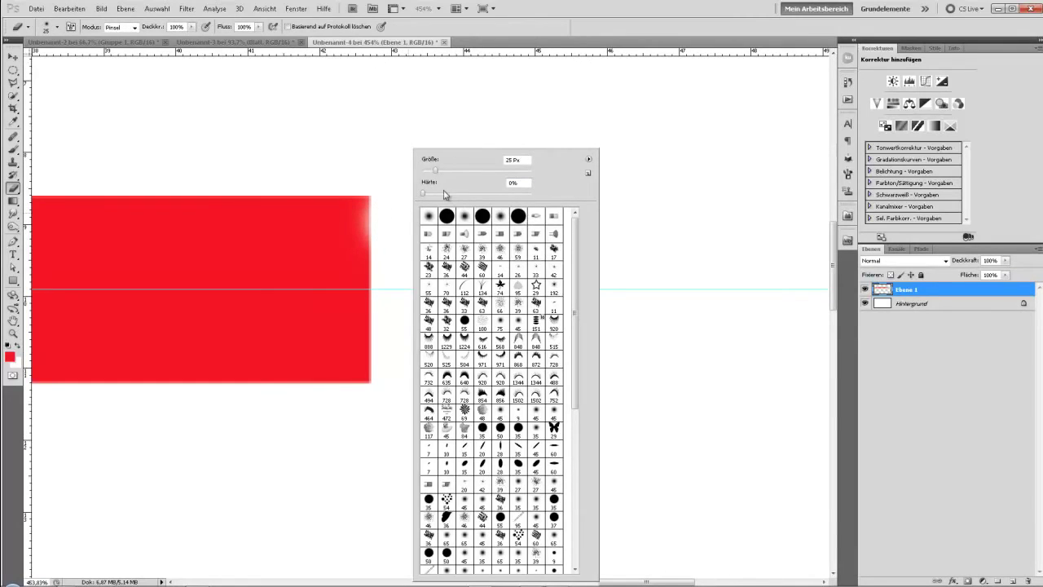
pyautogui.moveTo(424, 194); pyautogui.dragTo(507, 195)
pyautogui.moveTo(437, 173); pyautogui.dragTo(433, 172)
pyautogui.click(454, 103)
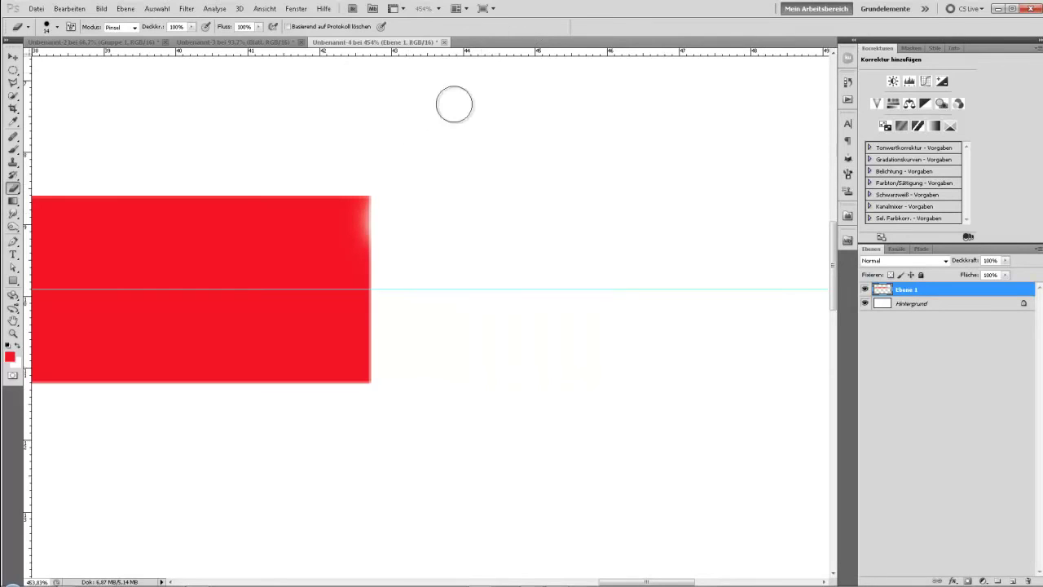
pyautogui.moveTo(384, 210)
pyautogui.mouseDown()
pyautogui.moveTo(379, 222)
pyautogui.moveTo(366, 234)
pyautogui.moveTo(374, 227)
pyautogui.moveTo(367, 248)
pyautogui.moveTo(387, 280)
pyautogui.mouseUp()
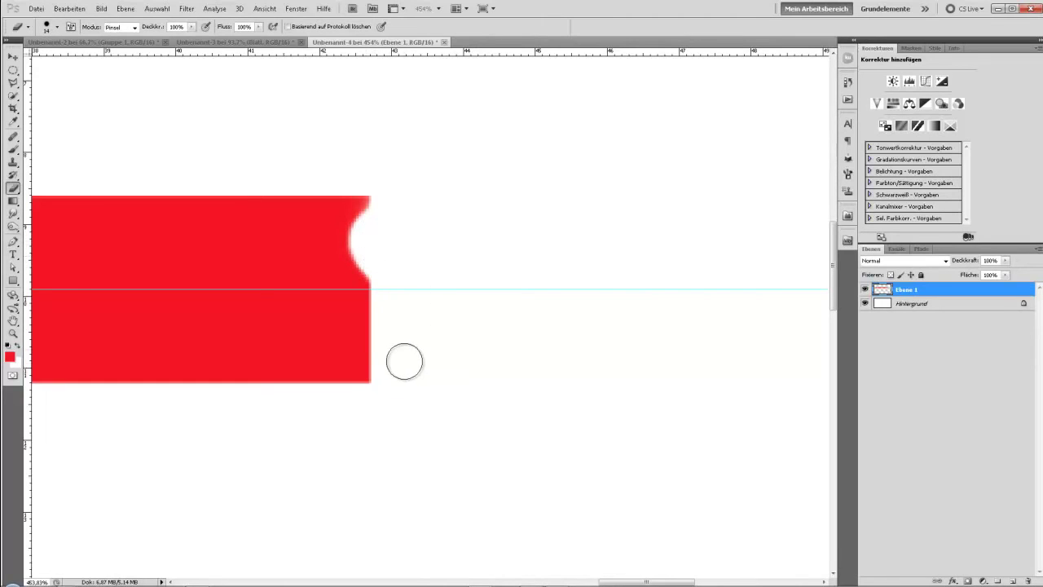
pyautogui.moveTo(380, 366)
pyautogui.mouseDown()
pyautogui.moveTo(368, 350)
pyautogui.moveTo(372, 324)
pyautogui.mouseUp()
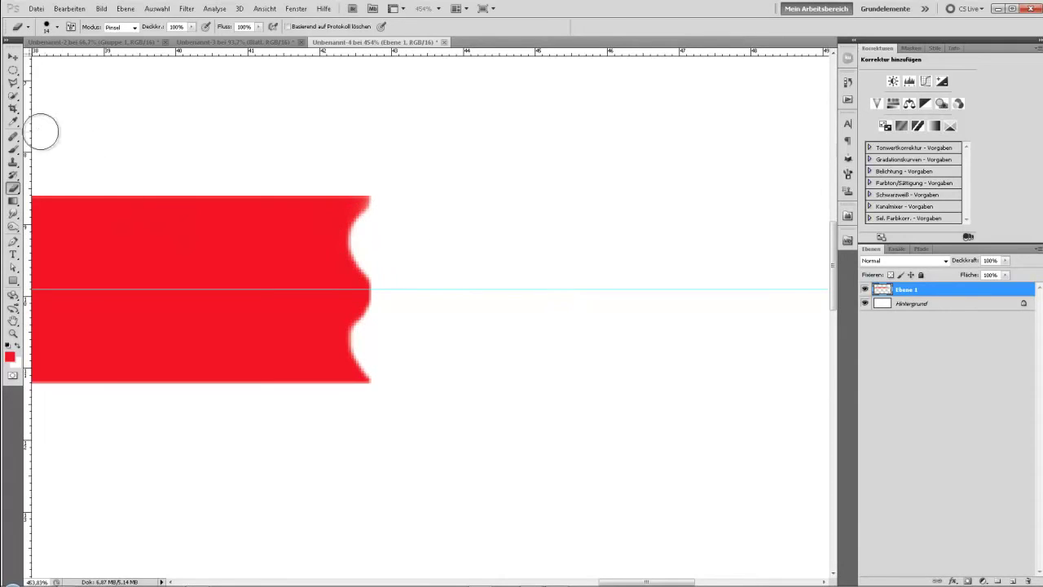
# On a new layer, outline a pointed pencil tip about 6 cm long from the bar's notched end to the guide with the Polygonal Lasso
pyautogui.click(1013, 581)
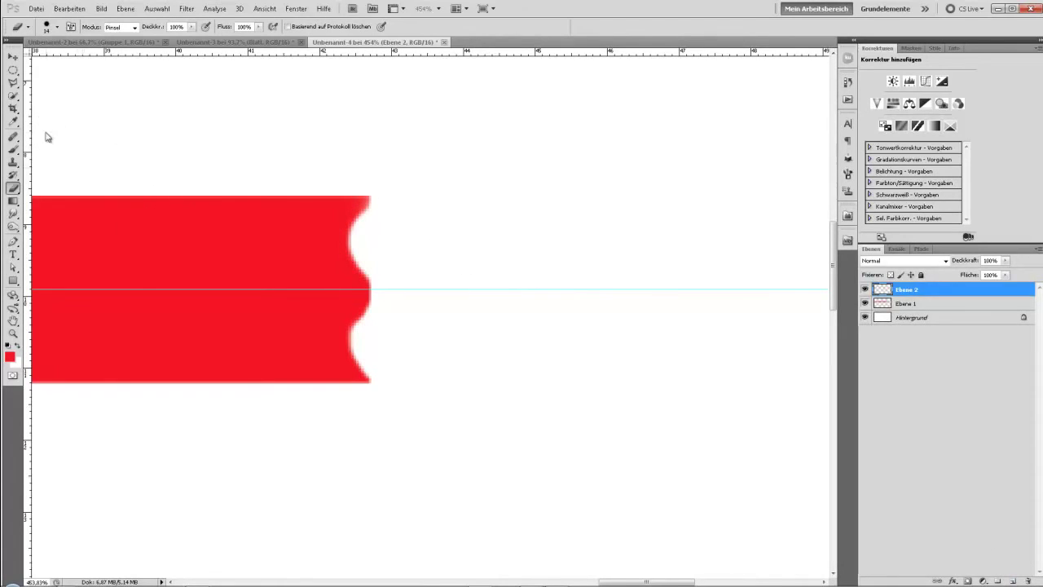
pyautogui.click(13, 82)
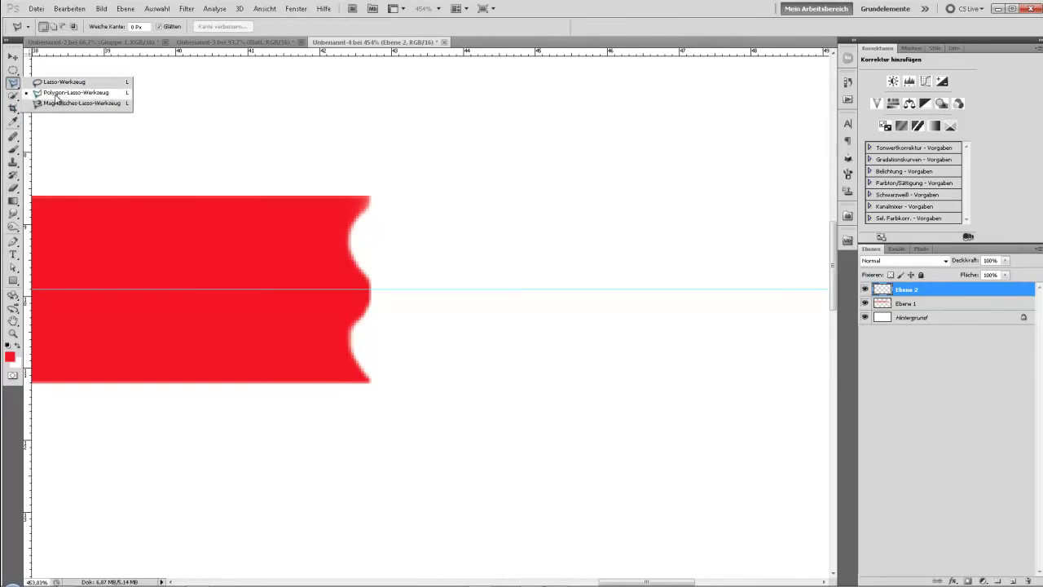
pyautogui.click(56, 94)
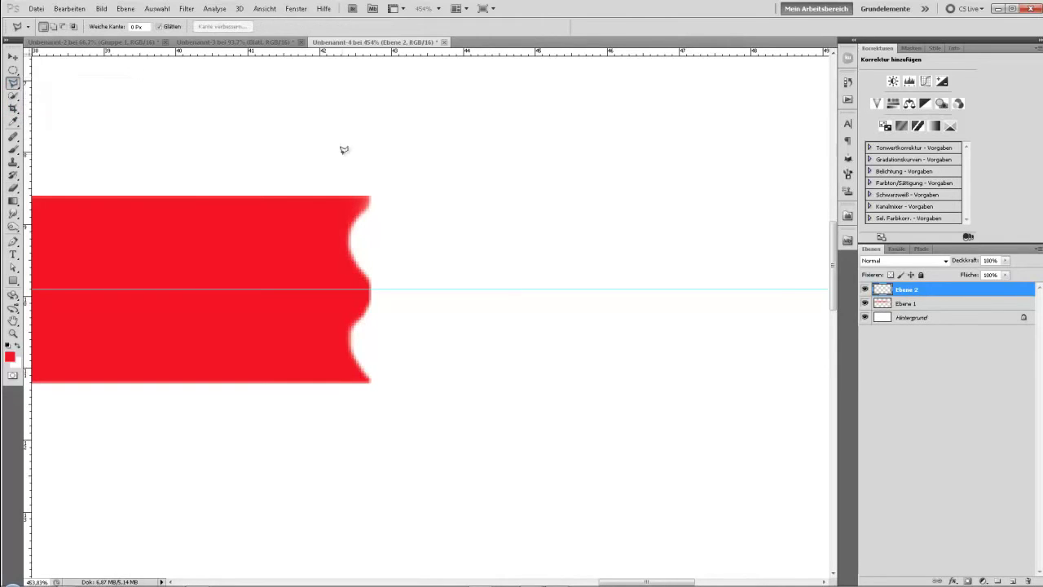
pyautogui.click(373, 197)
pyautogui.click(805, 289)
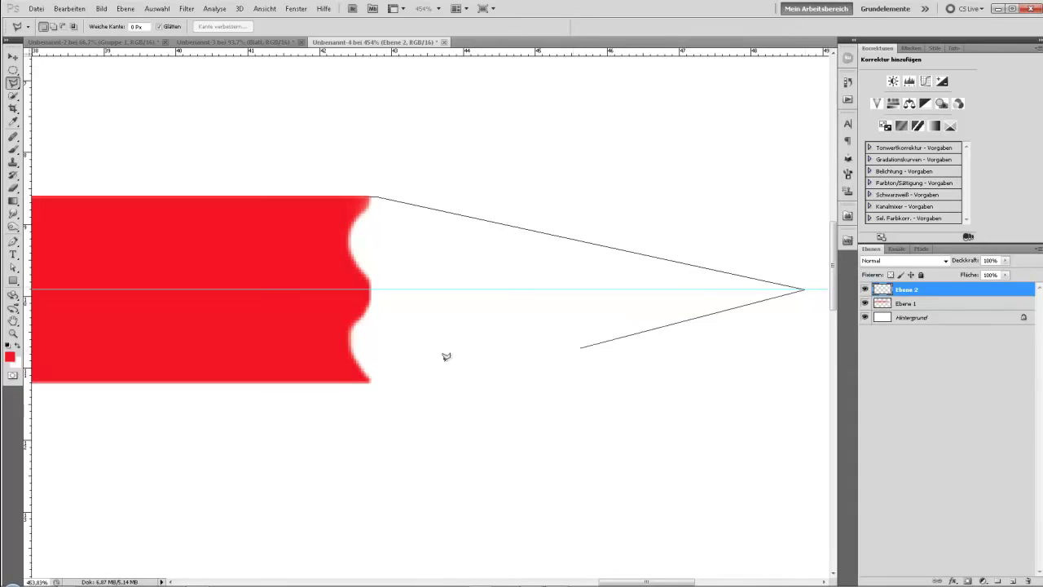
pyautogui.click(372, 379)
pyautogui.click(277, 303)
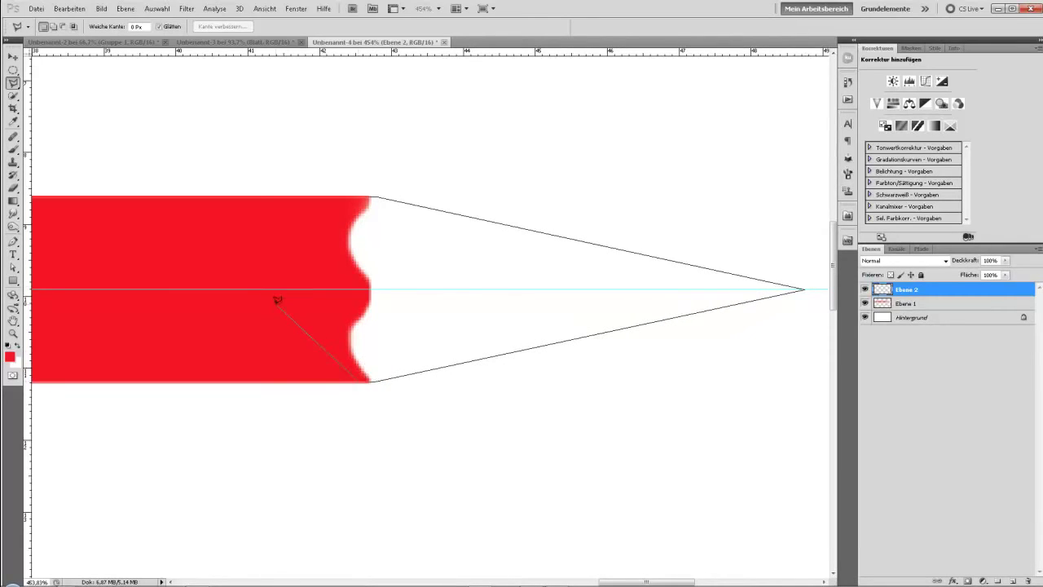
pyautogui.click(366, 194)
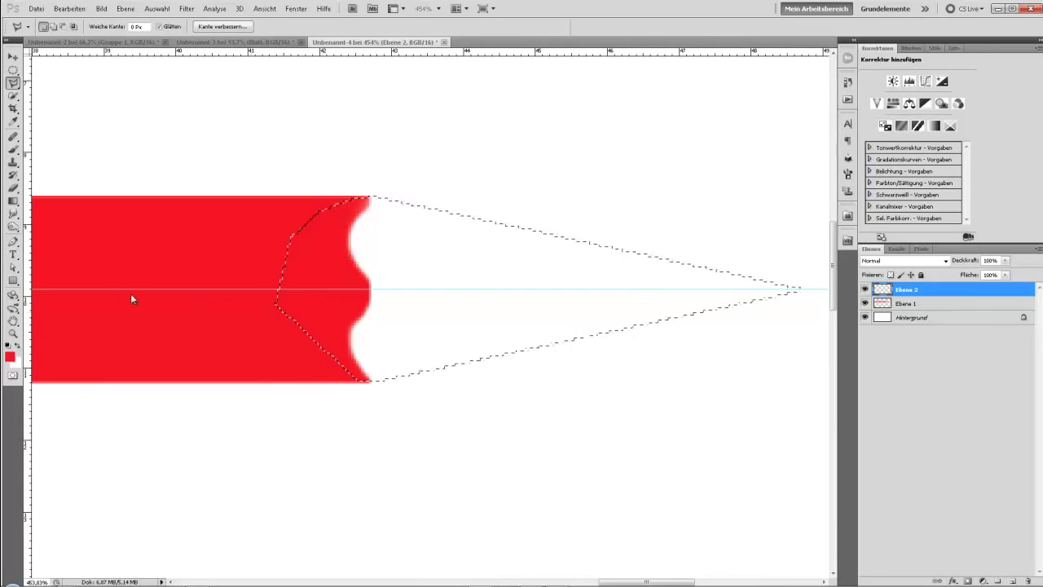
# Fill the tip selection with the tan colour d7bb58, deselect it, and place its layer beneath the red bar's layer
pyautogui.click(10, 357)
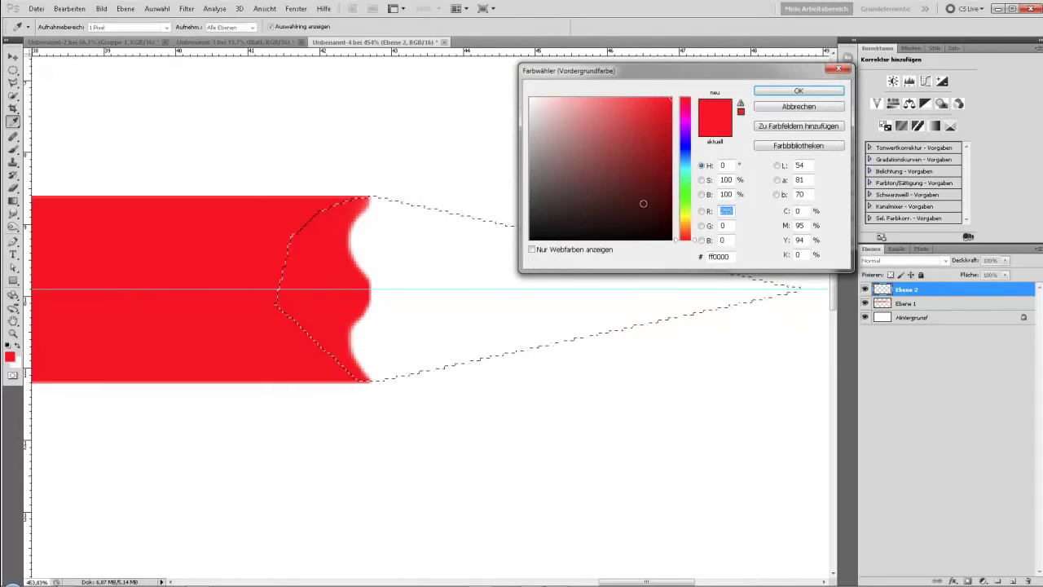
pyautogui.moveTo(697, 236); pyautogui.dragTo(694, 225)
pyautogui.moveTo(601, 128); pyautogui.dragTo(593, 118)
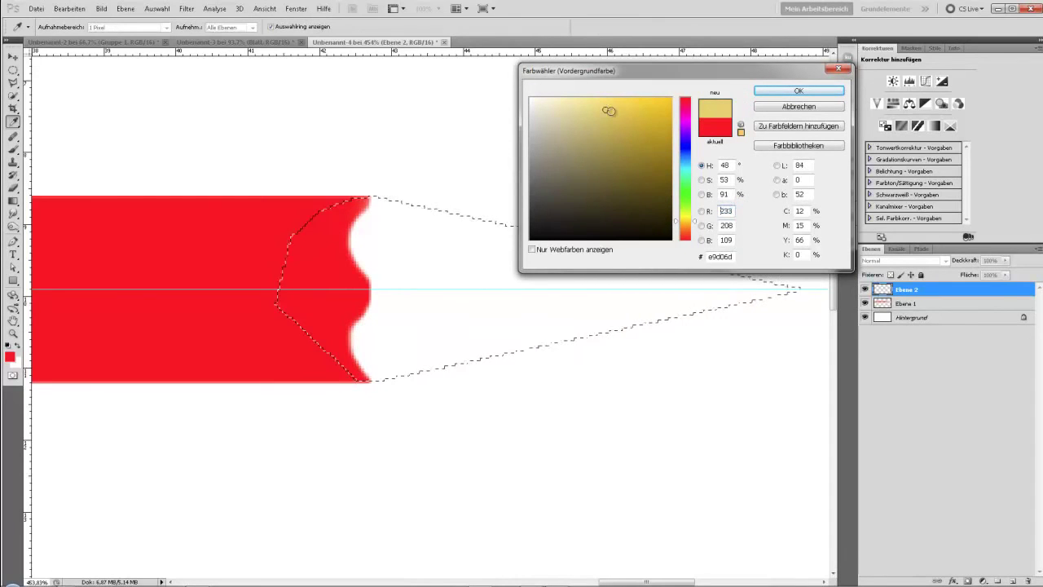
pyautogui.click(614, 120)
pyautogui.click(693, 225)
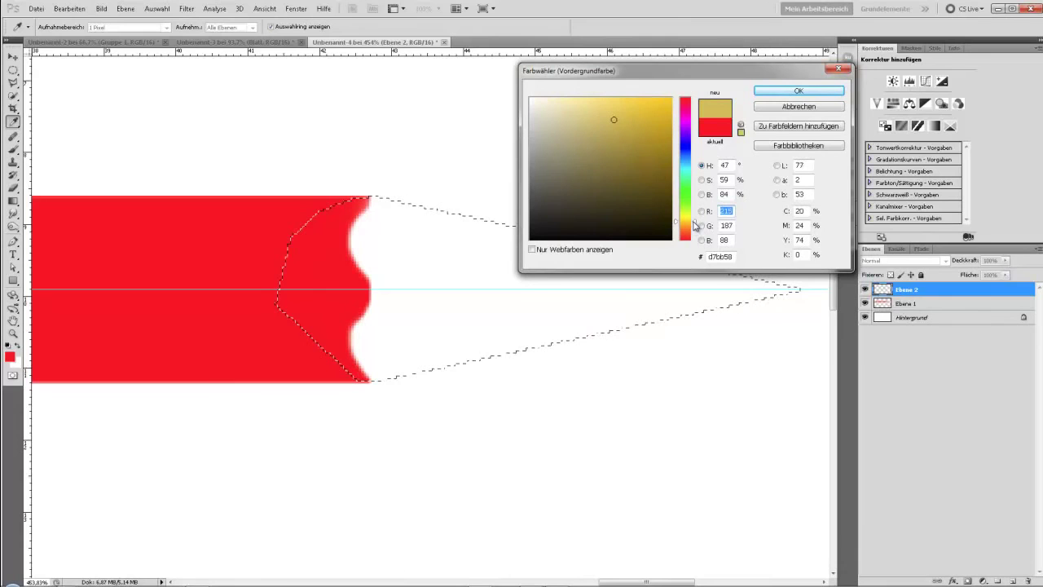
pyautogui.click(779, 92)
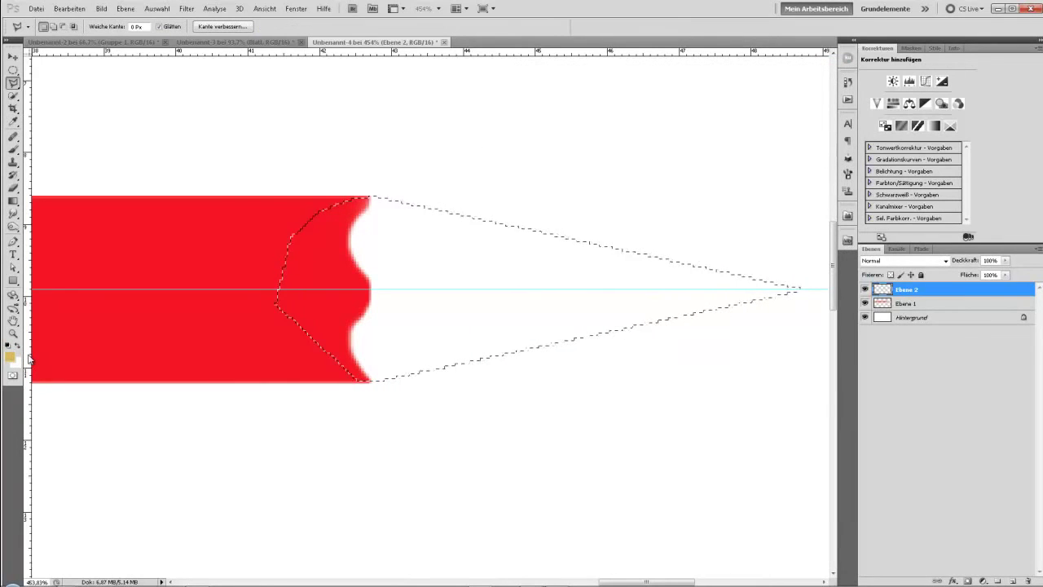
pyautogui.hotkey('alt', 'BackSpace')
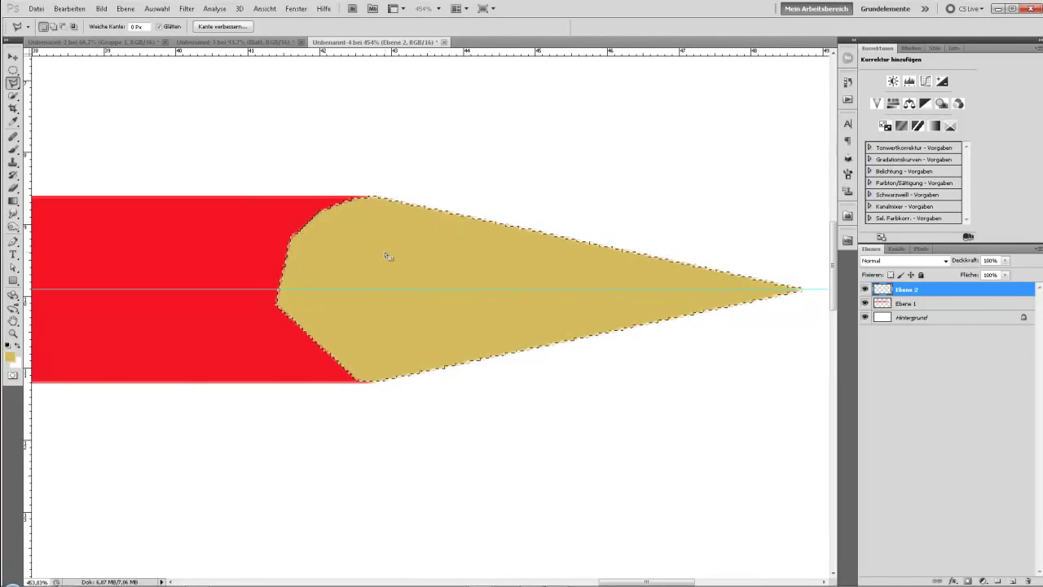
pyautogui.hotkey('ctrl', 'd')
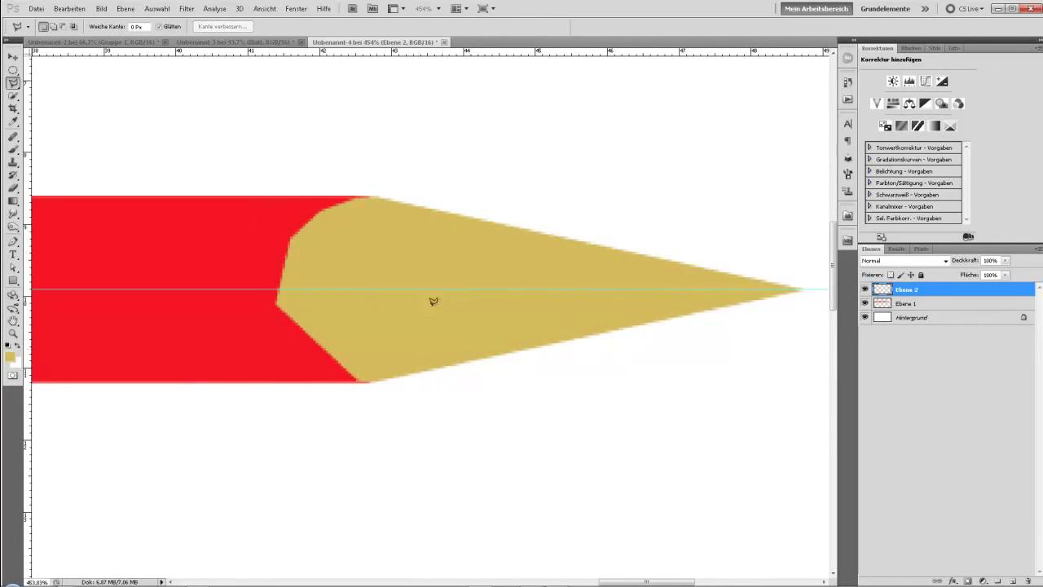
pyautogui.moveTo(924, 291); pyautogui.dragTo(929, 313)
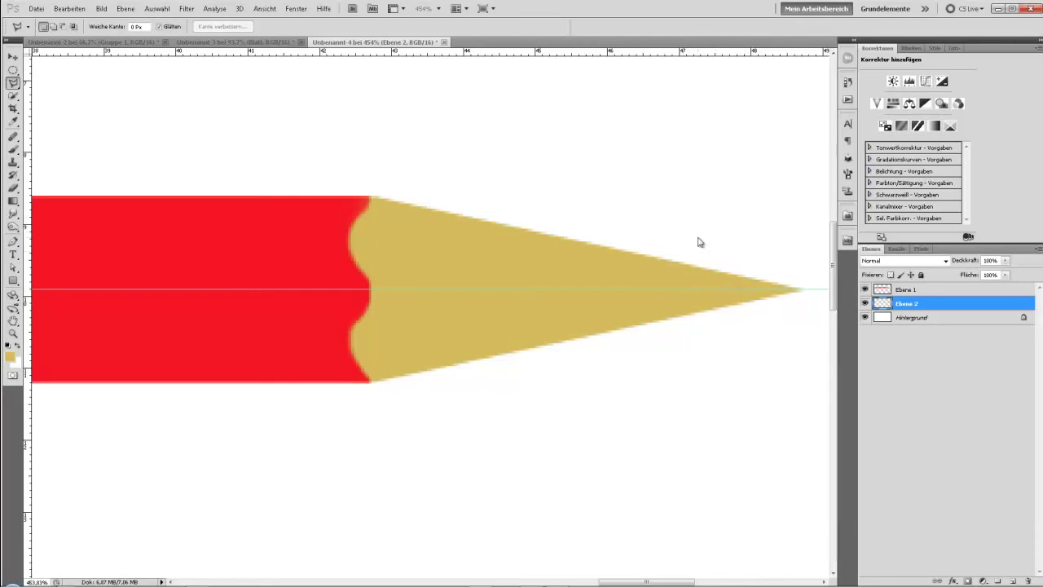
# Add a layer directly above the tan tip layer and name the three layers, from top to bottom, Bleistift, spitze schwarz and Spitze
pyautogui.click(1013, 581)
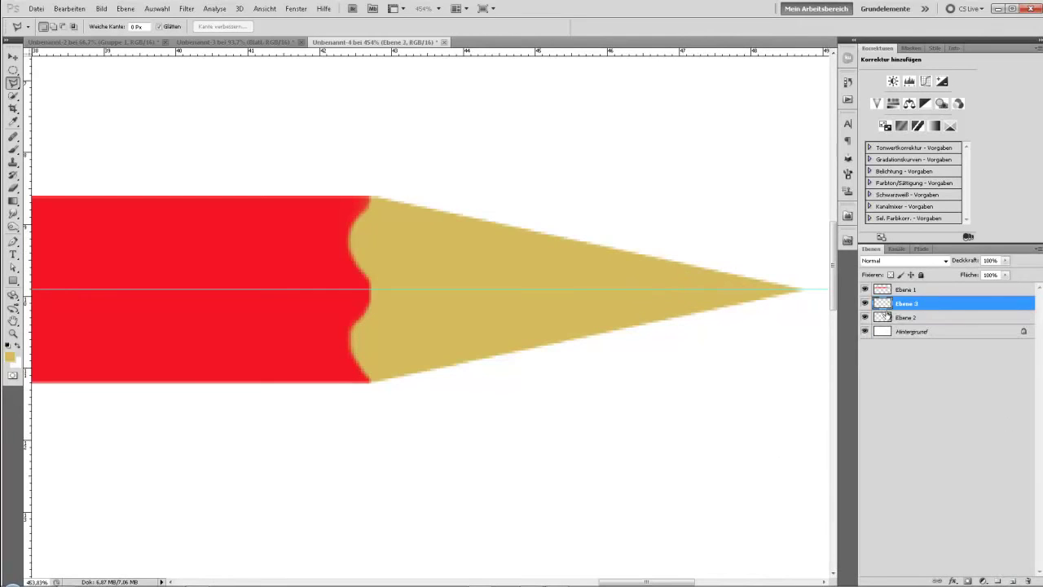
pyautogui.doubleClick(912, 317)
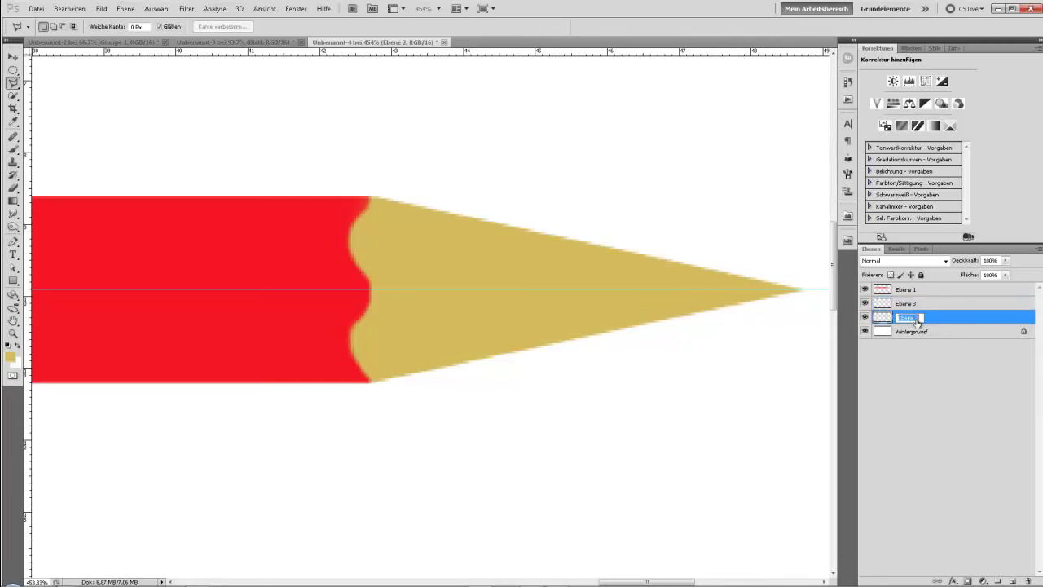
pyautogui.write('Spitze')
pyautogui.press('Return')
pyautogui.doubleClick(914, 305)
pyautogui.write('Spitze schä')
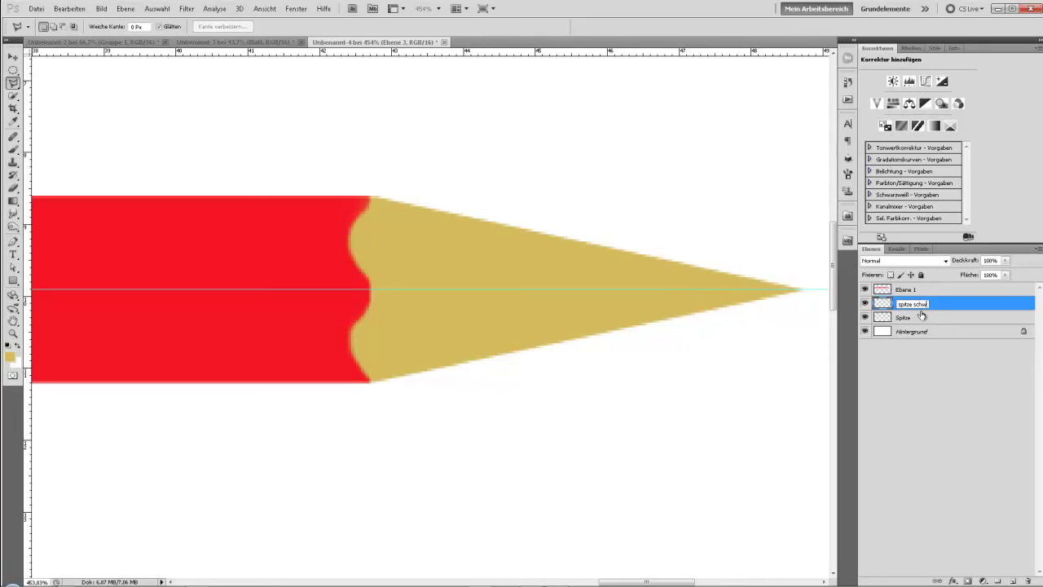
pyautogui.write('arz')
pyautogui.press('Return')
pyautogui.doubleClick(906, 290)
pyautogui.write('Bl')
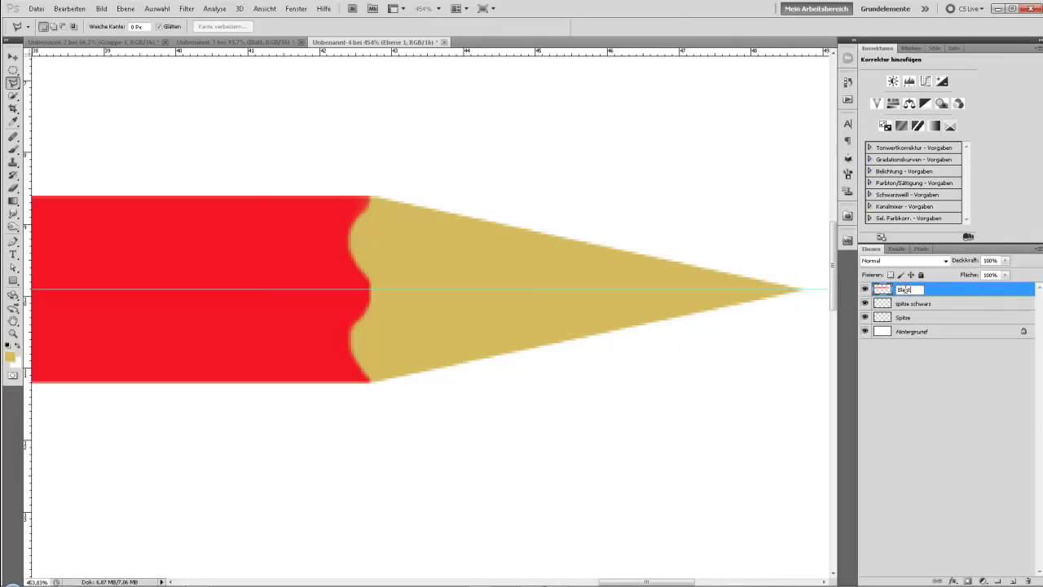
pyautogui.write('eistift')
pyautogui.press('Return')
# On the spitze schwarz layer, fill an ellipse about 2.5 cm wide over the tip's point with black and clip it to the Spitze layer
pyautogui.click(889, 307)
pyautogui.click(13, 70)
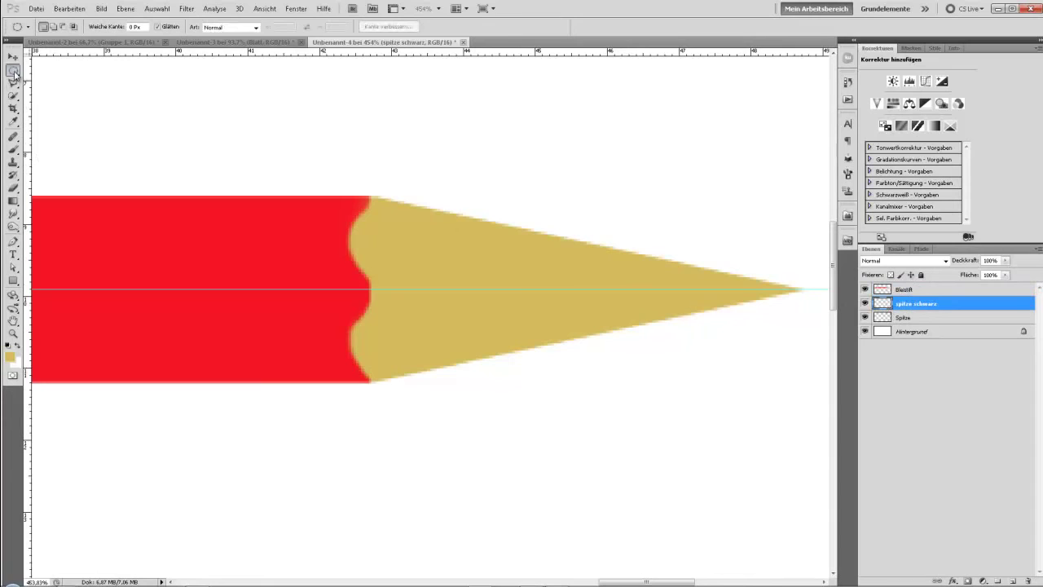
pyautogui.click(45, 80)
pyautogui.hscroll(5, 769, 250)
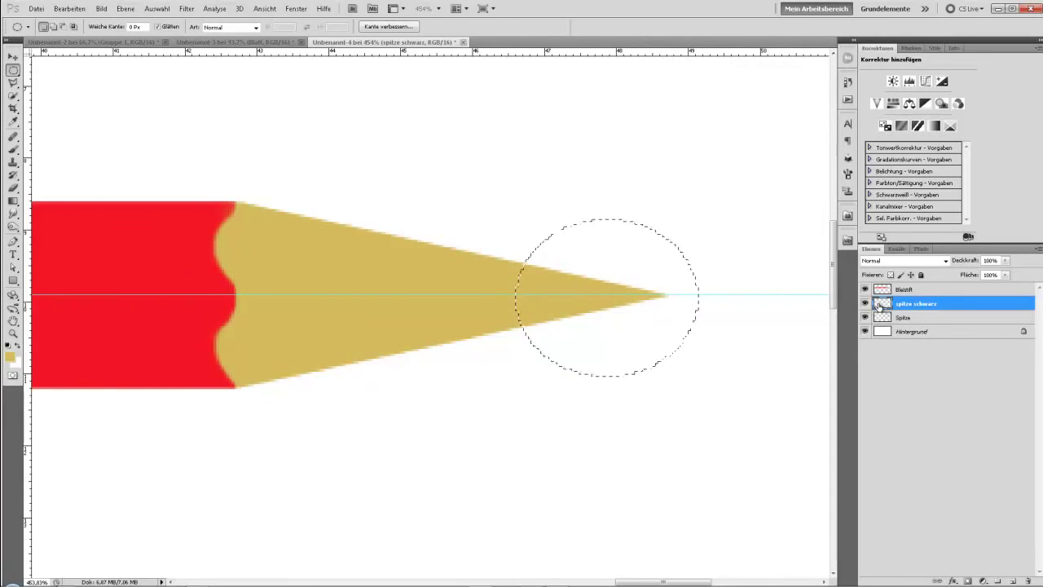
pyautogui.click(8, 346)
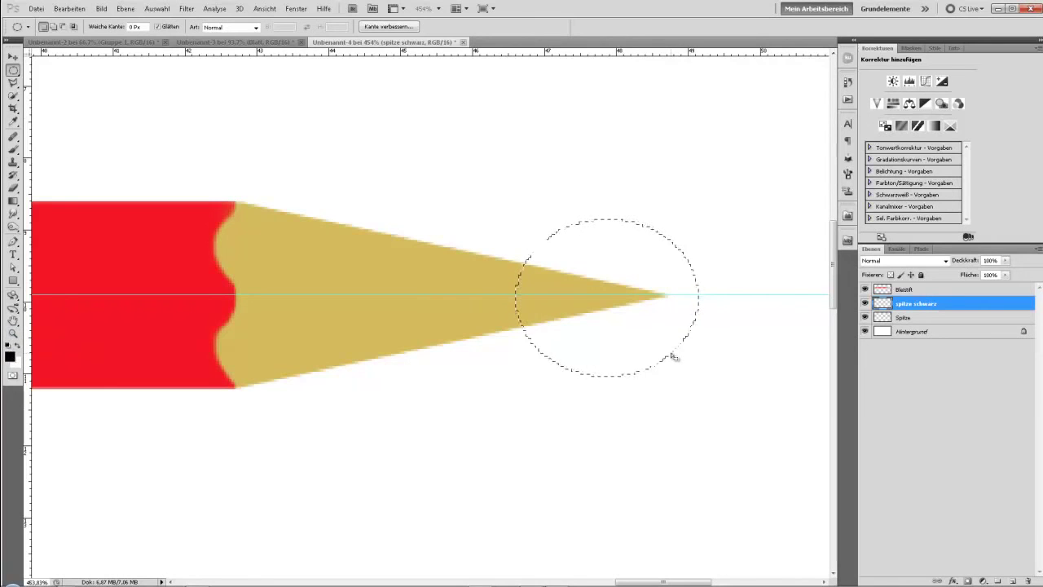
pyautogui.hotkey('alt', 'BackSpace')
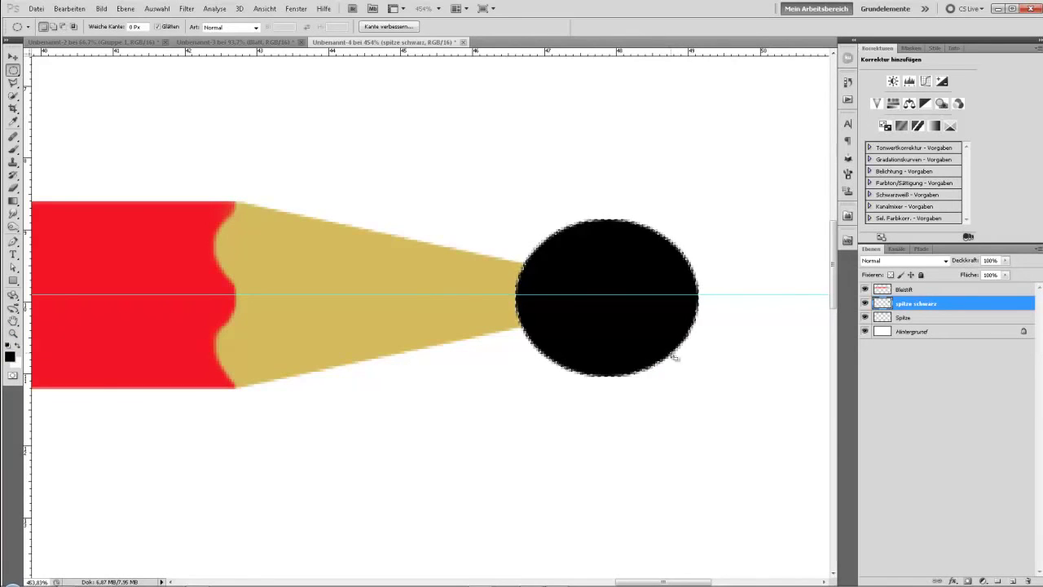
pyautogui.hotkey('ctrl', 'd')
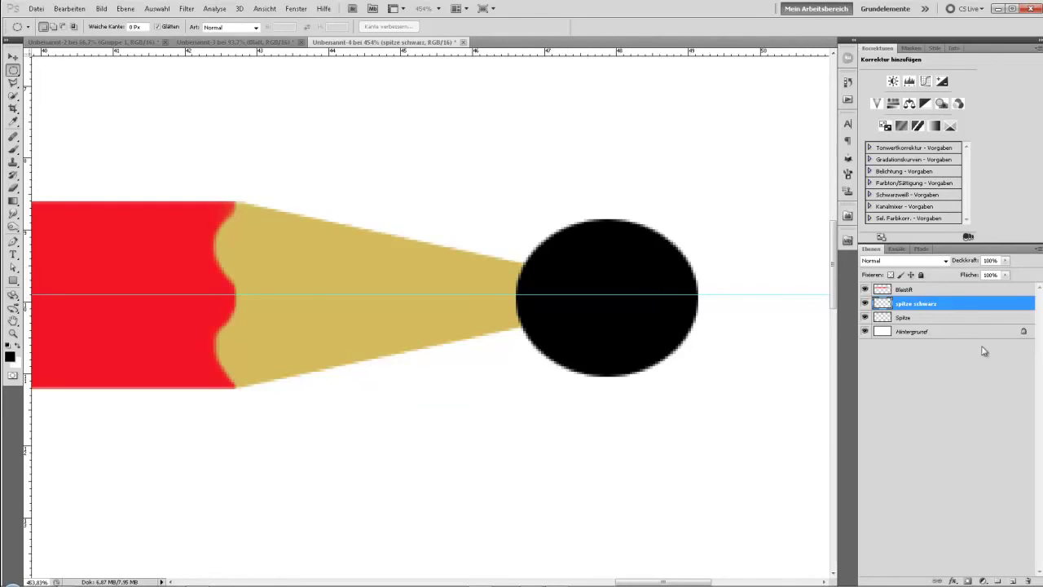
pyautogui.keyDown('alt'); pyautogui.click(914, 310); pyautogui.keyUp('alt')
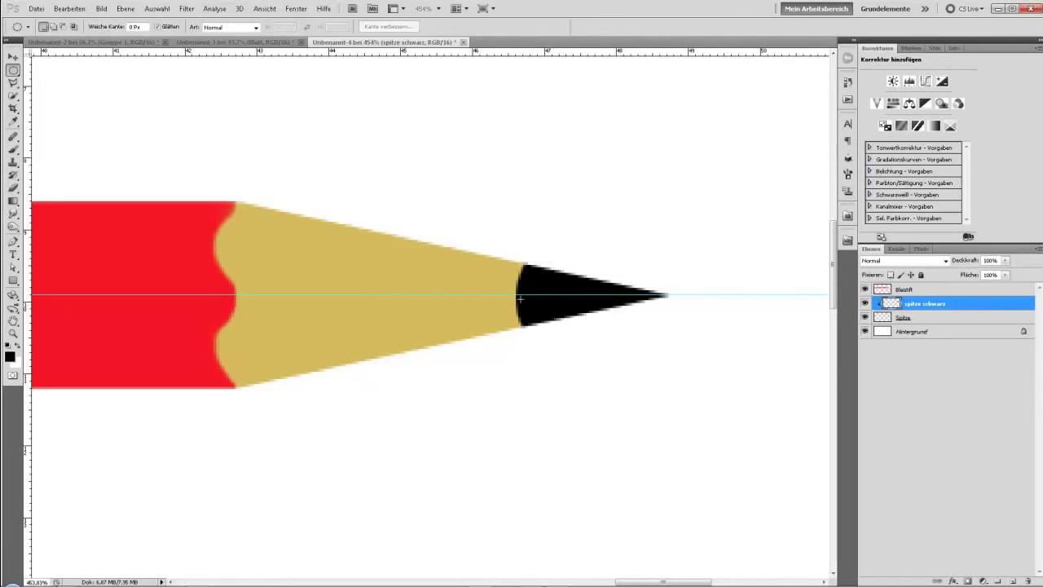
# Darken the upper and lower edges of the tan tip on the Spitze layer with the Burn tool at 20% exposure
pyautogui.click(929, 318)
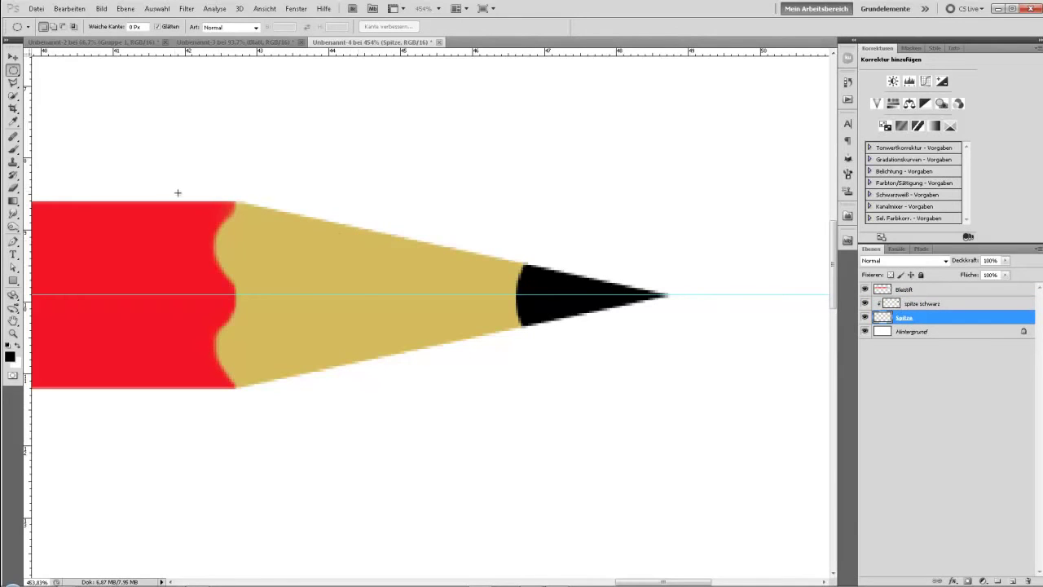
pyautogui.click(13, 227)
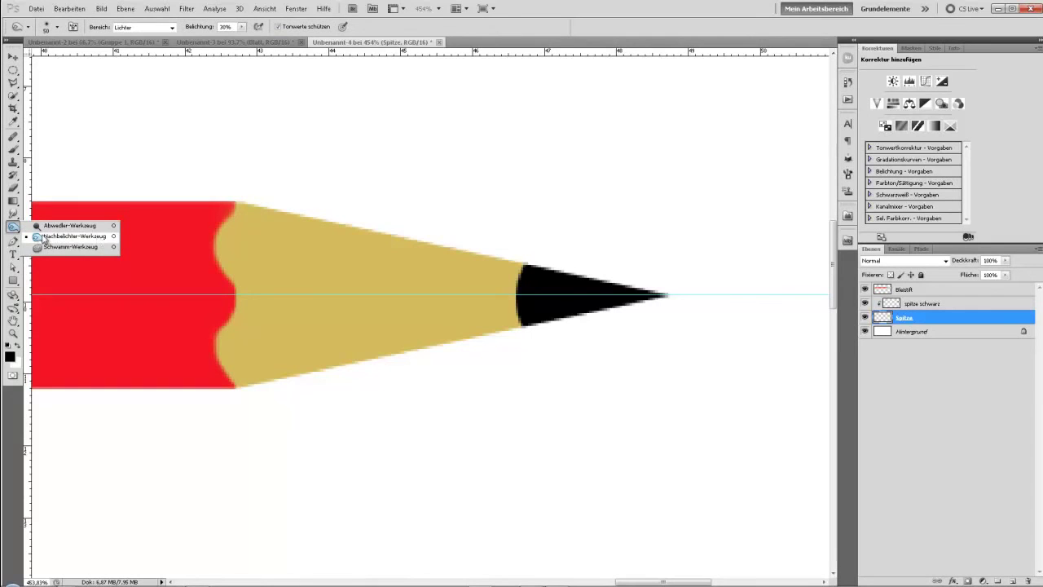
pyautogui.click(46, 236)
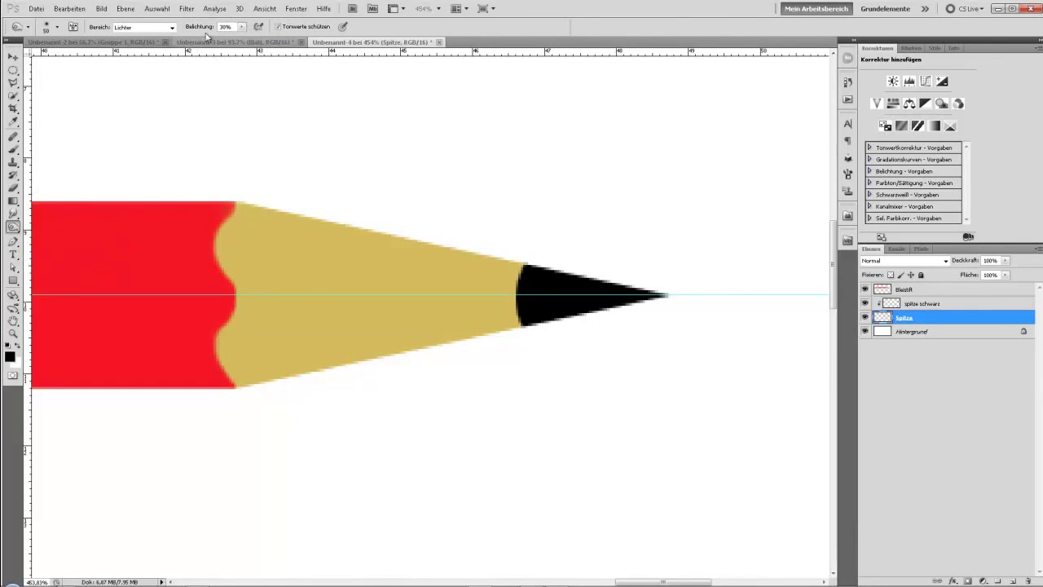
pyautogui.click(233, 27)
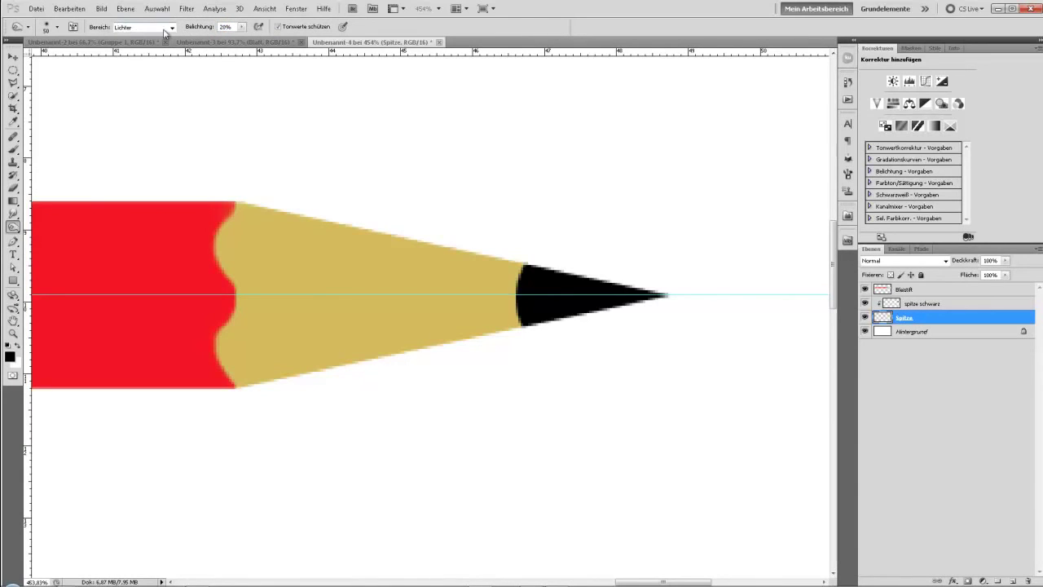
pyautogui.moveTo(576, 242); pyautogui.dragTo(219, 181)
pyautogui.moveTo(592, 255); pyautogui.dragTo(170, 175)
pyautogui.moveTo(635, 256); pyautogui.dragTo(186, 175)
pyautogui.moveTo(692, 285); pyautogui.dragTo(201, 204)
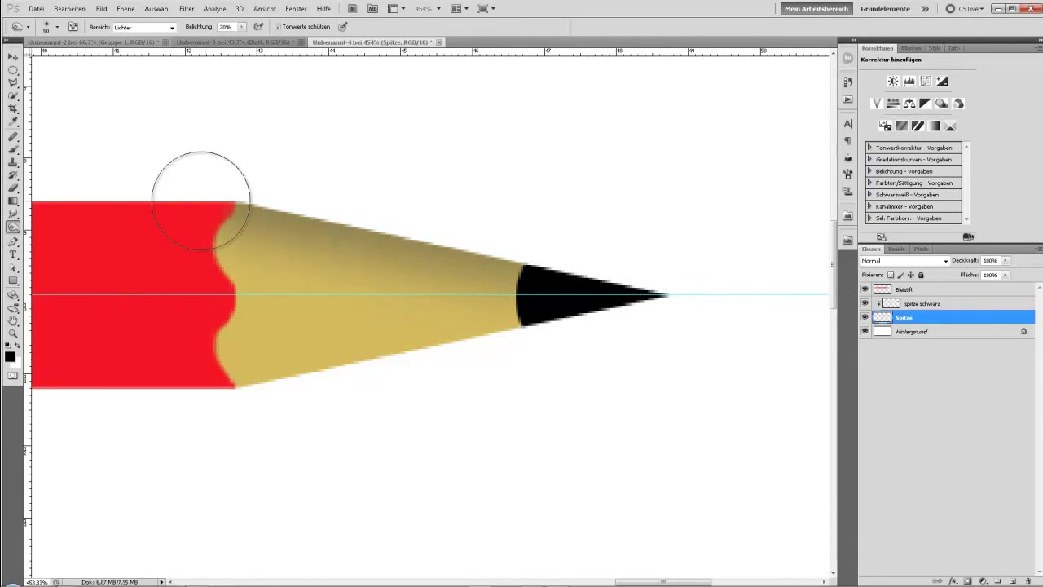
pyautogui.moveTo(628, 256); pyautogui.dragTo(278, 194)
pyautogui.moveTo(601, 333); pyautogui.dragTo(235, 384)
pyautogui.moveTo(526, 361); pyautogui.dragTo(175, 419)
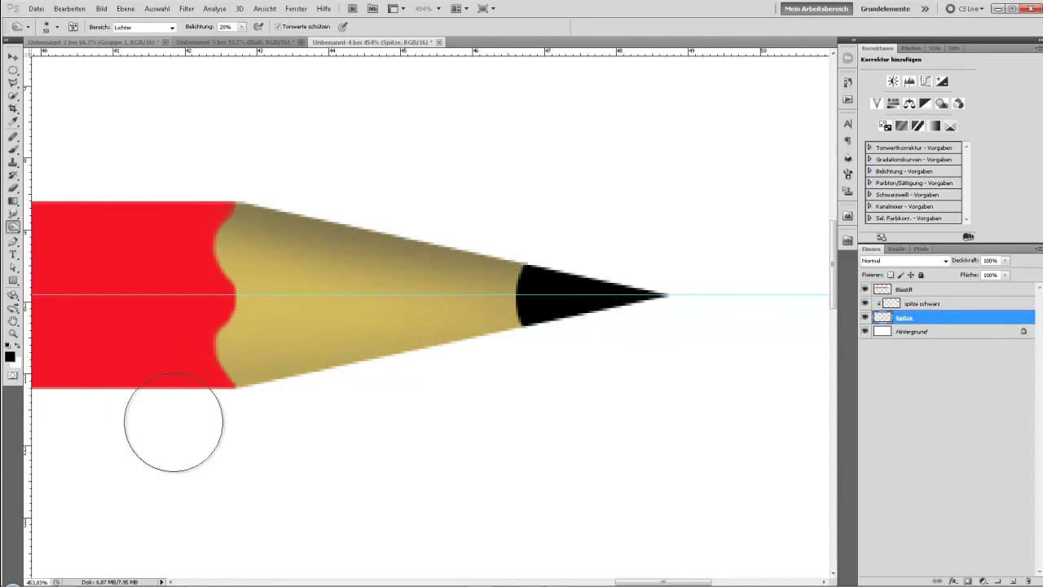
pyautogui.moveTo(518, 343); pyautogui.dragTo(74, 433)
pyautogui.moveTo(533, 361); pyautogui.dragTo(79, 424)
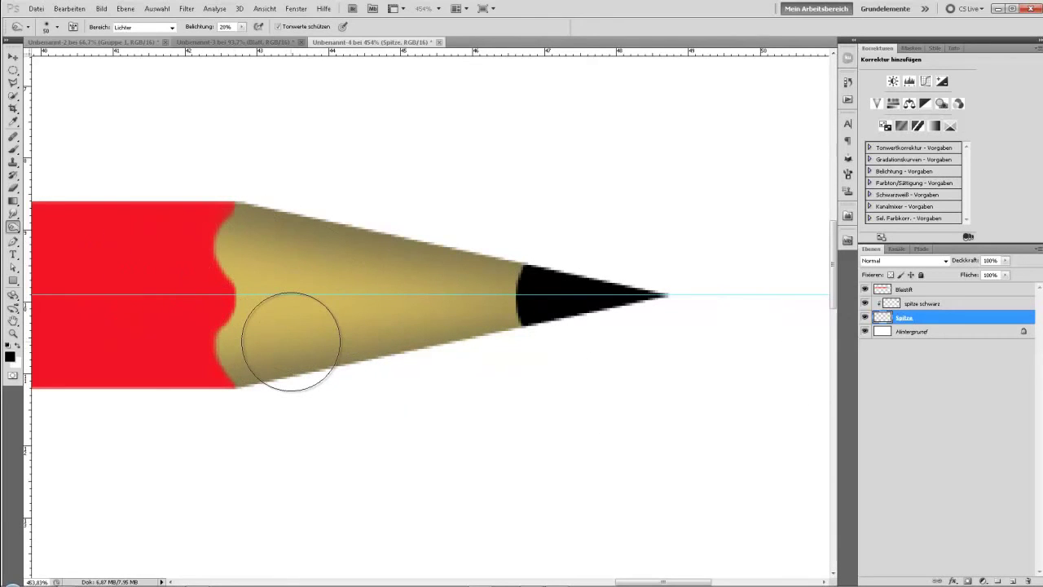
# Shade the upper and lower edges of the red pencil body on the Bleistift layer with the Burn tool
pyautogui.hotkey('ctrl', '0')
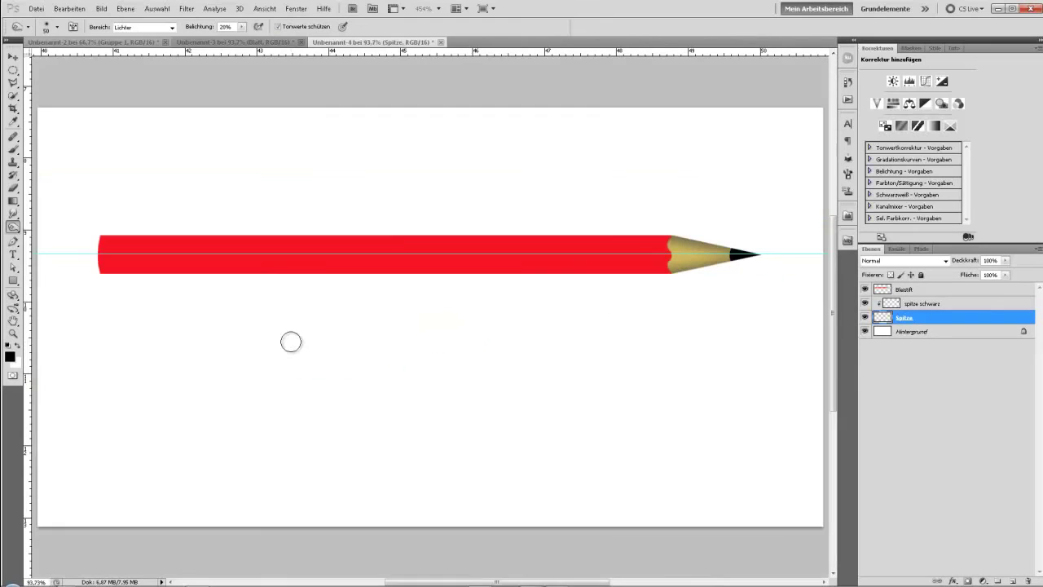
pyautogui.click(917, 291)
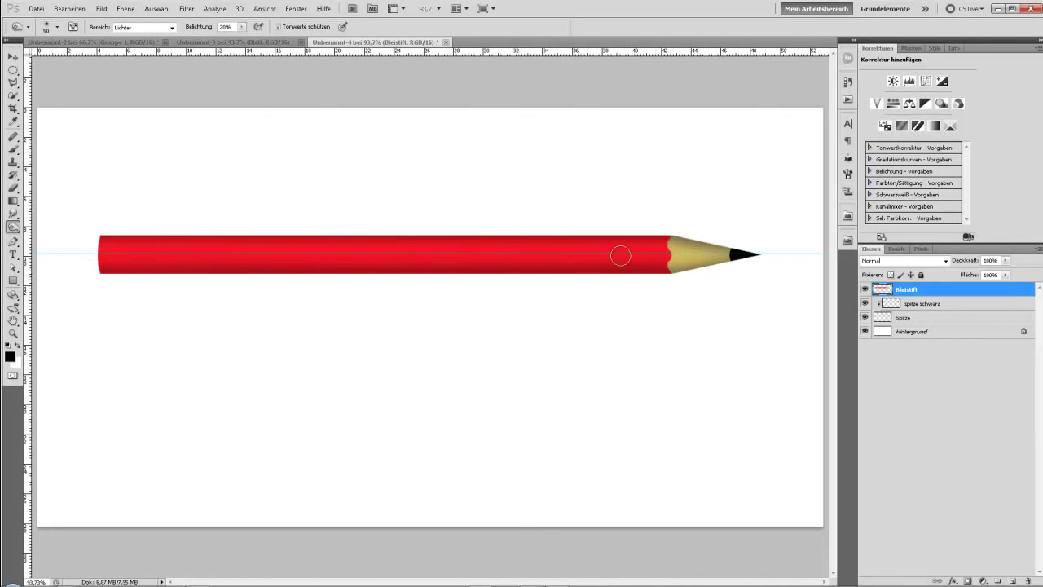
# Add the text Einpraegsam in 42 pt Arial on the red pencil body, using tan #d5b957 sampled from the tip as text colour
pyautogui.click(13, 254)
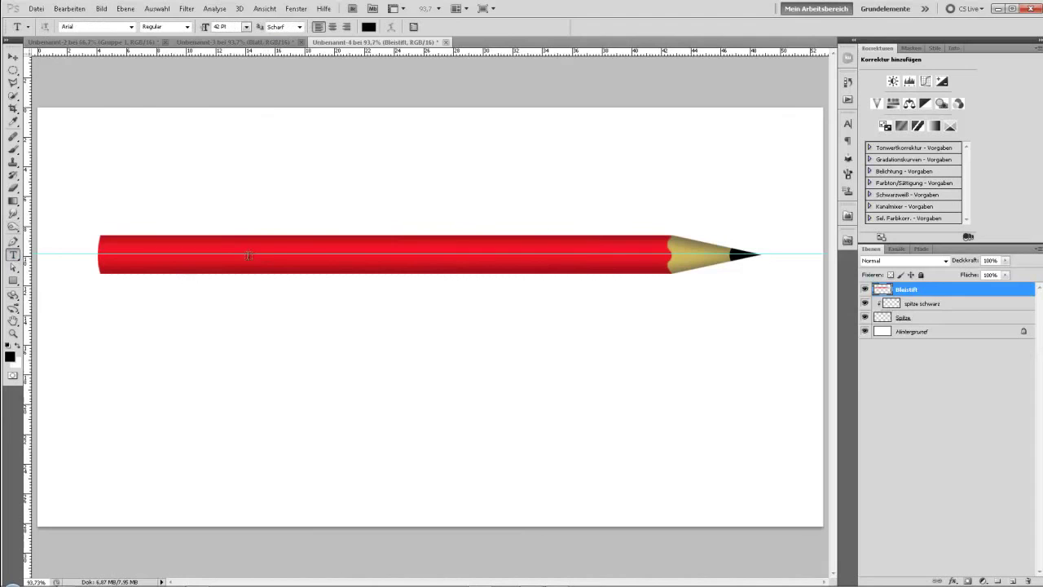
pyautogui.click(368, 27)
pyautogui.moveTo(722, 75); pyautogui.dragTo(371, 158)
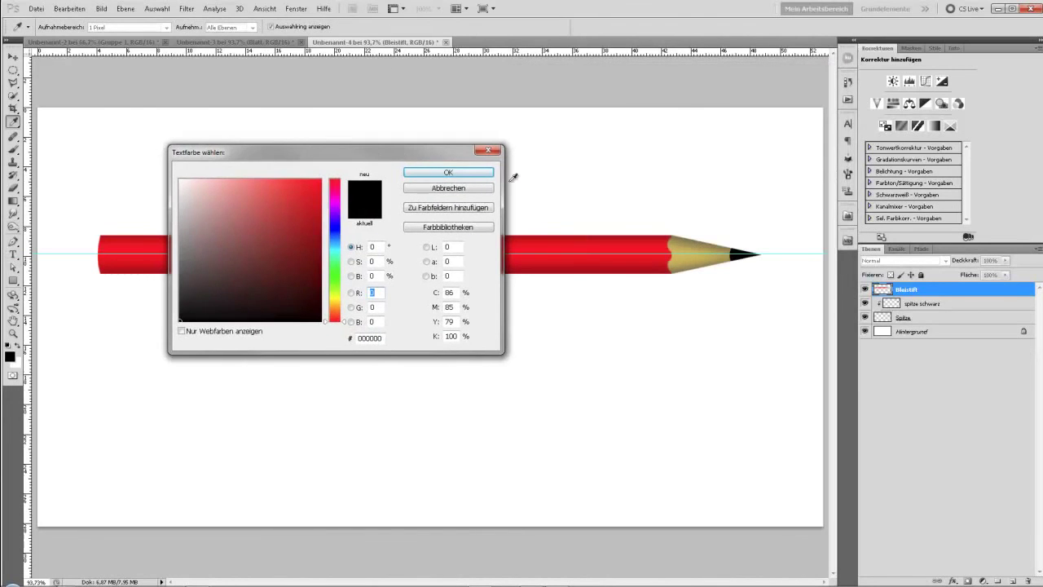
pyautogui.click(677, 254)
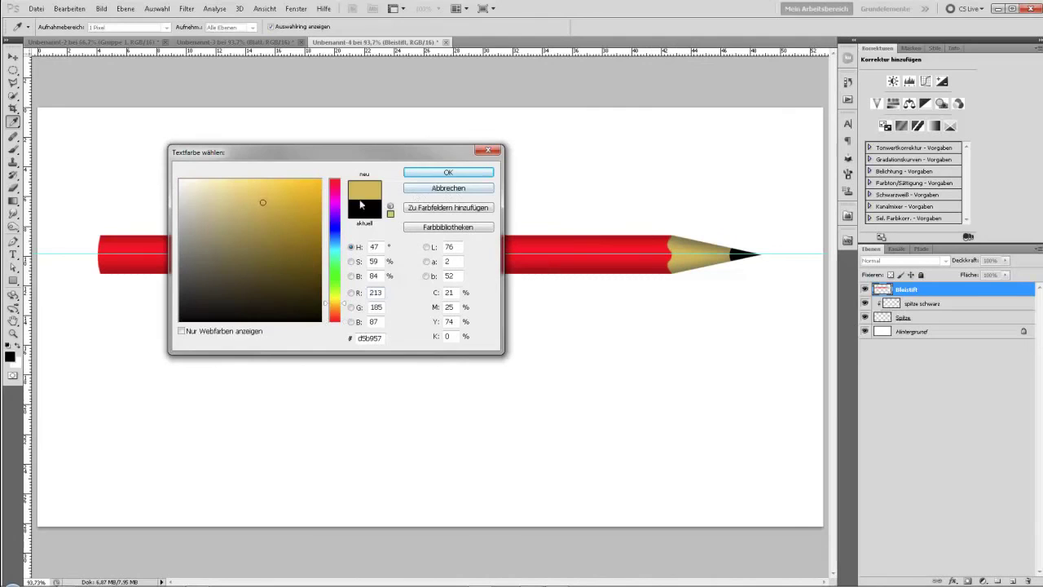
pyautogui.click(448, 172)
pyautogui.click(218, 255)
pyautogui.write('Ein')
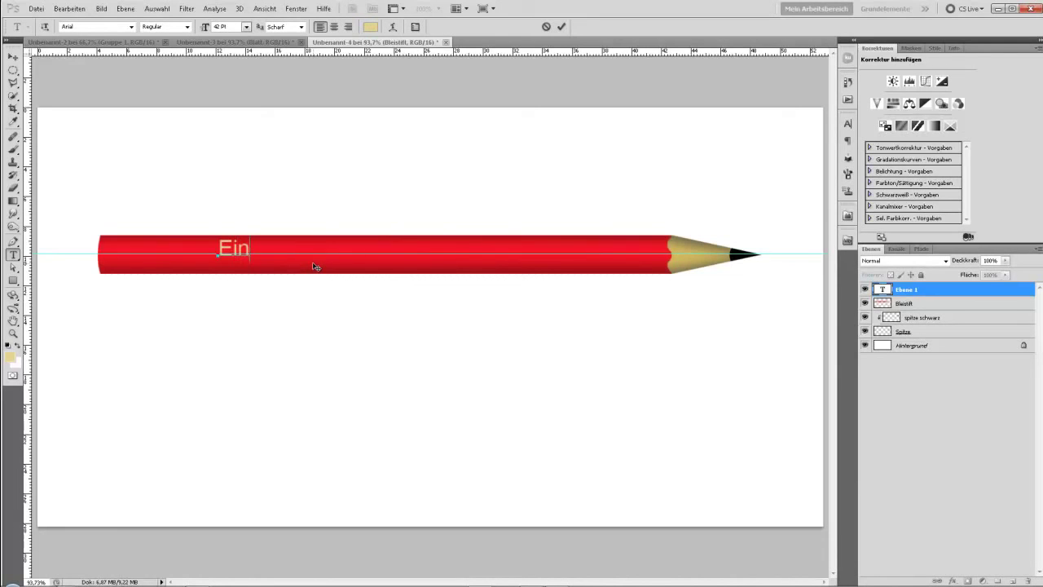
pyautogui.write('praegsam')
# Set the Einpraegsam lettering to Bold and centre it on the guide along the pencil body
pyautogui.hotkey('ctrl', 'a')
pyautogui.moveTo(313, 271); pyautogui.dragTo(315, 276)
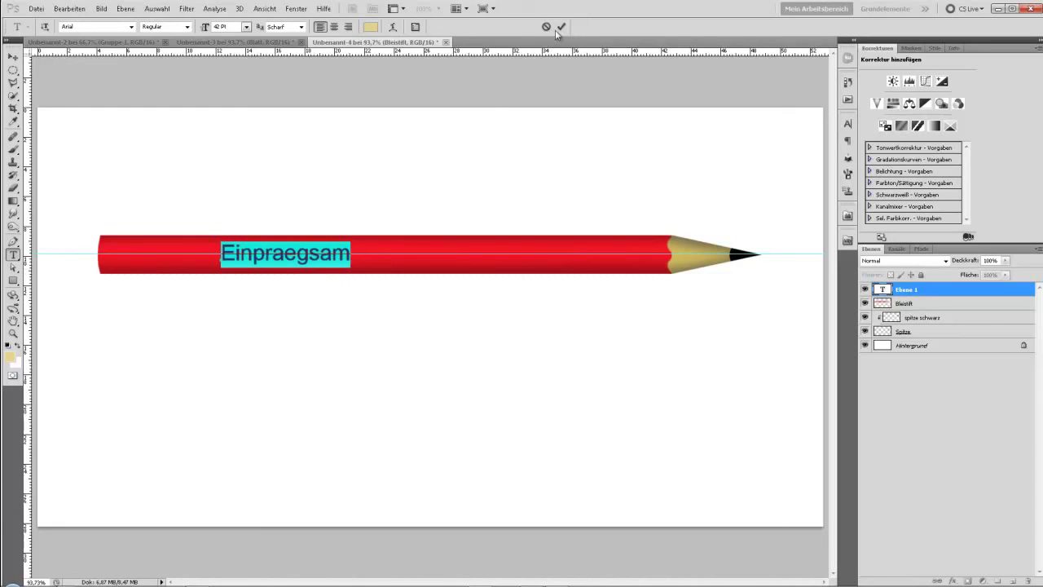
pyautogui.click(187, 27)
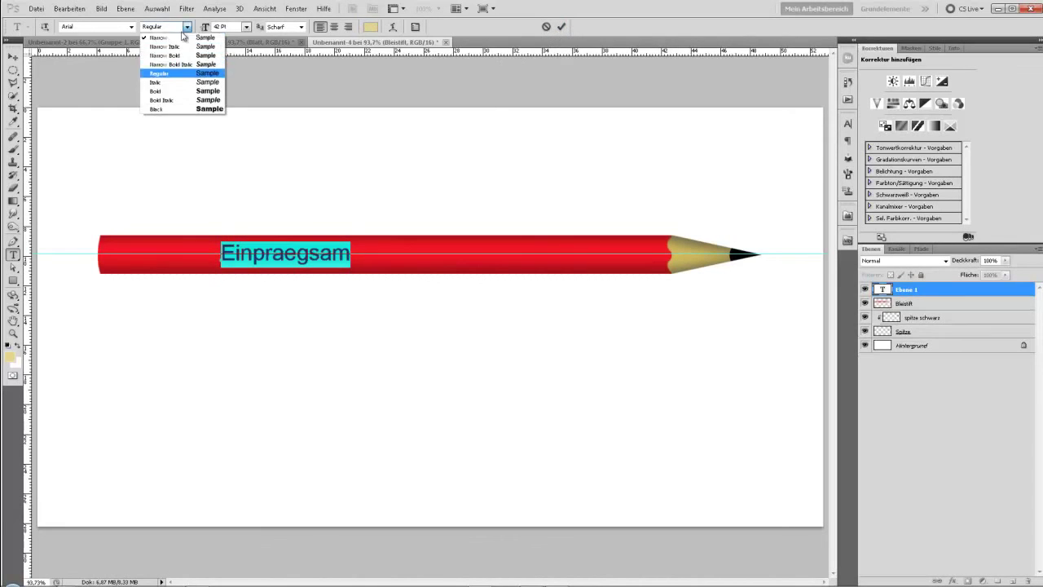
pyautogui.click(165, 92)
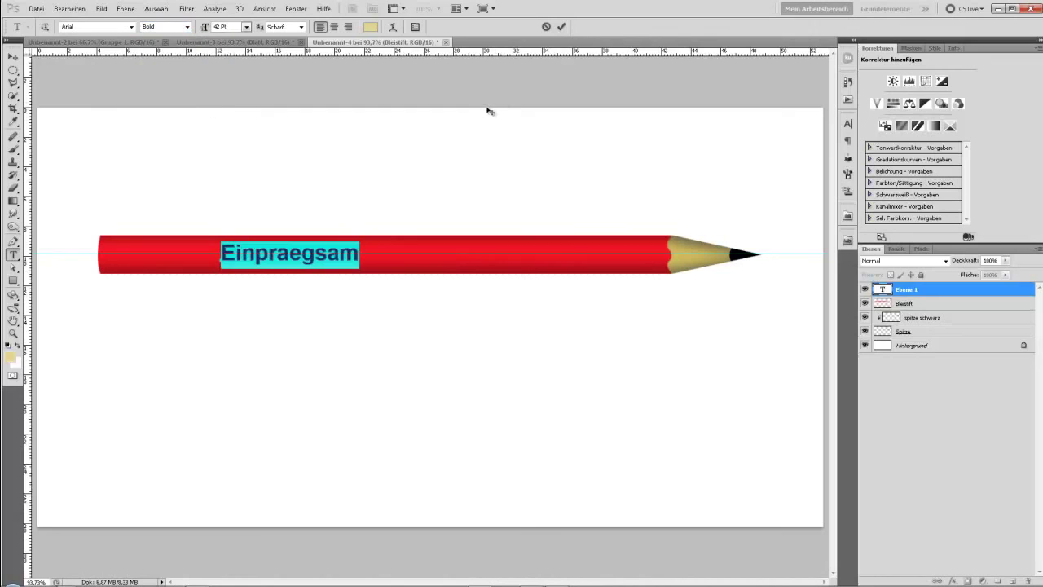
pyautogui.click(561, 27)
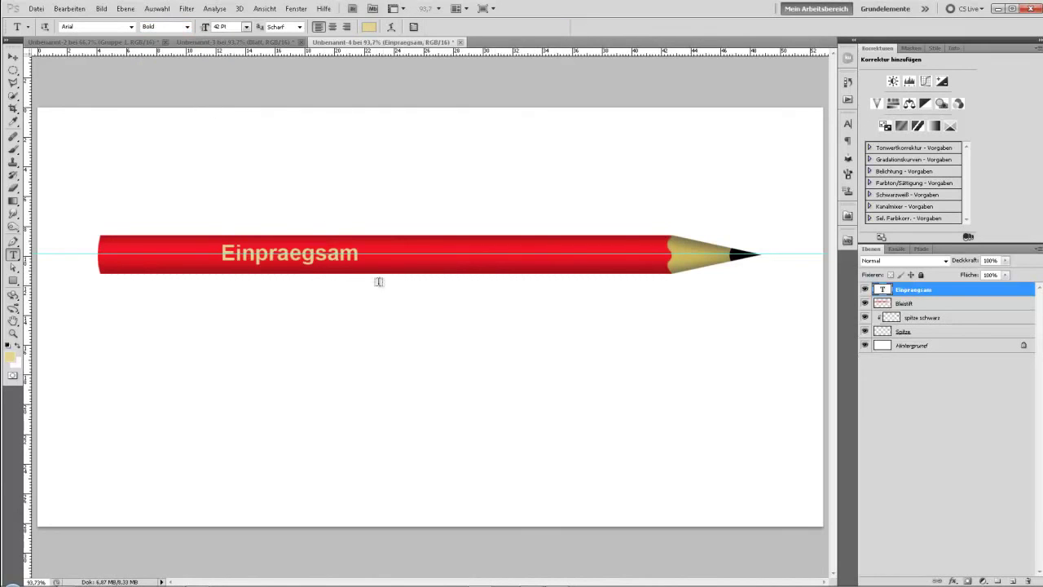
# Move the Einpraegsam lettering about 4.5 cm along the pencil body towards the tip
pyautogui.press('v')
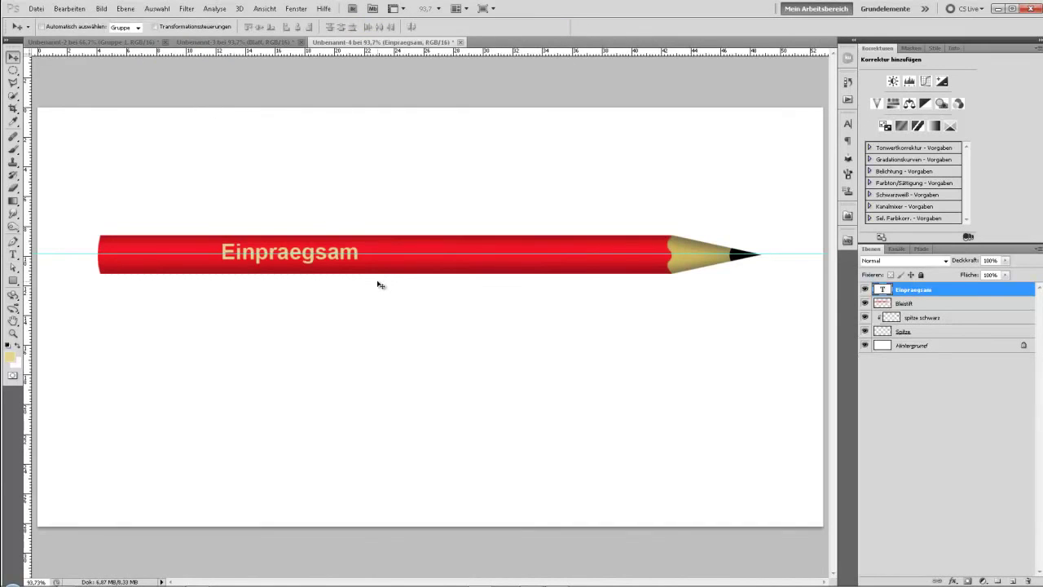
pyautogui.press('Right')
pyautogui.press('Right')
pyautogui.press('Right')
pyautogui.press('Right')
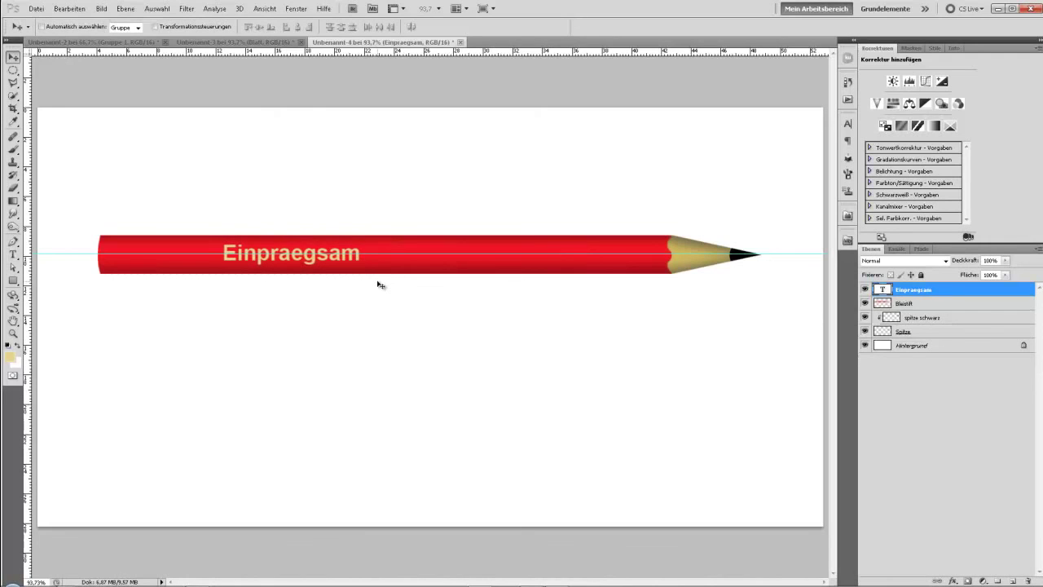
pyautogui.press('Right')
pyautogui.press('Right')
pyautogui.press('Right')
pyautogui.press('Right')
pyautogui.press('Right')
pyautogui.press('Right')
pyautogui.press('Right')
pyautogui.press('Right')
pyautogui.press('Right')
pyautogui.press('Right')
pyautogui.press('Right')
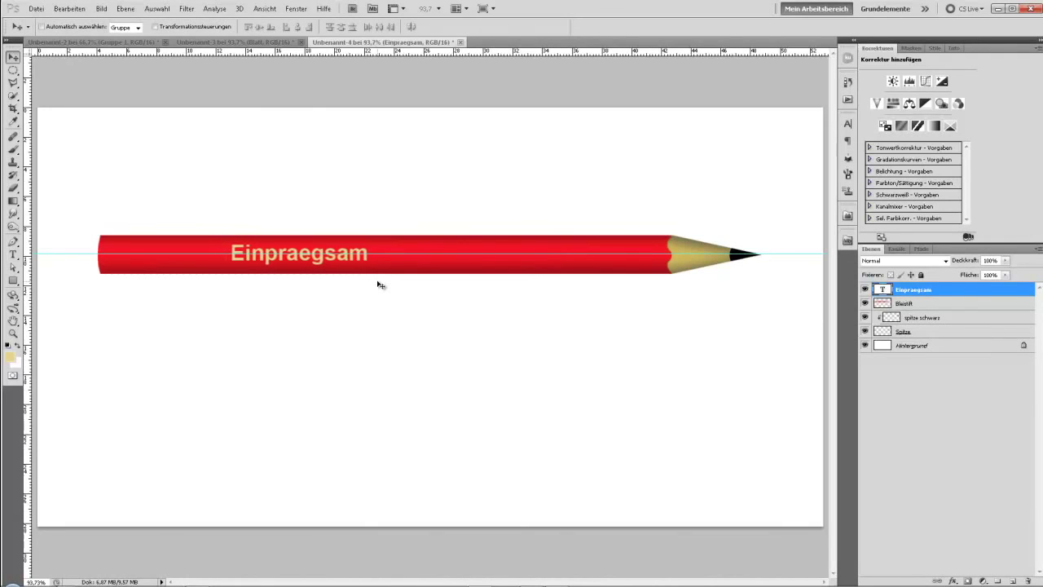
pyautogui.press('Right')
pyautogui.press('Right')
pyautogui.press('Right')
pyautogui.press('Right')
pyautogui.press('Right')
pyautogui.press('Right')
pyautogui.press('Right')
pyautogui.press('Right')
pyautogui.press('Right')
pyautogui.press('Right')
pyautogui.press('Right')
pyautogui.press('Right')
pyautogui.press('Right')
pyautogui.press('Right')
pyautogui.press('Right')
pyautogui.press('Right')
pyautogui.press('Right')
pyautogui.press('Right')
pyautogui.press('Right')
pyautogui.press('Right')
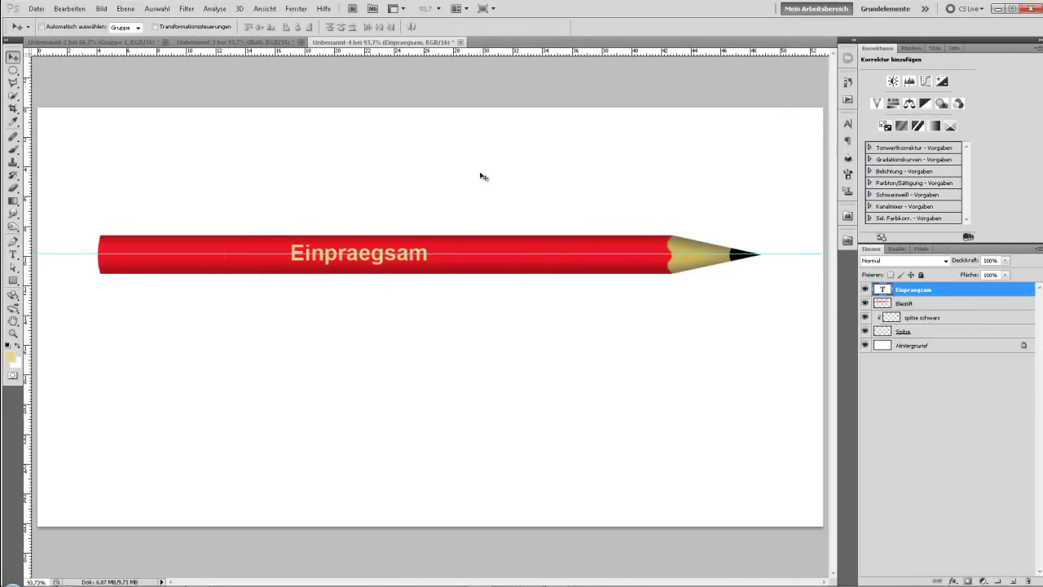
# Merge the lettering with the three pencil layers and bring the merged pencil into the notepad document Unbenannt-3 as its topmost layer
pyautogui.keyDown('shift'); pyautogui.click(933, 332); pyautogui.keyUp('shift')
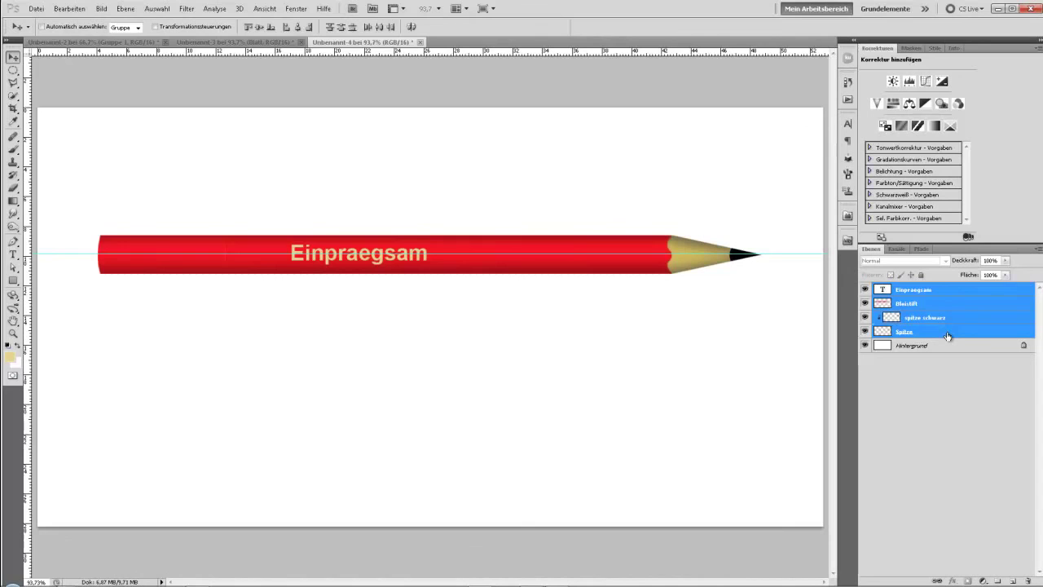
pyautogui.hotkey('ctrl', 'e')
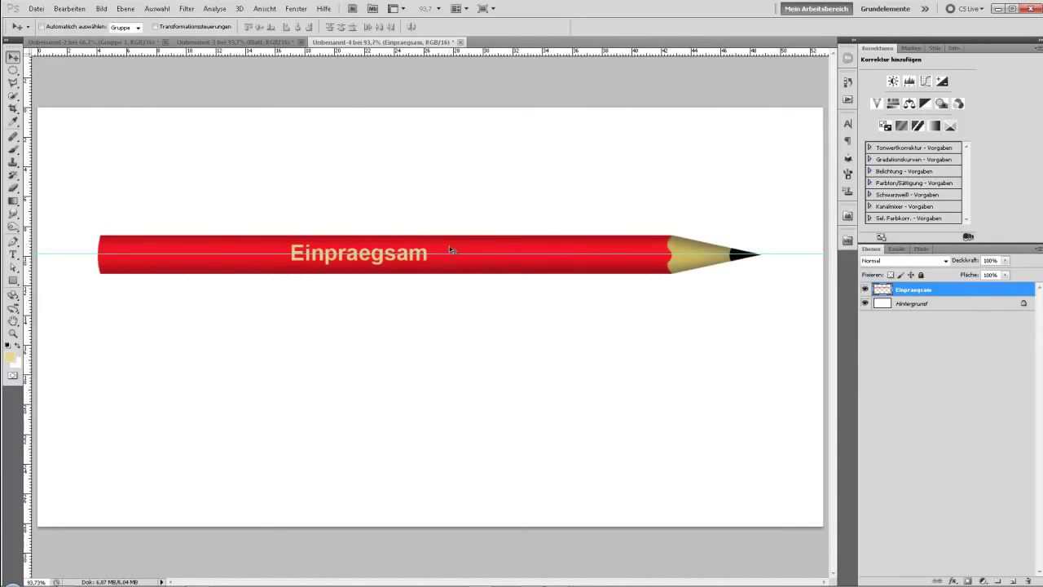
pyautogui.moveTo(383, 253)
pyautogui.mouseDown()
pyautogui.moveTo(218, 104)
pyautogui.moveTo(192, 64)
pyautogui.moveTo(318, 269)
pyautogui.moveTo(306, 314)
pyautogui.mouseUp()
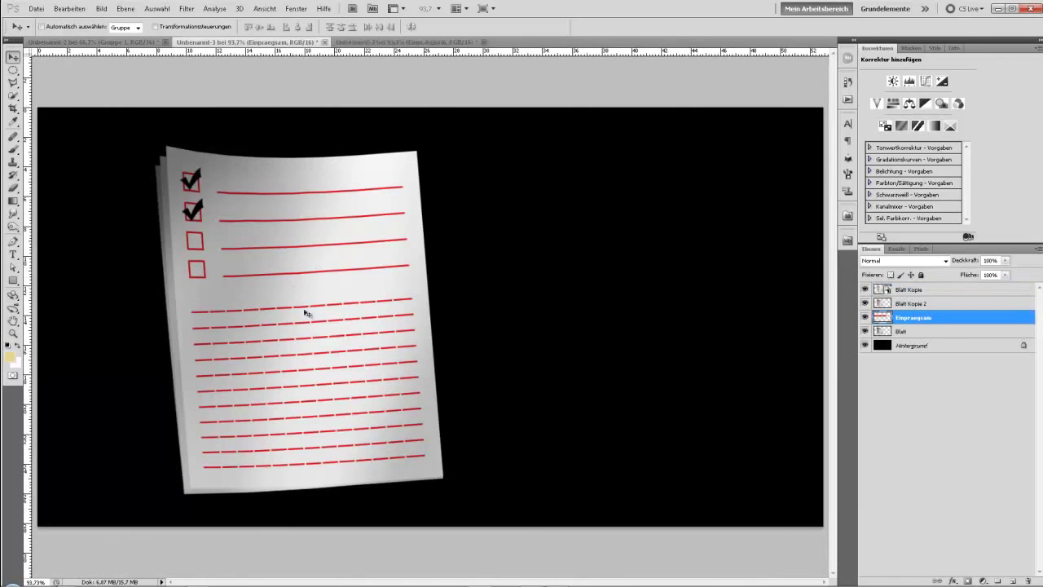
pyautogui.moveTo(923, 318); pyautogui.dragTo(915, 289)
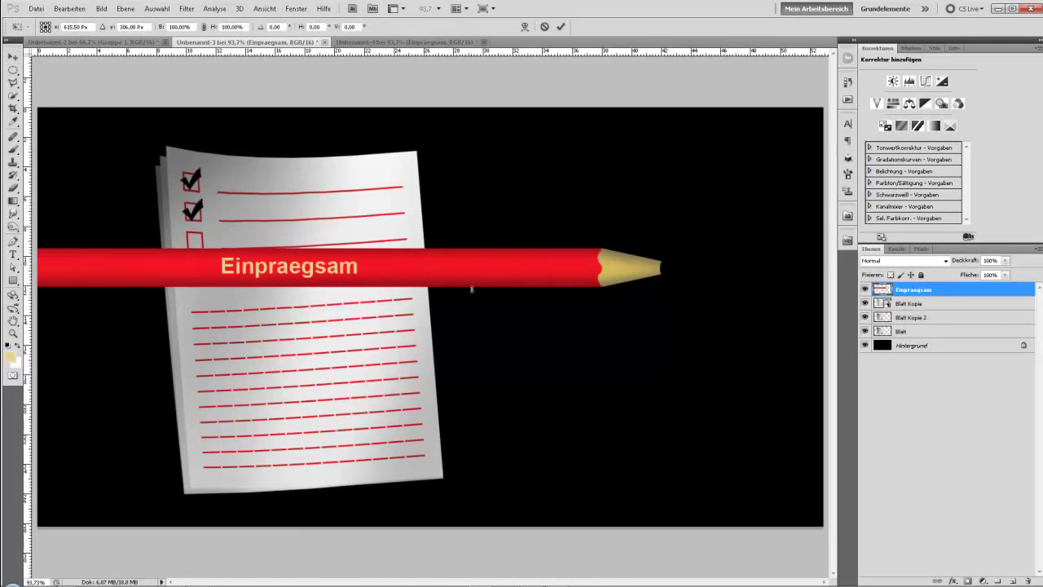
# Scale the pencil to 37.94%, rotate it by -63.90° and place it diagonally over the notepad's lower-left part, tip pointing up
pyautogui.hotkey('ctrl', 't')
pyautogui.moveTo(418, 270)
pyautogui.mouseDown()
pyautogui.moveTo(480, 280)
pyautogui.moveTo(550, 331)
pyautogui.mouseUp()
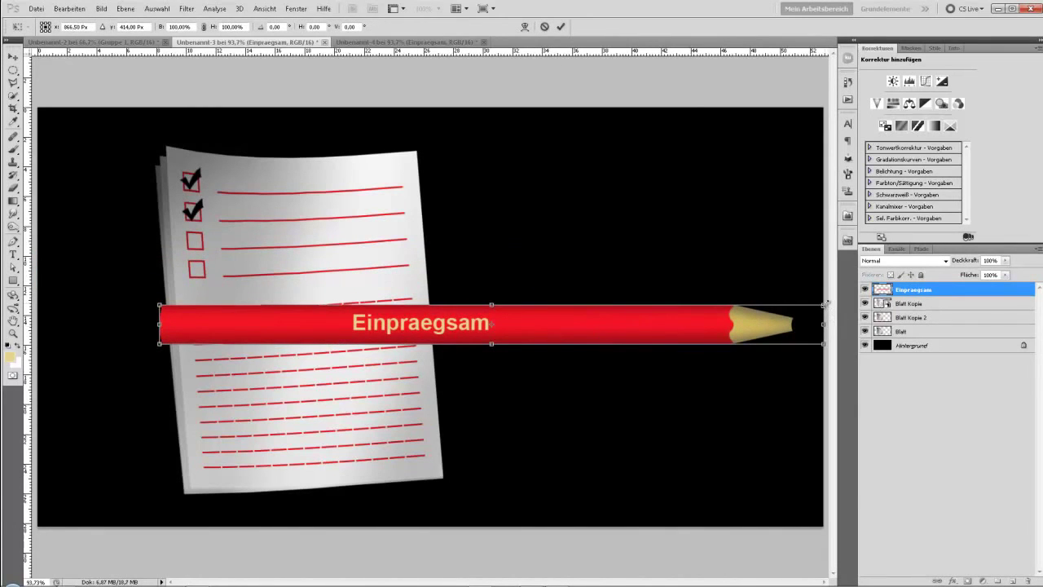
pyautogui.moveTo(807, 303)
pyautogui.mouseDown()
pyautogui.moveTo(375, 333)
pyautogui.moveTo(414, 332)
pyautogui.moveTo(396, 233)
pyautogui.moveTo(348, 197)
pyautogui.mouseUp()
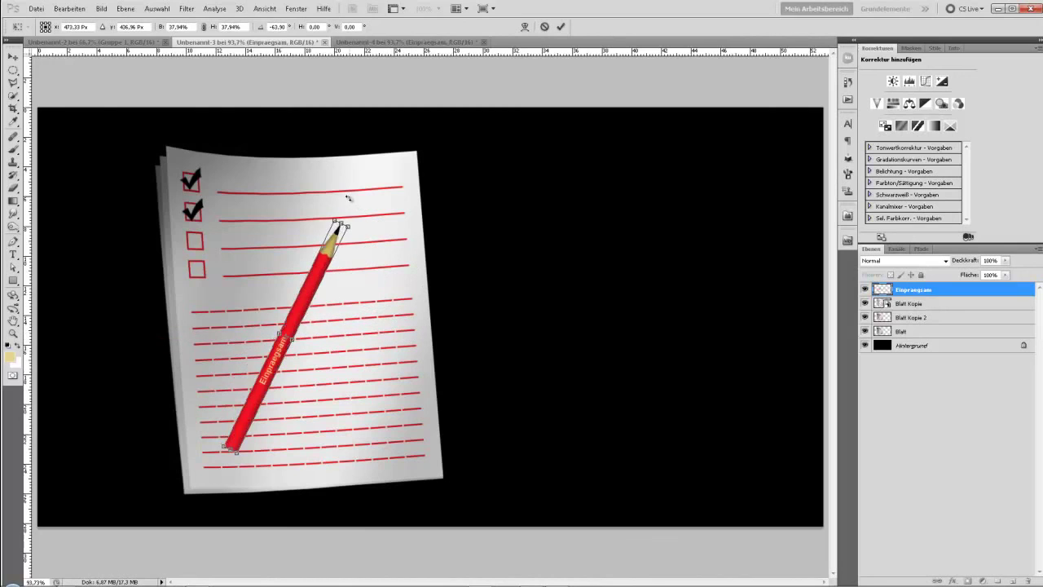
pyautogui.moveTo(316, 284); pyautogui.dragTo(249, 310)
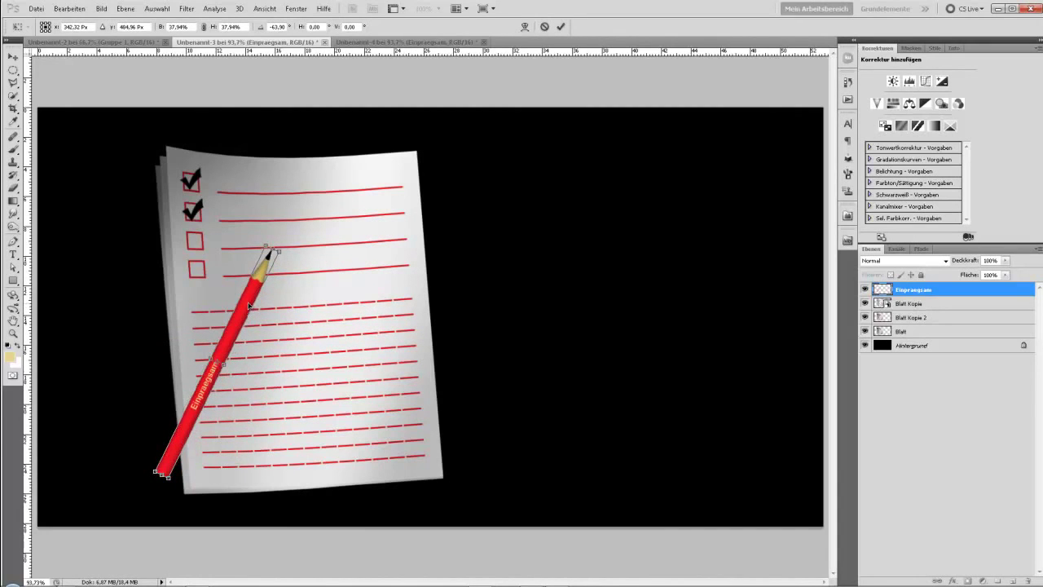
pyautogui.press('Return')
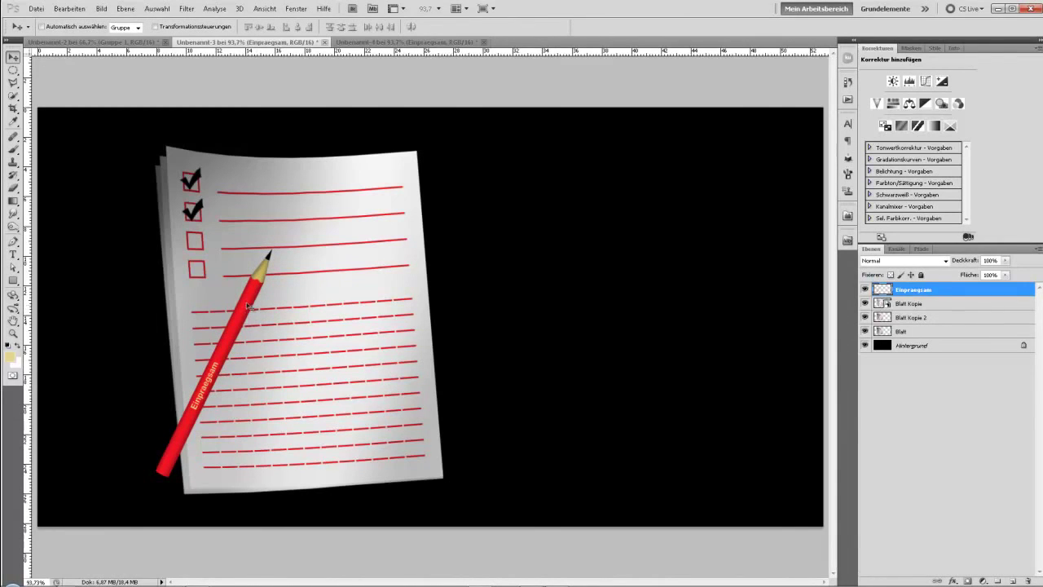
# Give the pencil layer a drop shadow with reduced opacity, 120° angle, 5 px distance and 5 px size
pyautogui.doubleClick(953, 294)
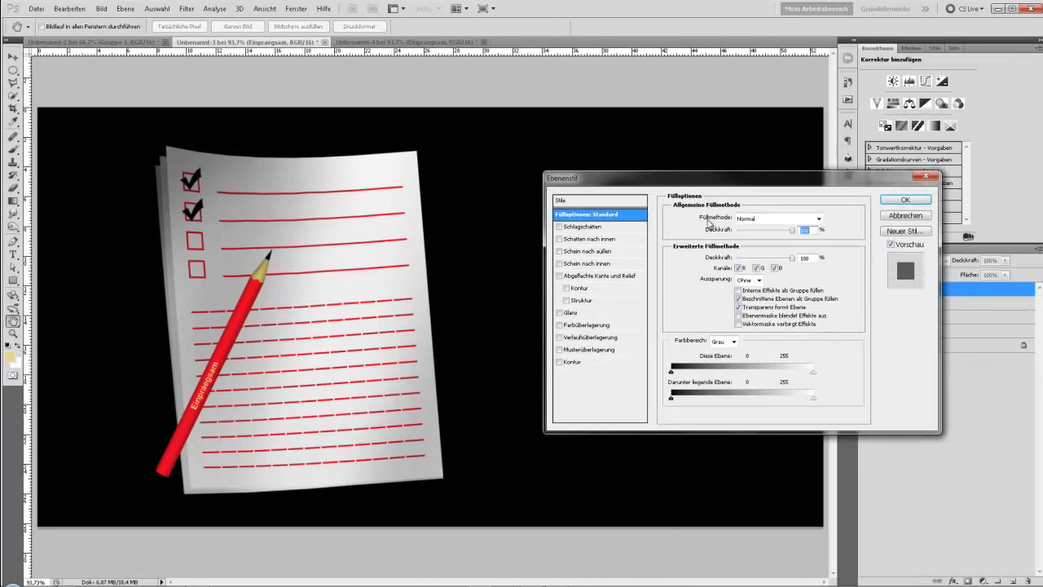
pyautogui.click(582, 229)
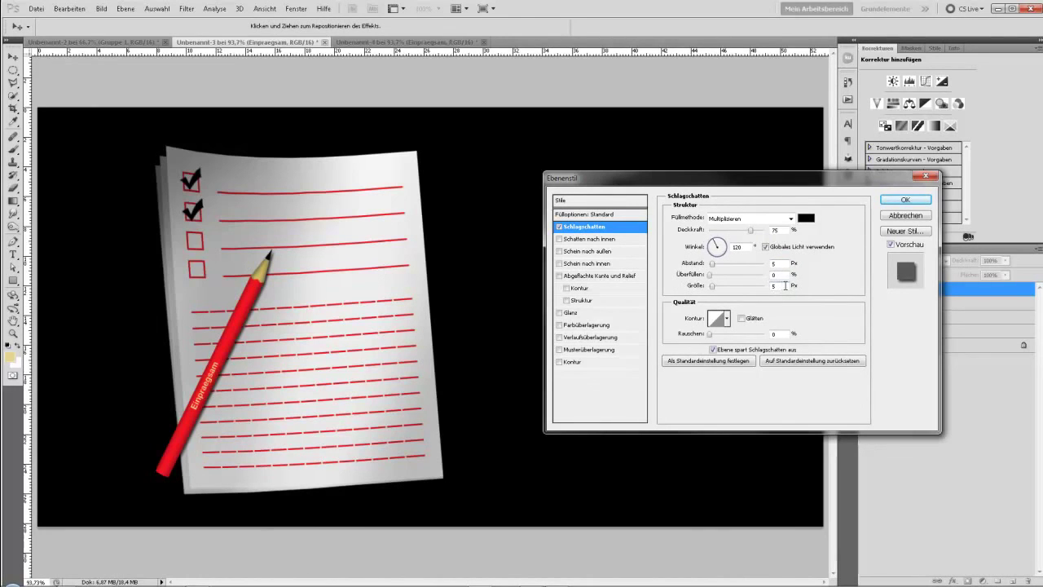
pyautogui.moveTo(749, 230); pyautogui.dragTo(743, 235)
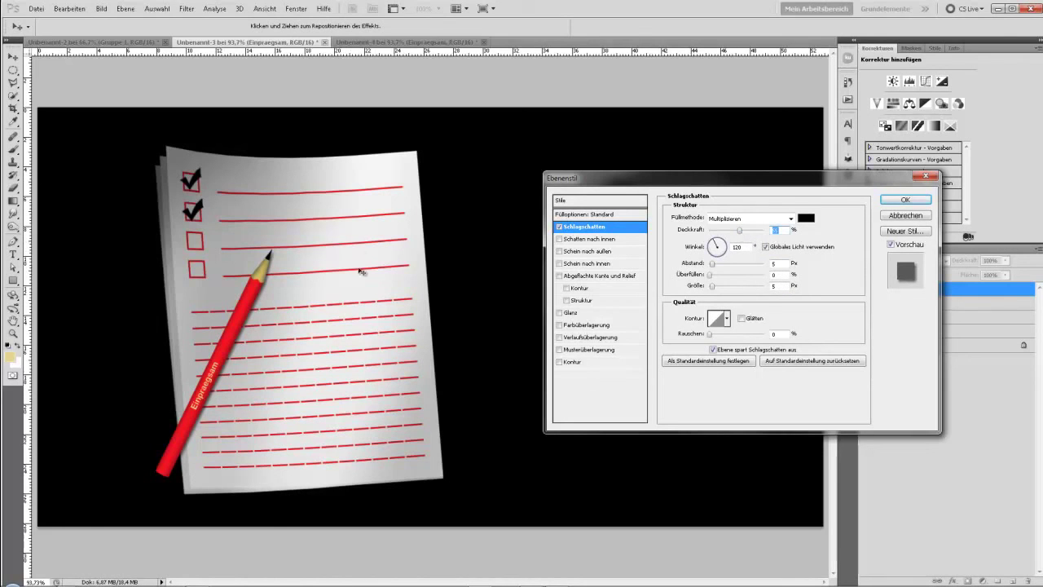
pyautogui.click(905, 199)
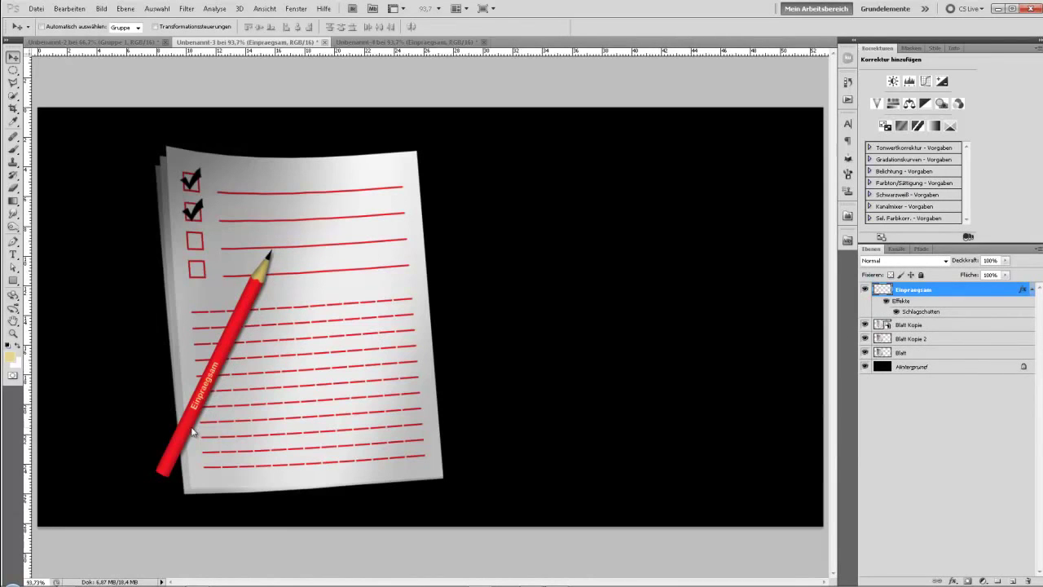
# Hide the black Hintergrund layer and select the pencil layer together with the three sheet layers
pyautogui.click(865, 367)
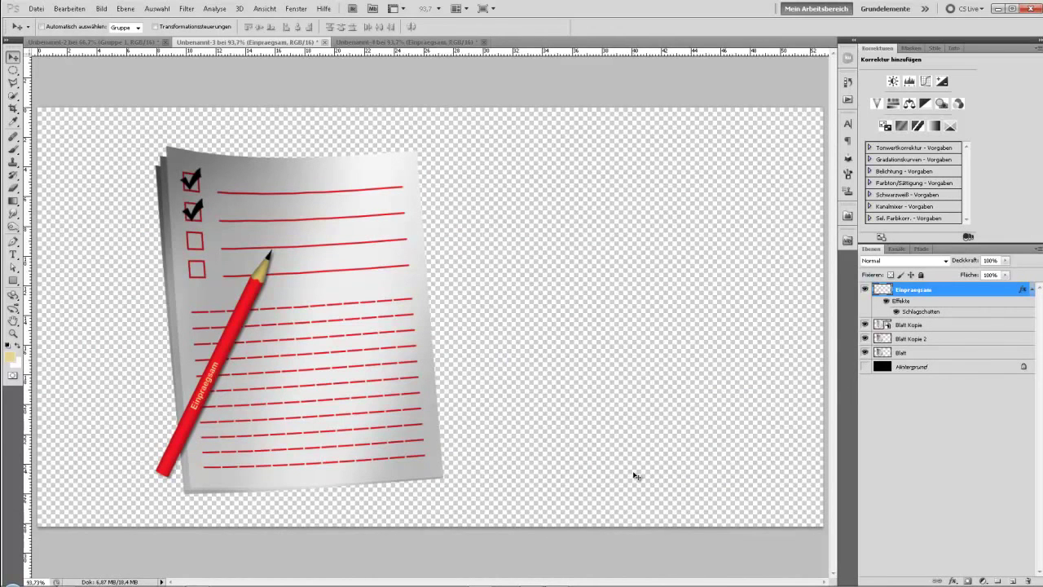
pyautogui.keyDown('shift'); pyautogui.click(914, 353); pyautogui.keyUp('shift')
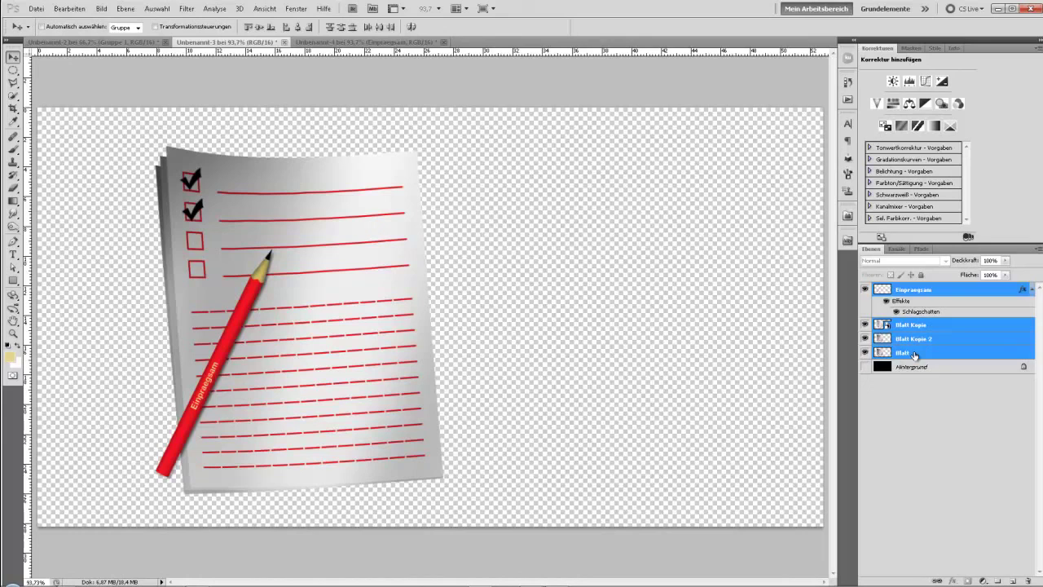
# Open the contents of the Blatt Kopie smart object, and within it the contents of the Blatt smart object
pyautogui.click(950, 327)
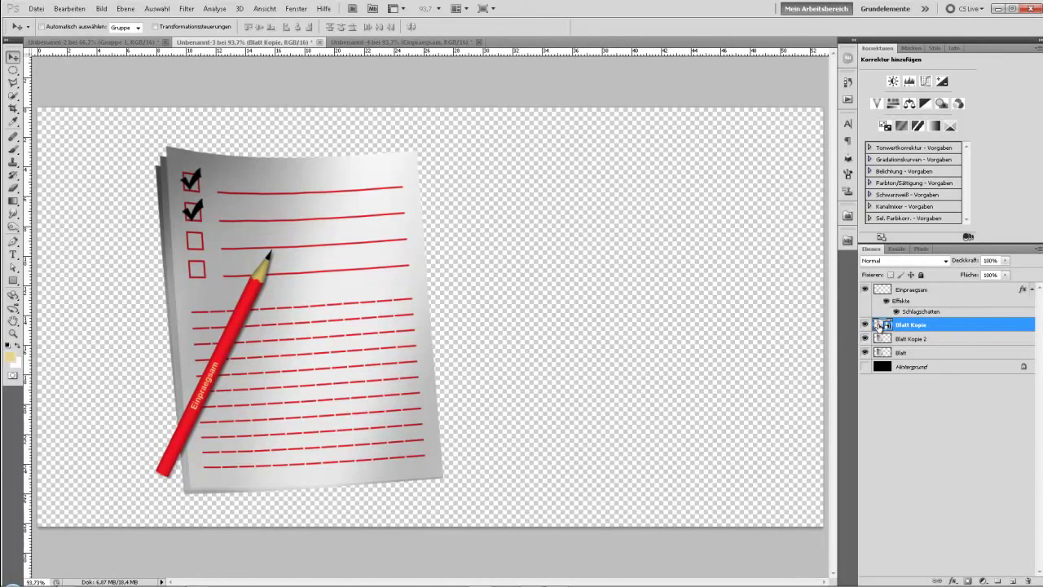
pyautogui.doubleClick(880, 325)
pyautogui.press('Return')
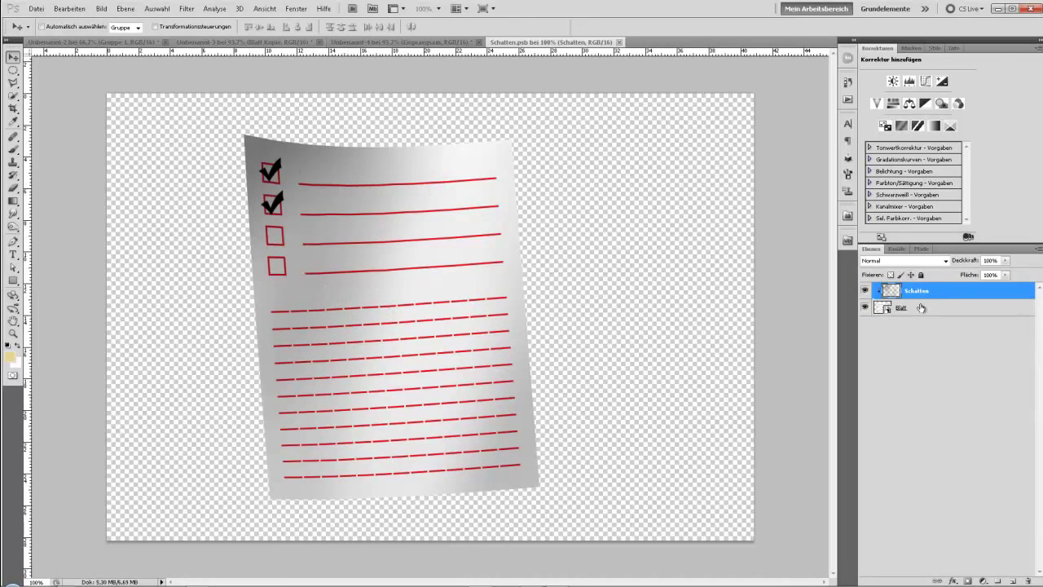
pyautogui.doubleClick(881, 308)
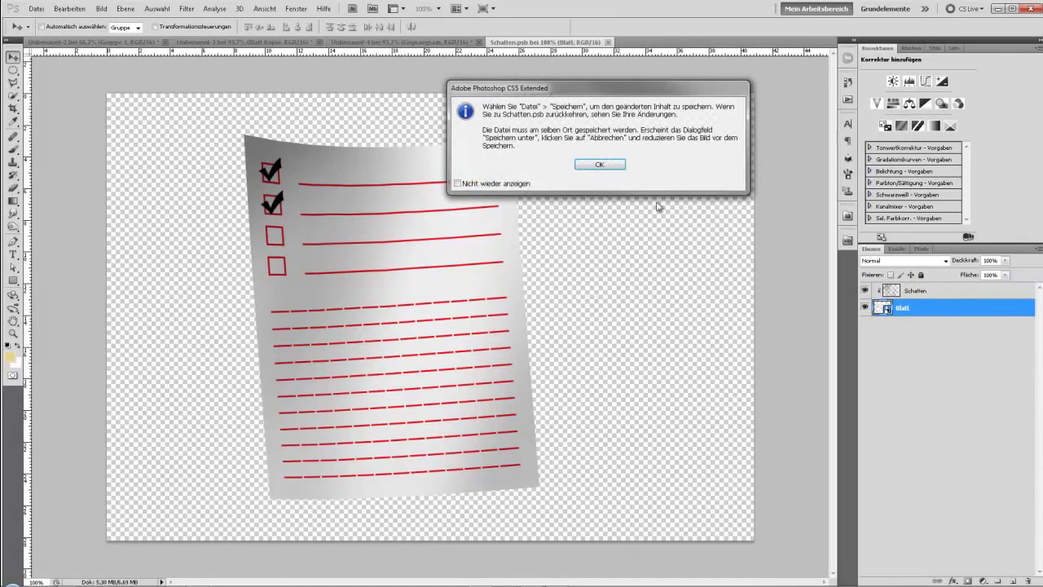
pyautogui.click(605, 196)
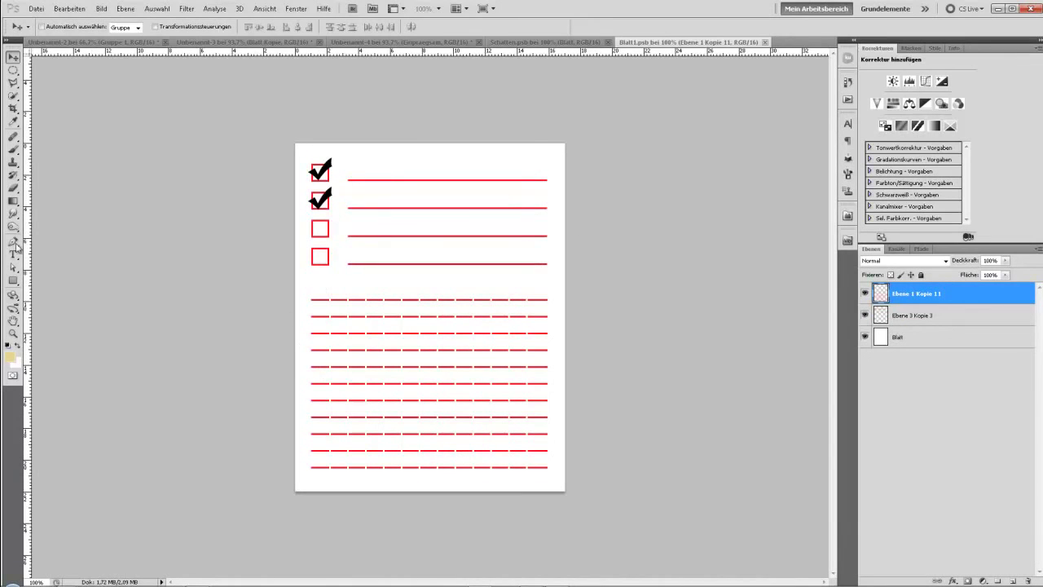
# Paint two black scribbles about 8 cm wide on Ebene 1 Kopie 11, above and across the dashed lines, with a small brush at 100% opacity
pyautogui.click(14, 150)
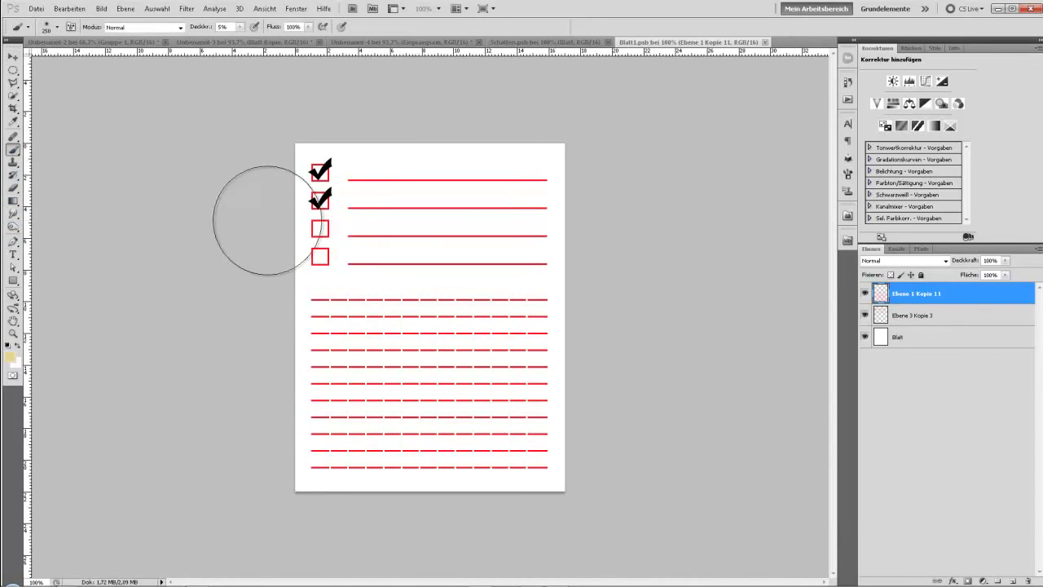
pyautogui.press('[')
pyautogui.press('[')
pyautogui.press('[')
pyautogui.press('[')
pyautogui.press('[')
pyautogui.press('[')
pyautogui.press('[')
pyautogui.press('[')
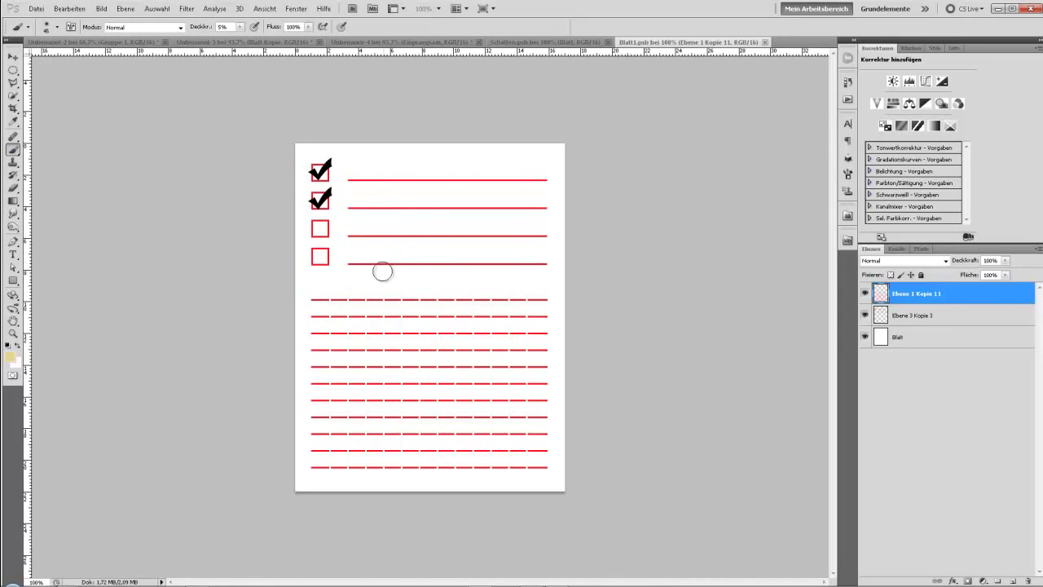
pyautogui.press('[')
pyautogui.click(9, 344)
pyautogui.moveTo(415, 276)
pyautogui.mouseDown()
pyautogui.moveTo(475, 275)
pyautogui.moveTo(470, 288)
pyautogui.mouseUp()
pyautogui.hotkey('ctrl', 'z')
pyautogui.moveTo(203, 30); pyautogui.dragTo(381, 61)
pyautogui.moveTo(204, 27); pyautogui.dragTo(244, 32)
pyautogui.moveTo(354, 292); pyautogui.dragTo(491, 281)
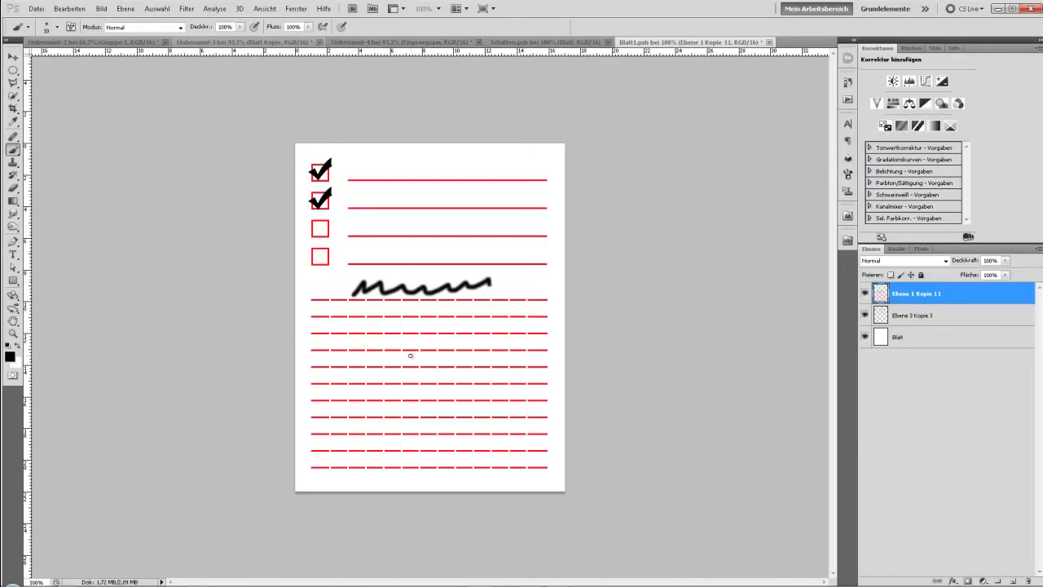
pyautogui.moveTo(410, 360)
pyautogui.mouseDown()
pyautogui.moveTo(459, 334)
pyautogui.moveTo(480, 356)
pyautogui.moveTo(532, 357)
pyautogui.mouseUp()
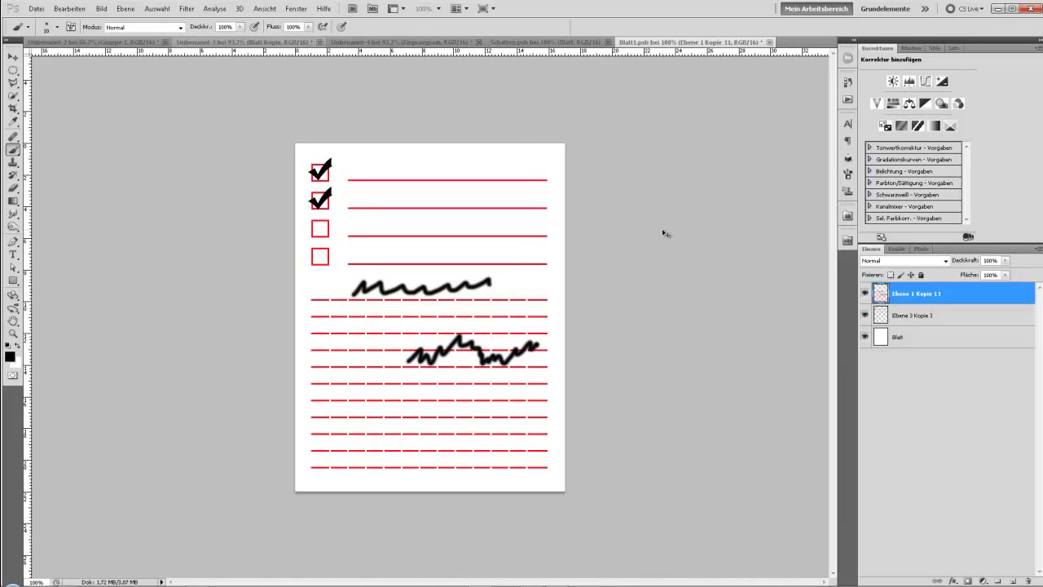
# Save the edited contents of the Blatt smart object in Blatt1.psb and close that document
pyautogui.click(36, 8)
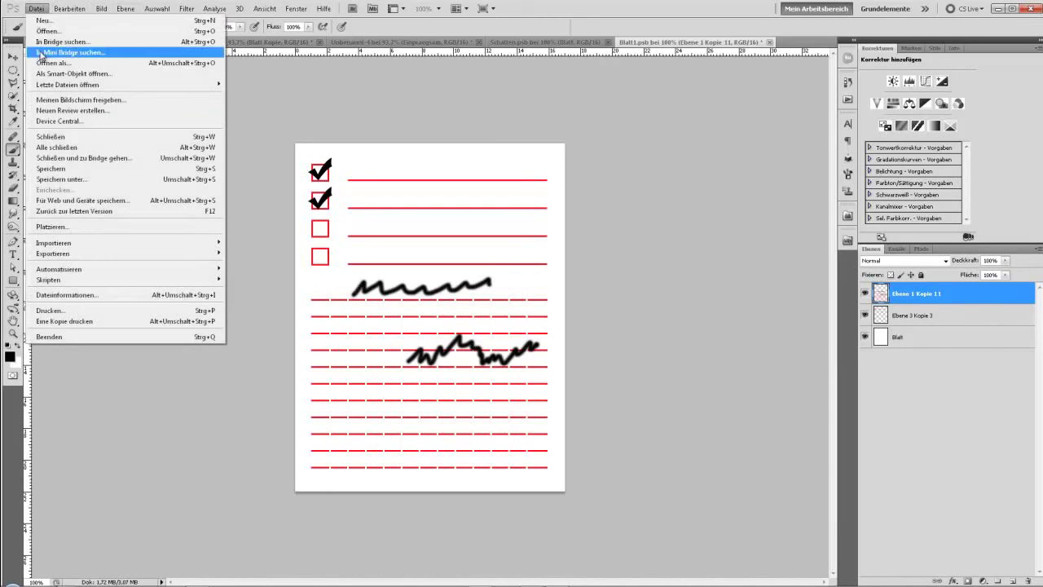
pyautogui.click(64, 169)
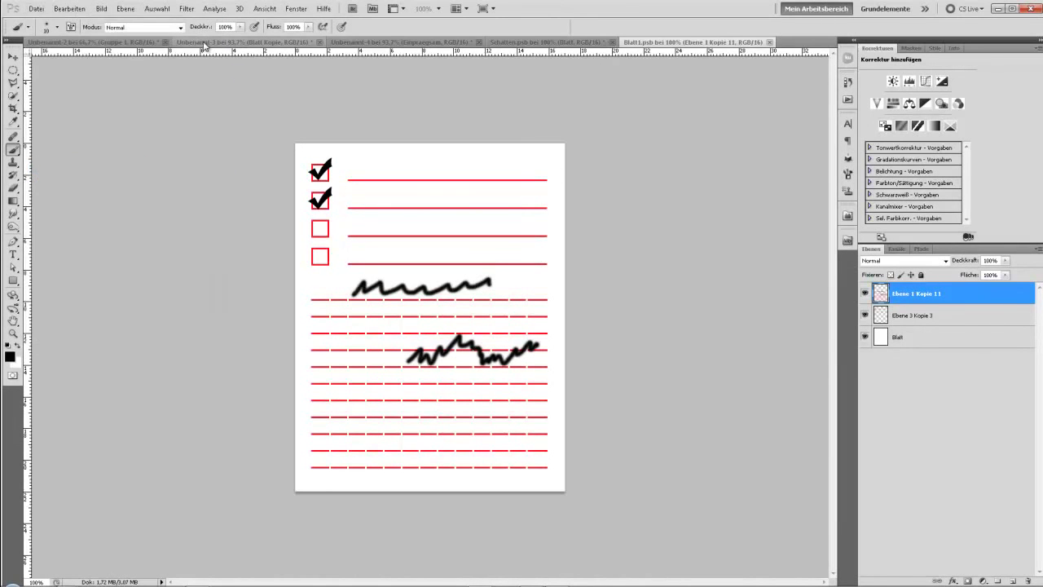
pyautogui.click(206, 43)
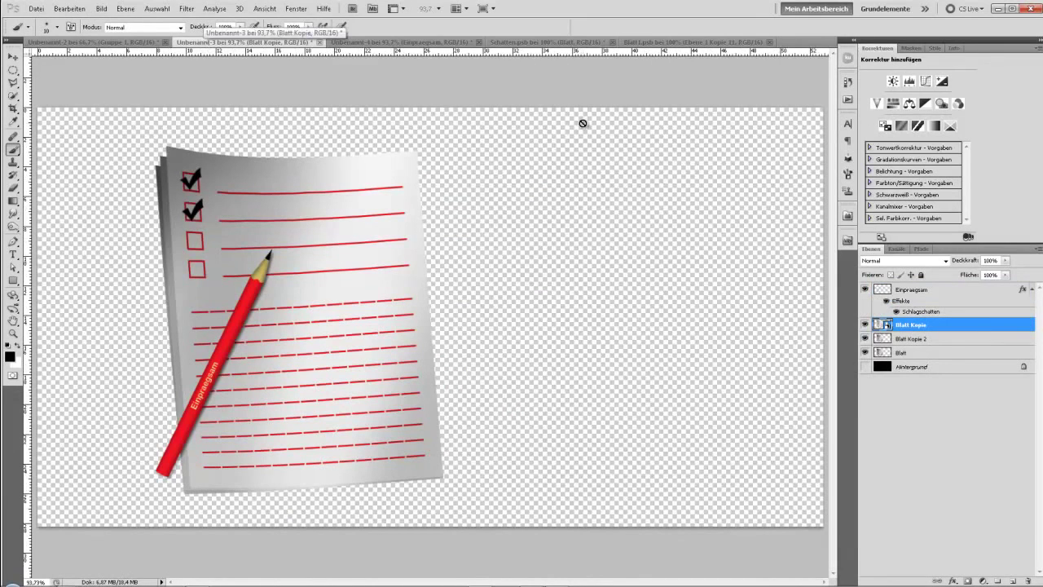
pyautogui.click(642, 44)
pyautogui.click(771, 42)
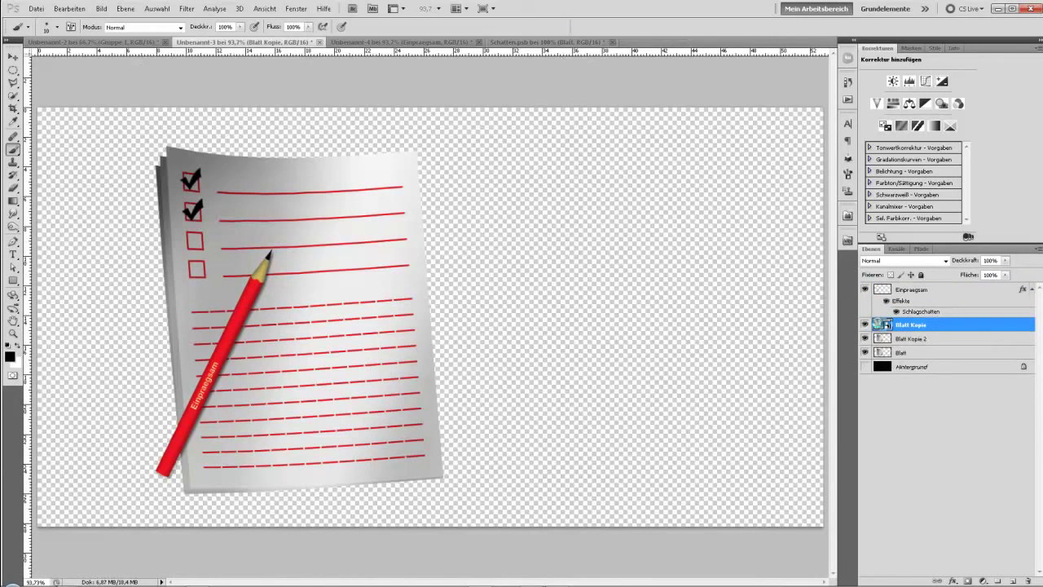
# Close Schatten.psb with its changes saved and return to the notepad composition in Unbenannt-3
pyautogui.doubleClick(881, 325)
pyautogui.click(606, 166)
pyautogui.click(412, 42)
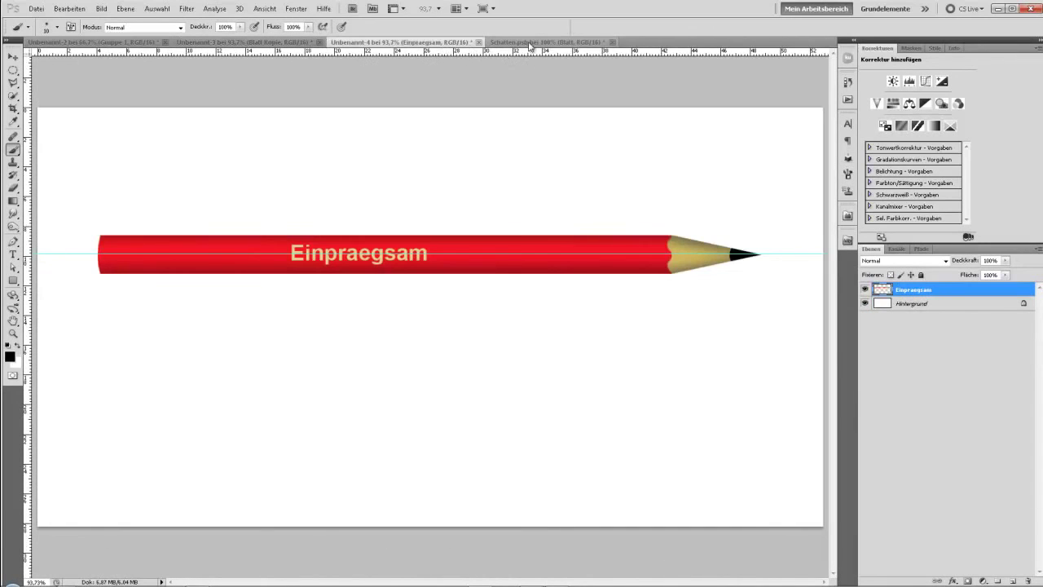
pyautogui.click(530, 42)
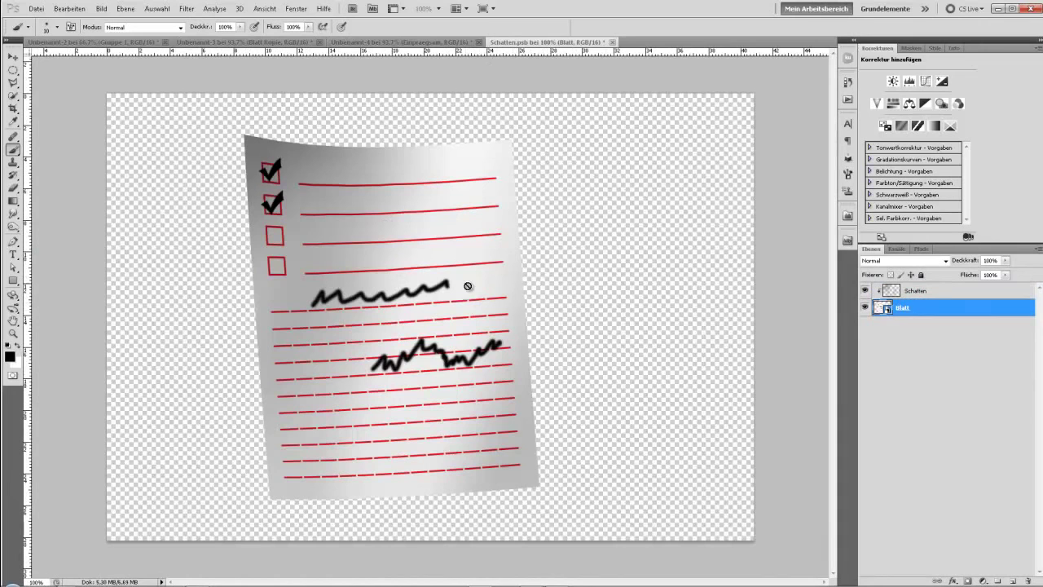
pyautogui.click(613, 41)
pyautogui.click(518, 141)
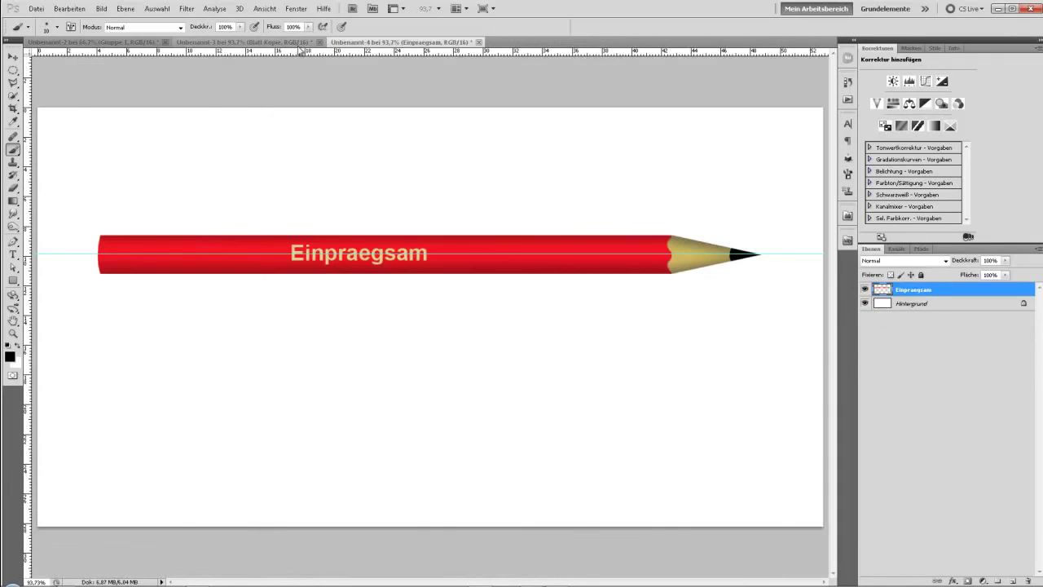
pyautogui.click(300, 43)
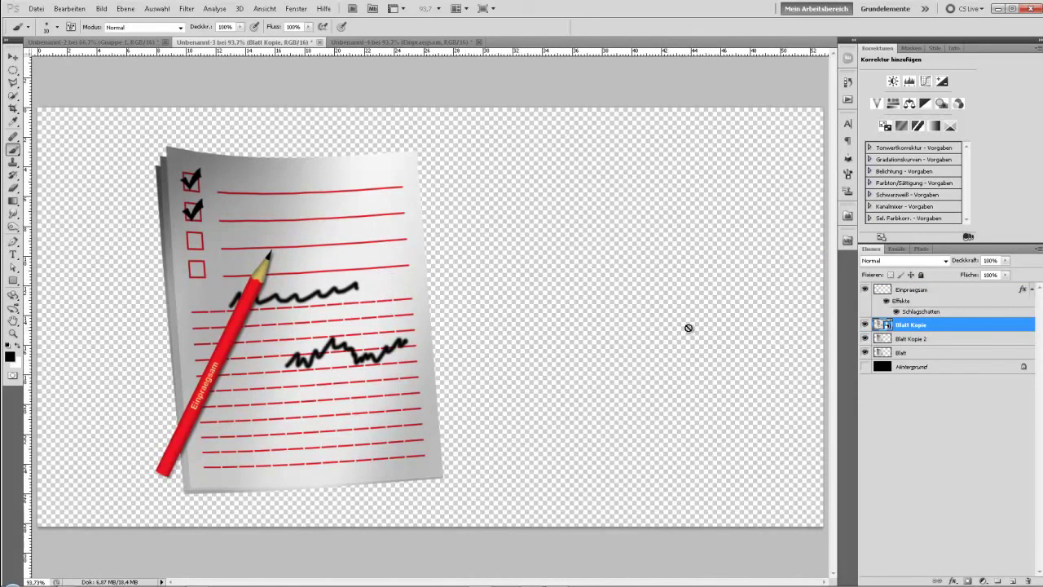
# Group the pencil layer with the three sheet layers and move the group about 6.5 cm to the left
pyautogui.click(948, 291)
pyautogui.keyDown('shift'); pyautogui.click(908, 357); pyautogui.keyUp('shift')
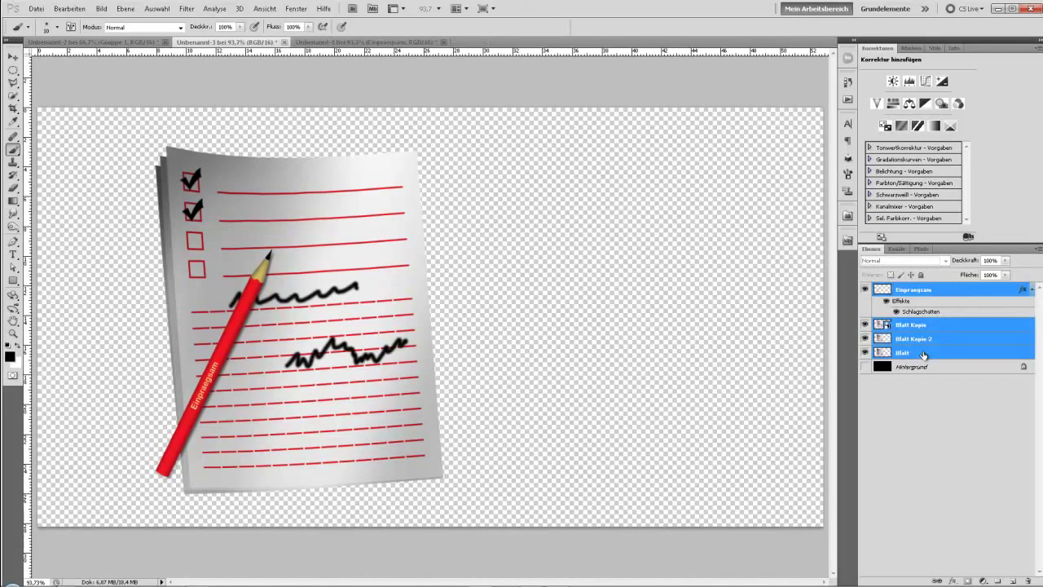
pyautogui.hotkey('ctrl', 'g')
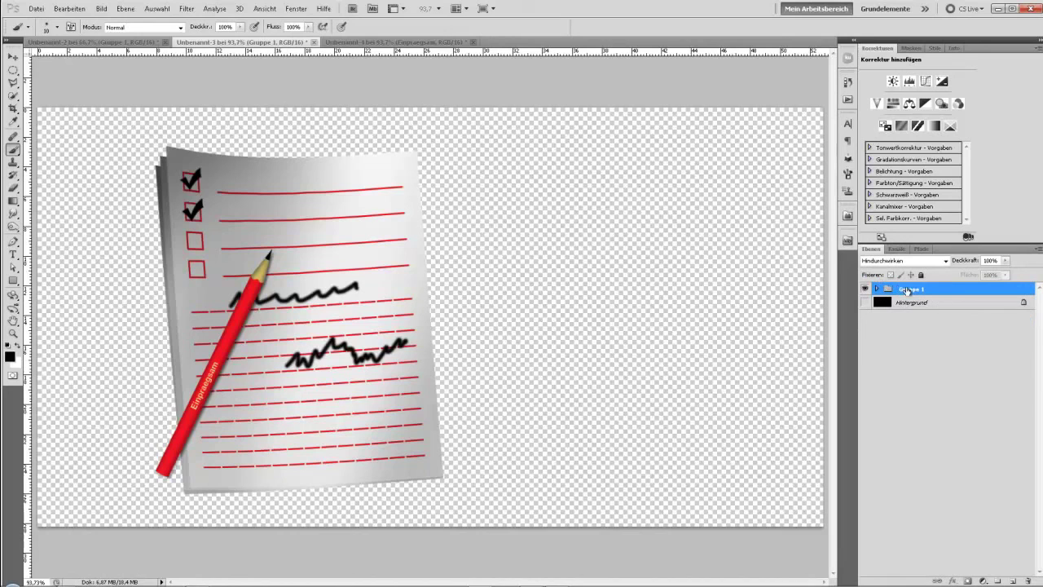
pyautogui.click(13, 57)
pyautogui.moveTo(317, 213)
pyautogui.mouseDown()
pyautogui.moveTo(198, 210)
pyautogui.moveTo(225, 214)
pyautogui.mouseUp()
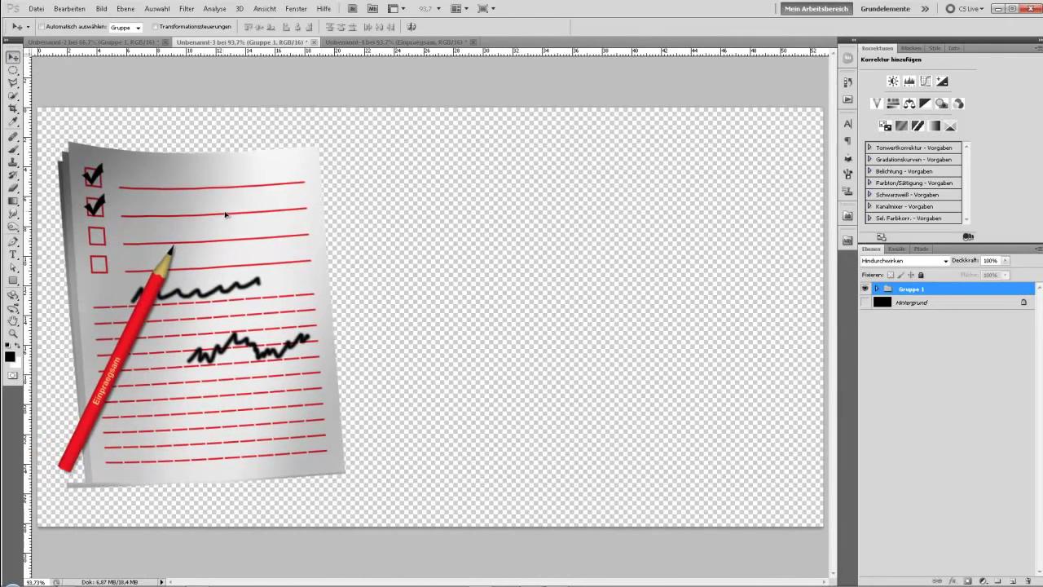
# Merge Gruppe 1 into a single layer and move it about 2 cm to the right and slightly up
pyautogui.click(878, 289)
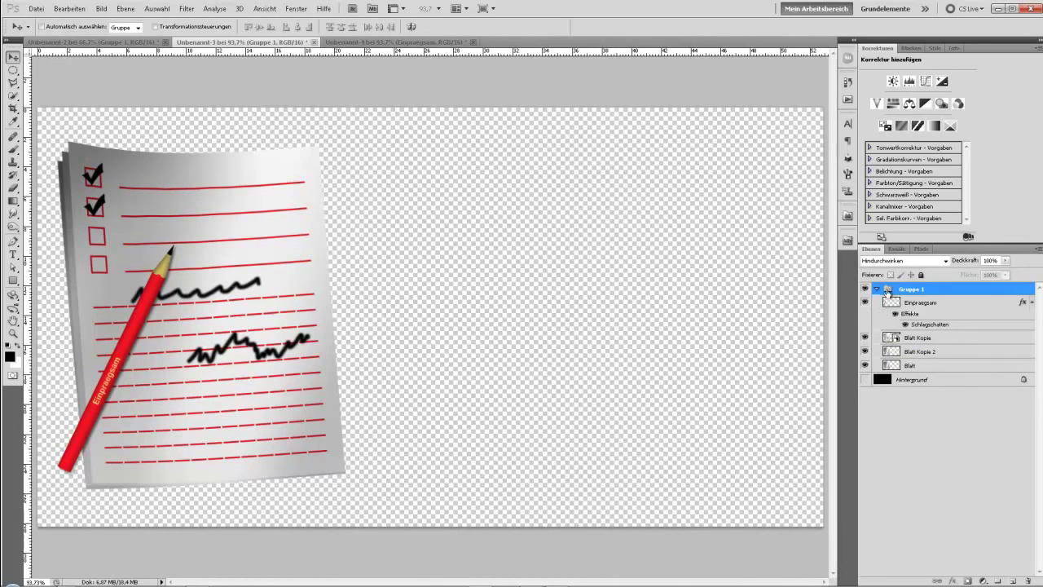
pyautogui.click(878, 290)
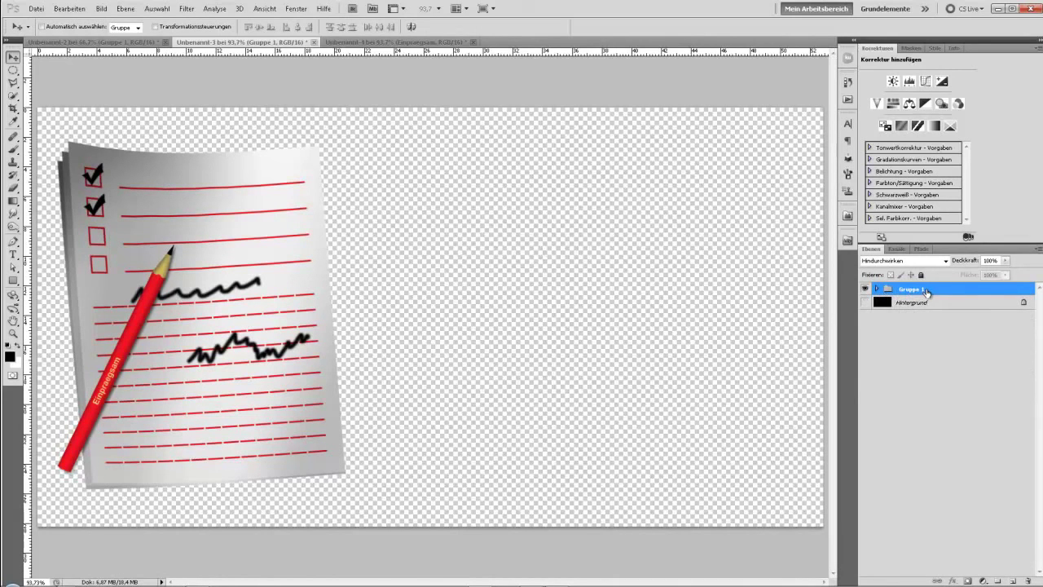
pyautogui.hotkey('ctrl', 'e')
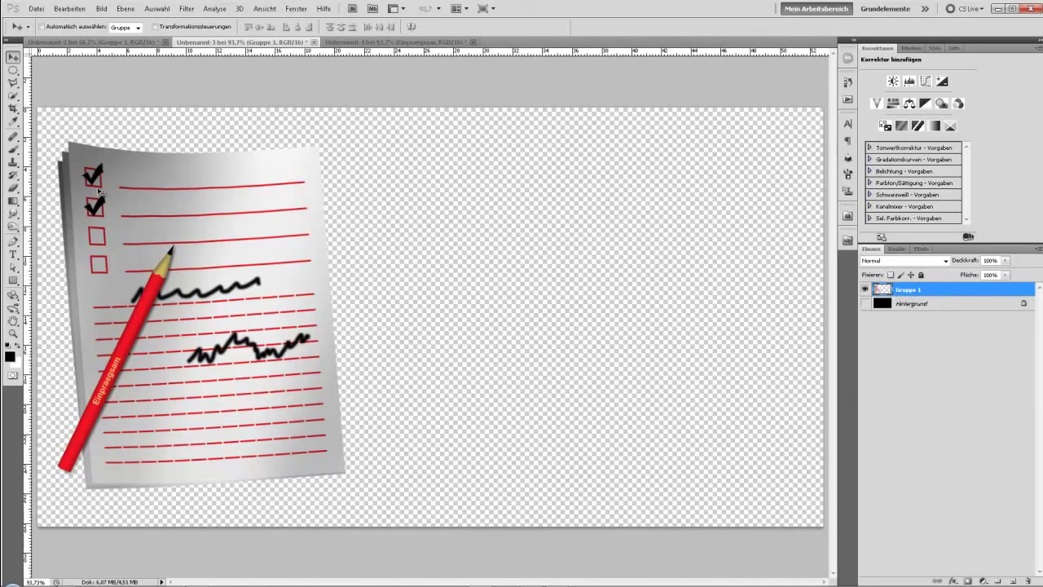
pyautogui.moveTo(142, 211)
pyautogui.mouseDown()
pyautogui.moveTo(275, 210)
pyautogui.moveTo(156, 199)
pyautogui.mouseUp()
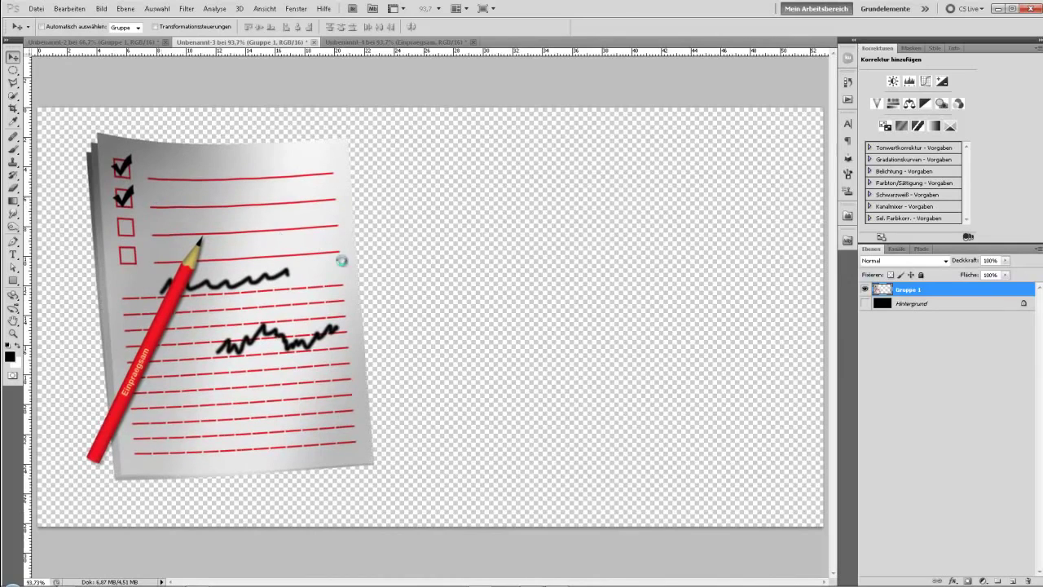